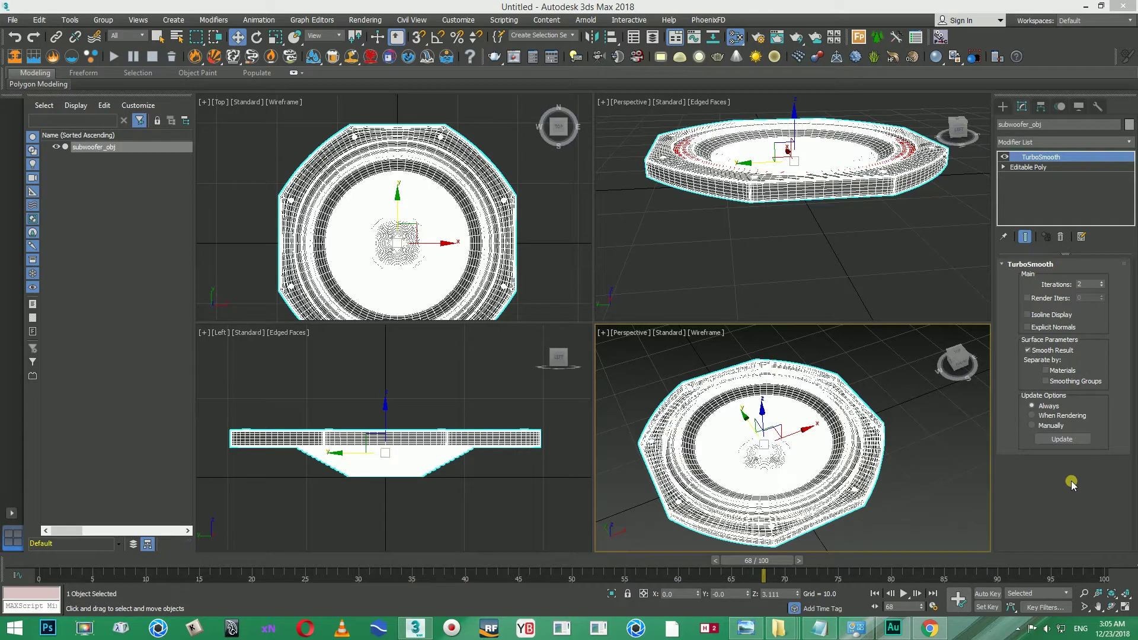
Step: Switch the lower perspective viewport from wireframe to default shading, select the subwoofer and maximize that viewport
left_click(927, 446)
left_click(851, 445)
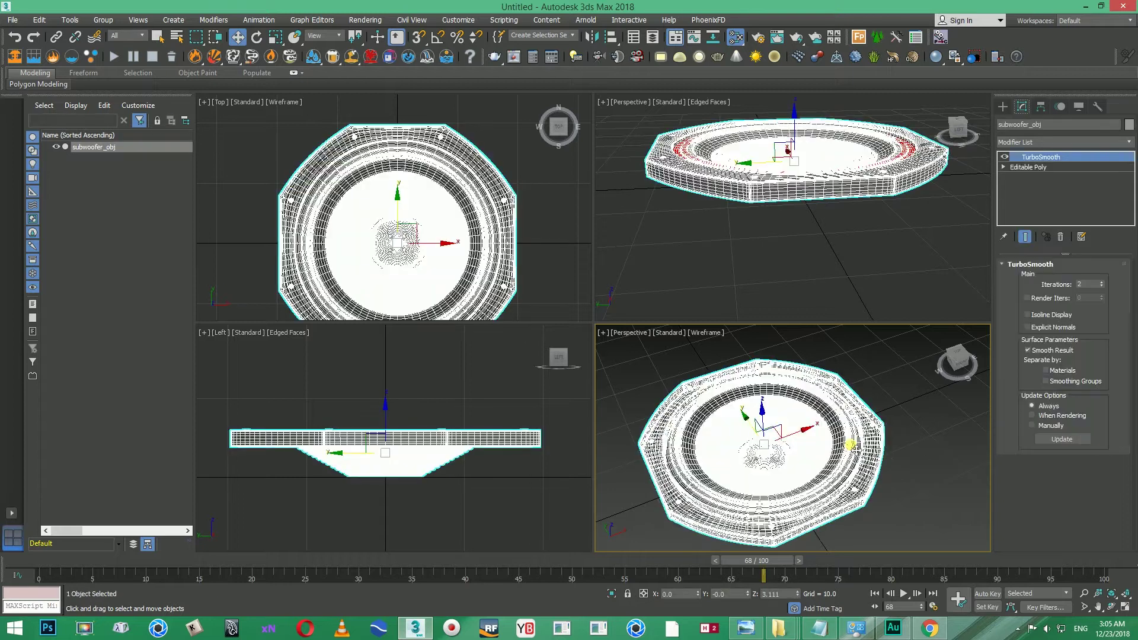
key("F3")
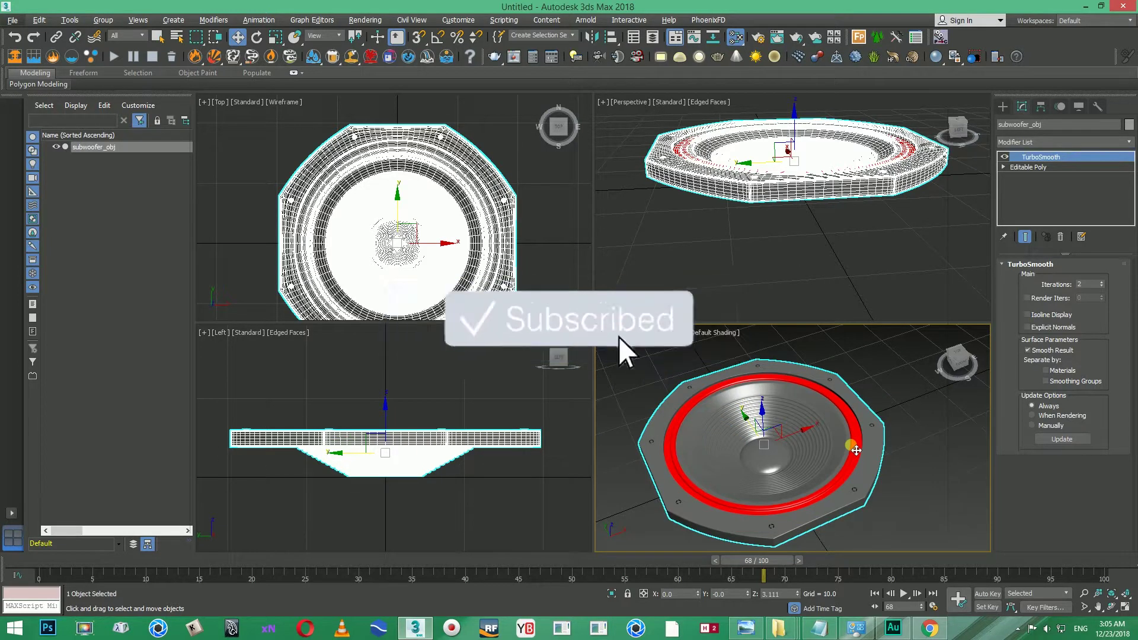
left_click(913, 420)
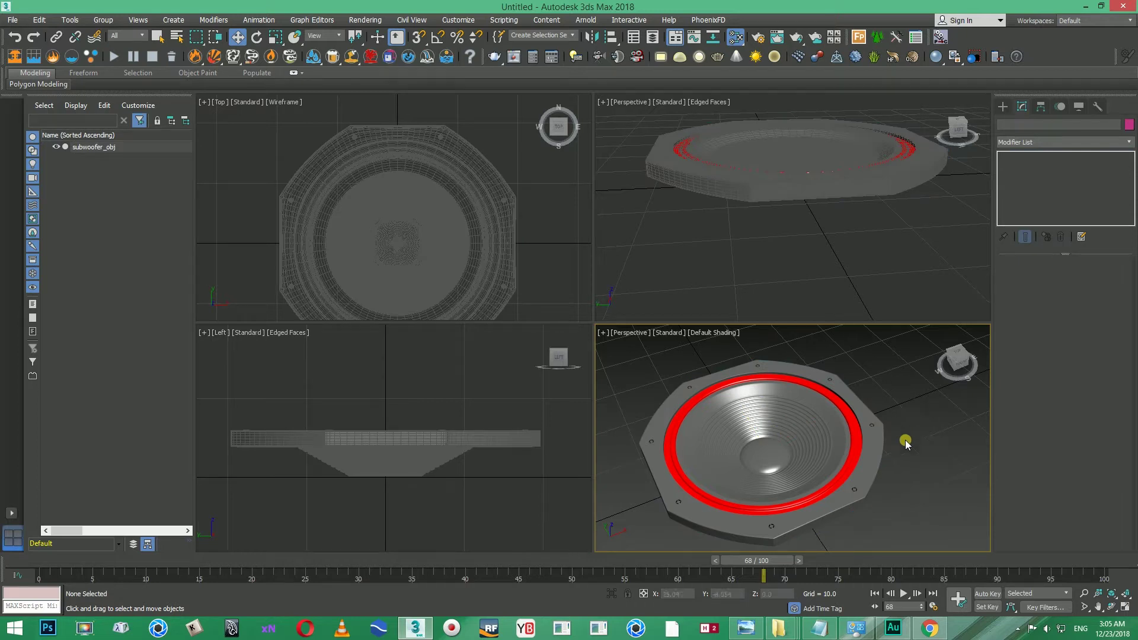
key("ctrl+a")
key("alt+w")
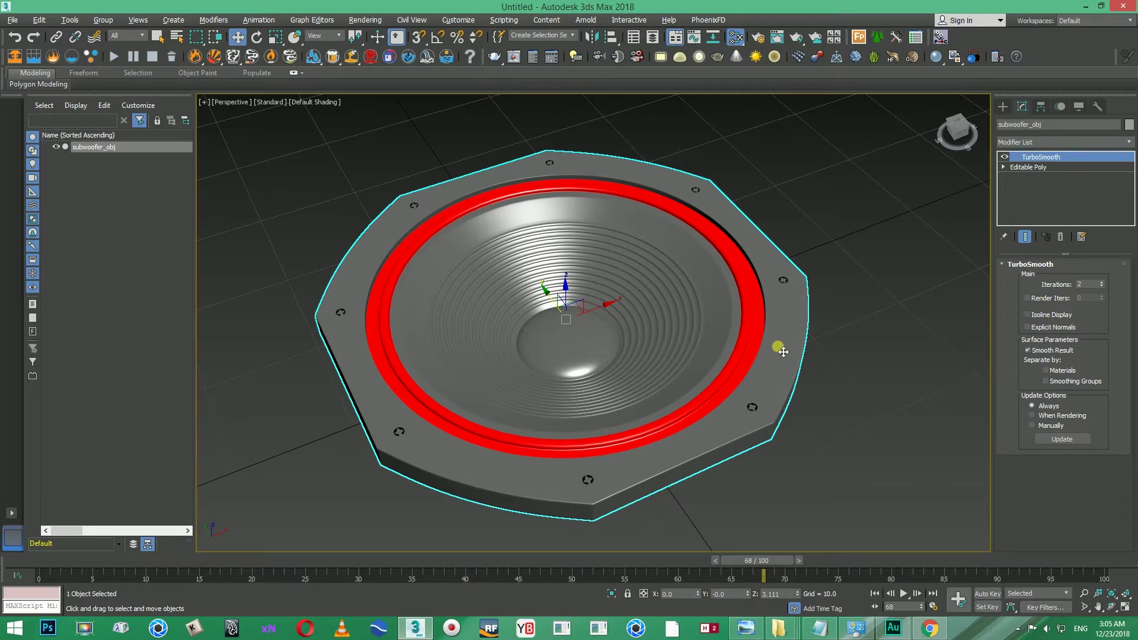
mouse_move(764, 354)
middle_mouse_down("alt")
mouse_move(770, 261)
mouse_move(755, 362)
mouse_move(779, 176)
mouse_move(763, 361)
middle_mouse_up("alt")
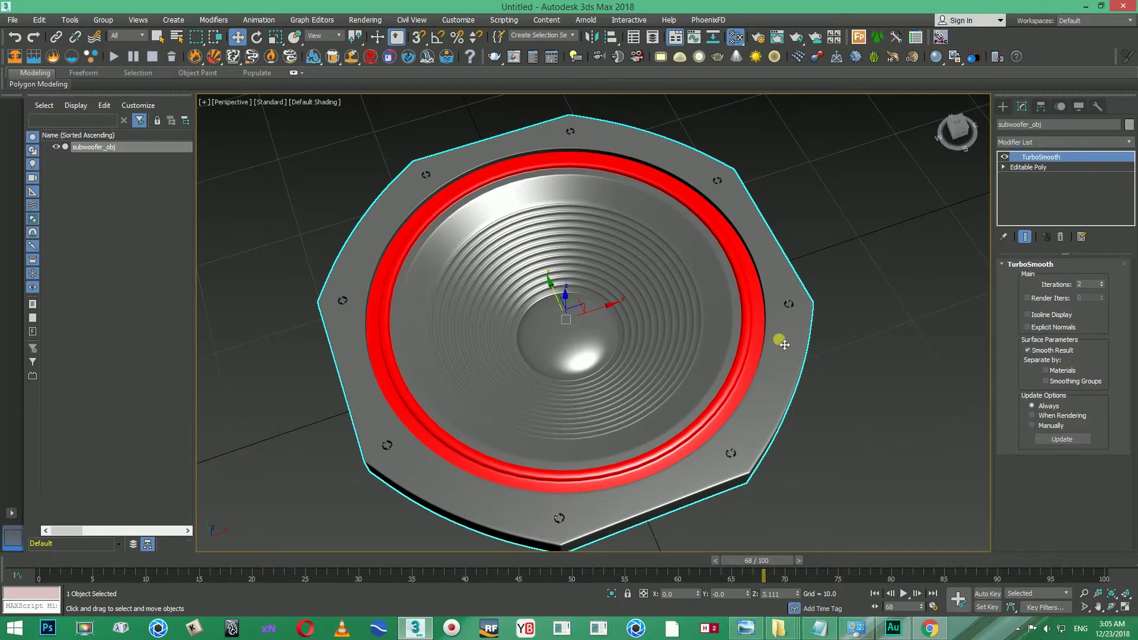
middle_click_drag(784, 345, 751, 420, "alt")
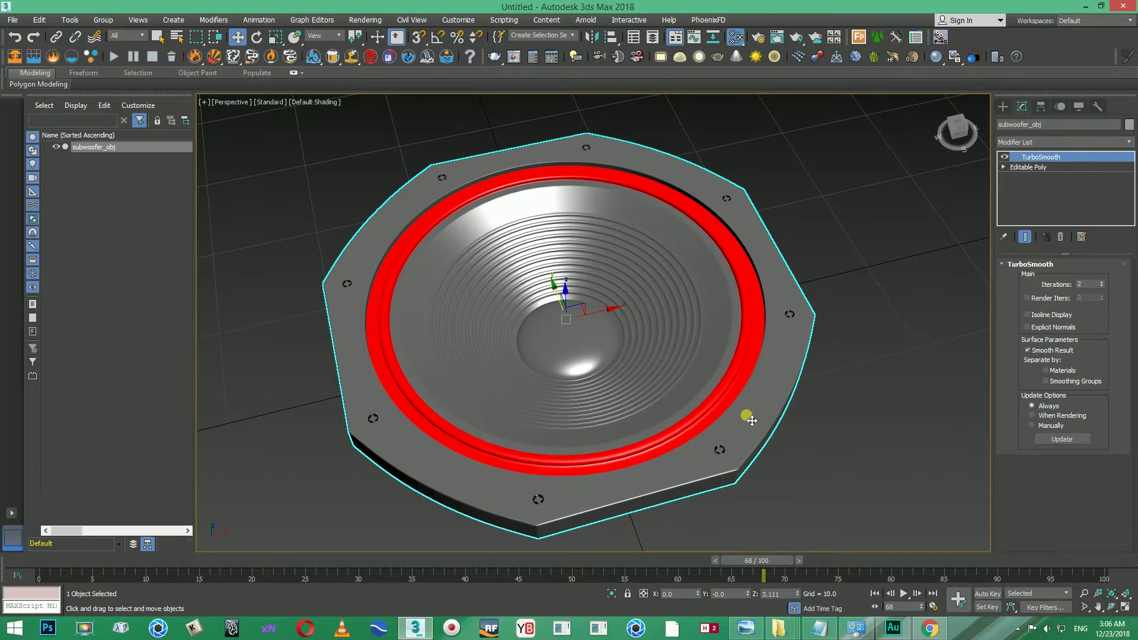
Step: Examine the subwoofer in the top, left and both perspective viewports, maximizing and restoring them in turn
key("alt+w")
left_click(750, 185)
key("alt+w")
key("alt+w")
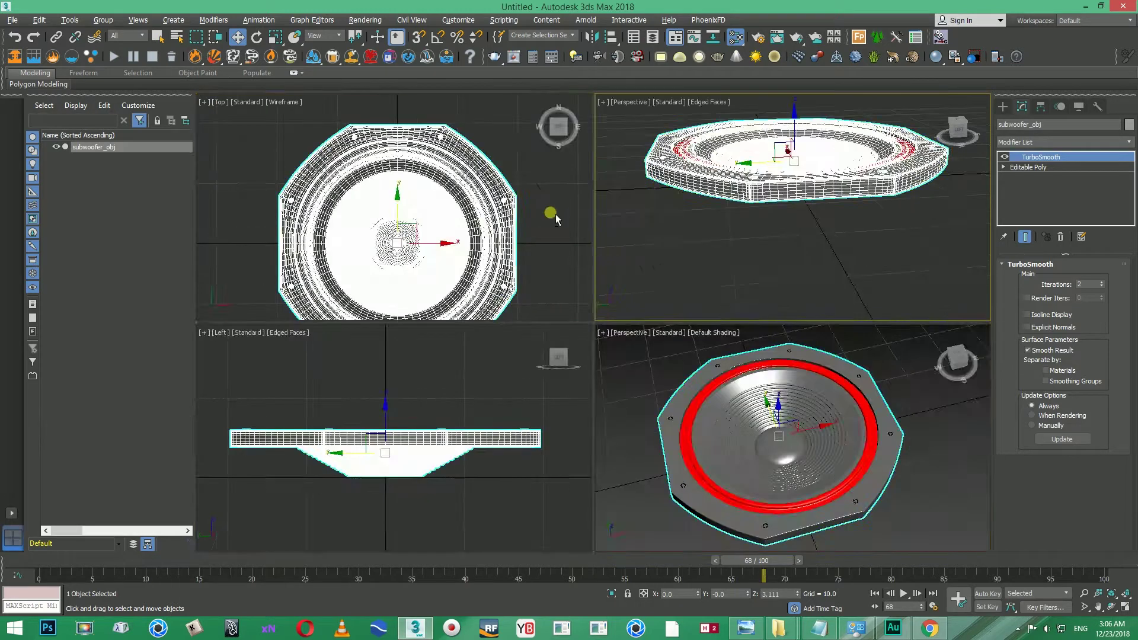
left_click(555, 219)
key("alt+w")
key("alt+w")
left_click(744, 411)
key("alt+w")
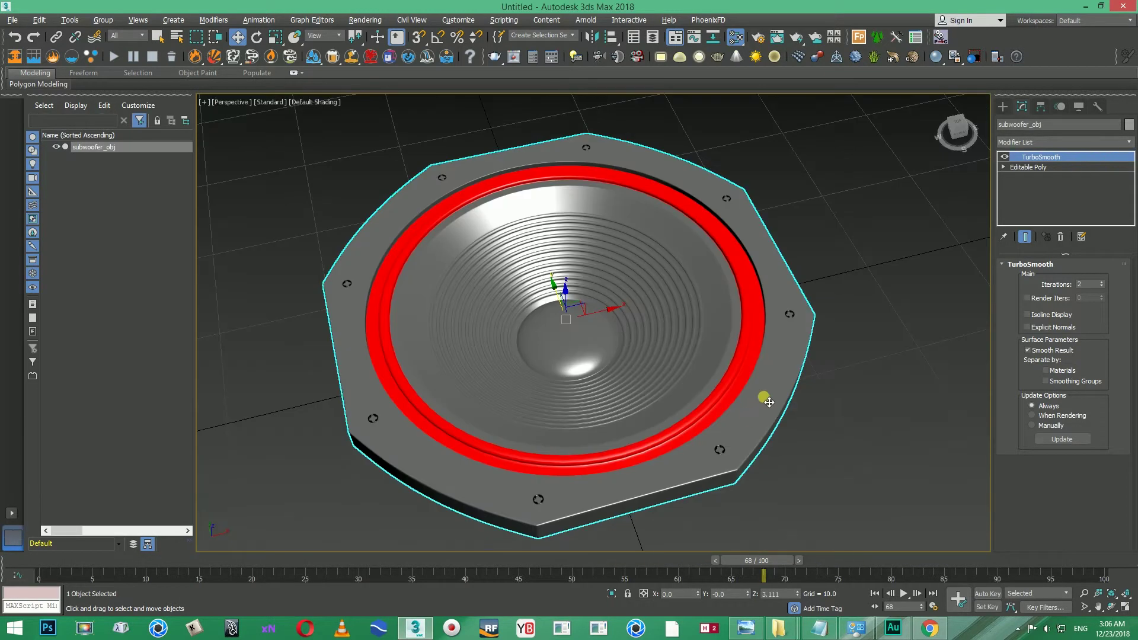
key("alt+w")
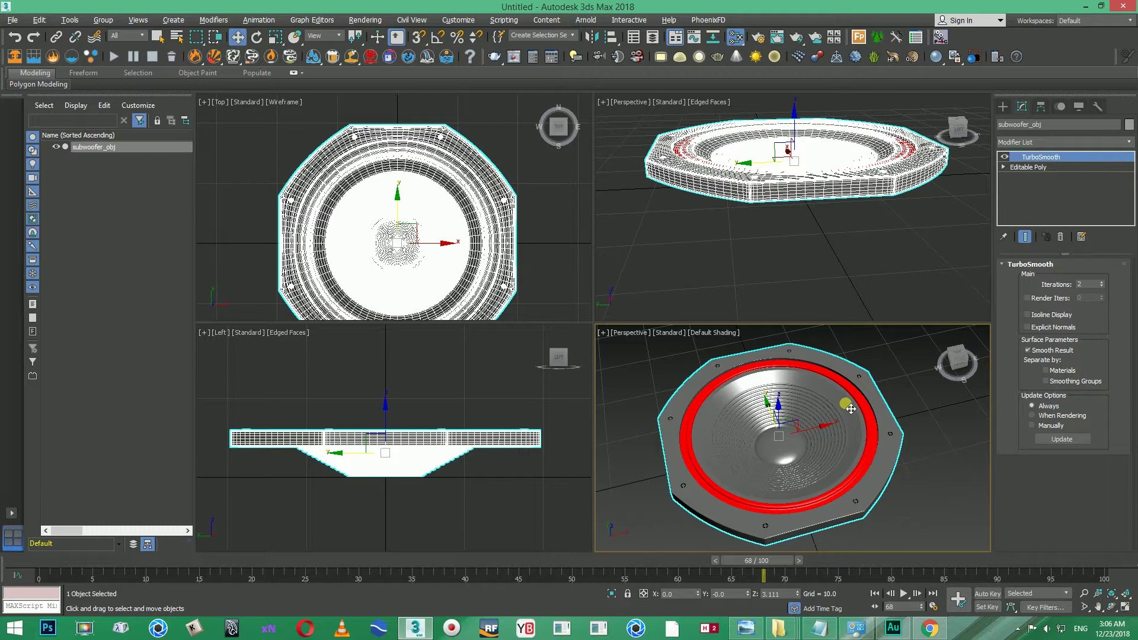
key("alt+w")
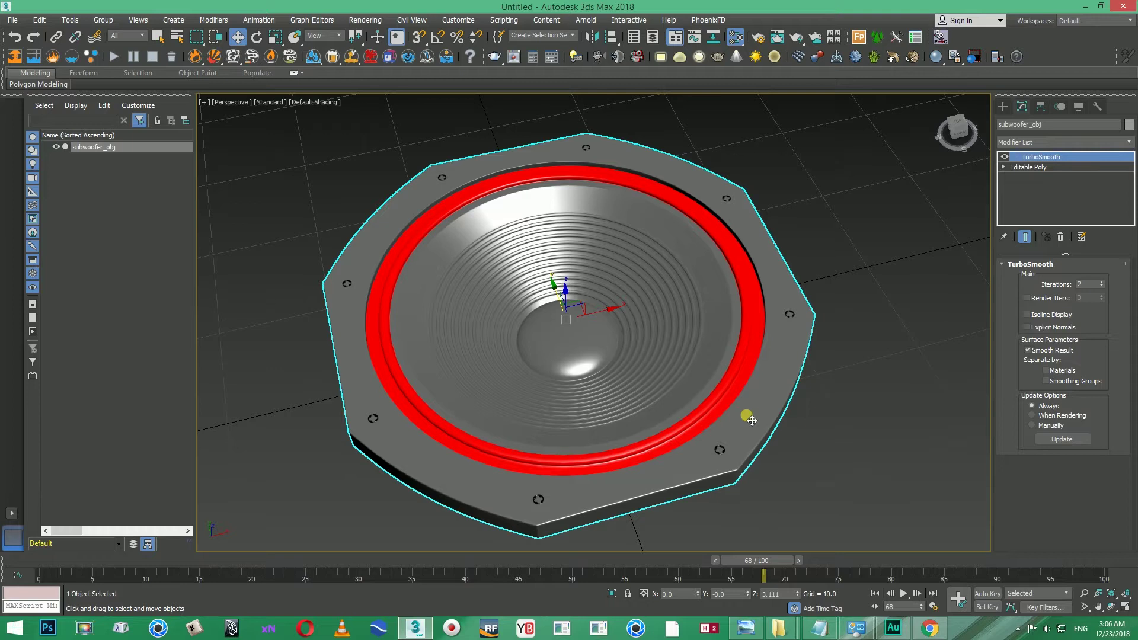
key("alt+w")
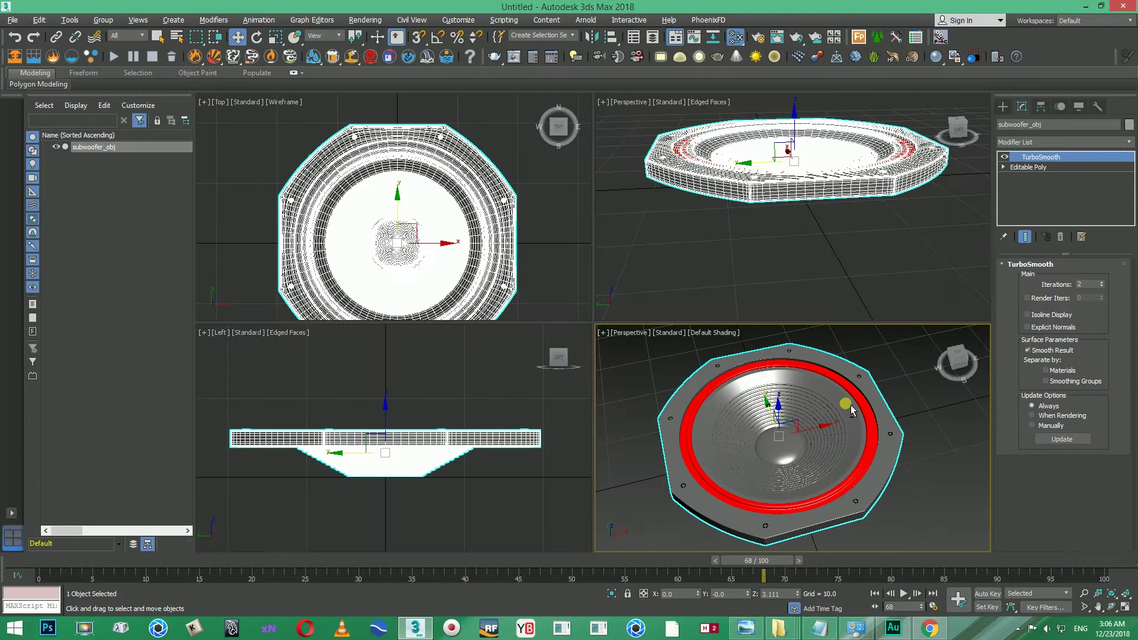
key("alt+w")
key("alt+w")
key("alt+w")
key("alt+w")
right_click(521, 390)
key("alt+w")
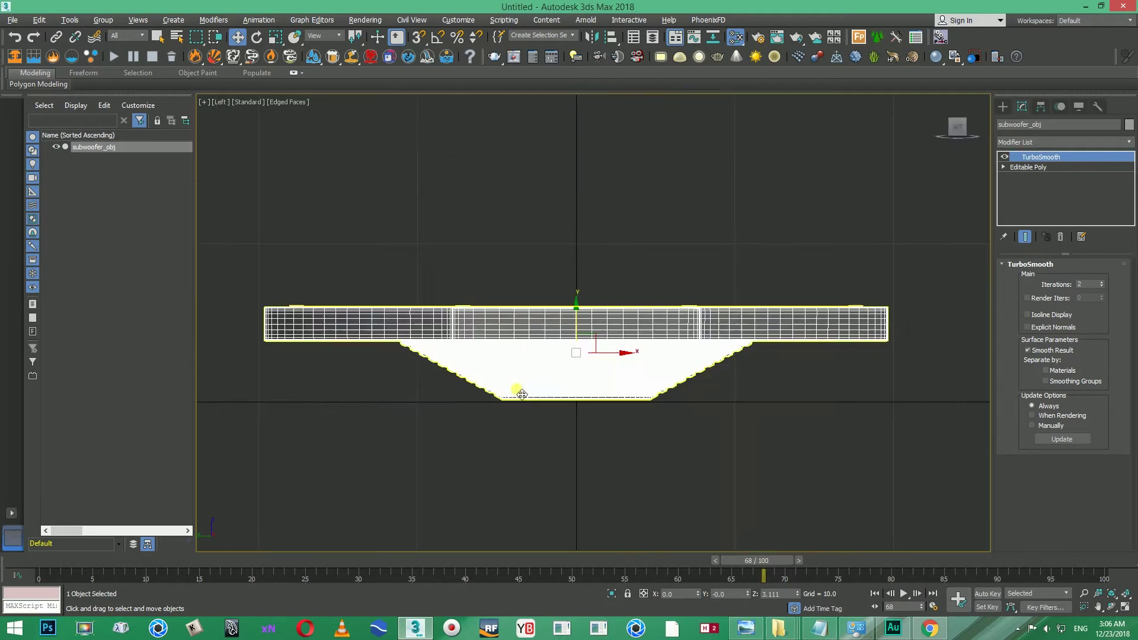
key("alt+w")
right_click(691, 400)
key("alt+w")
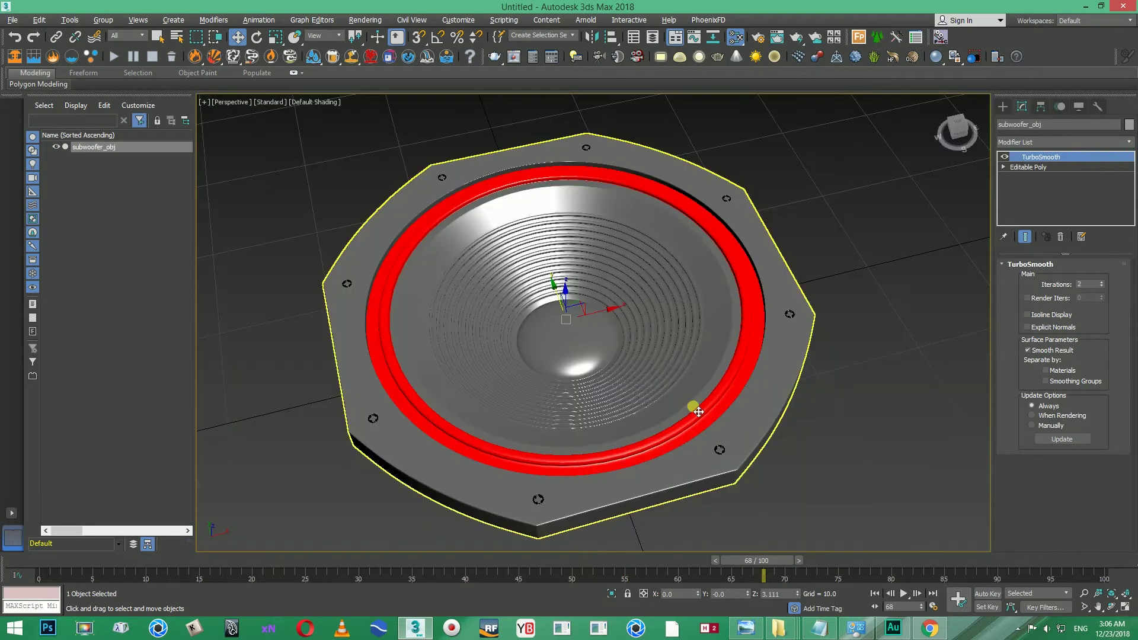
key("alt+w")
right_click(729, 261)
key("alt+w")
key("alt+w")
right_click(556, 270)
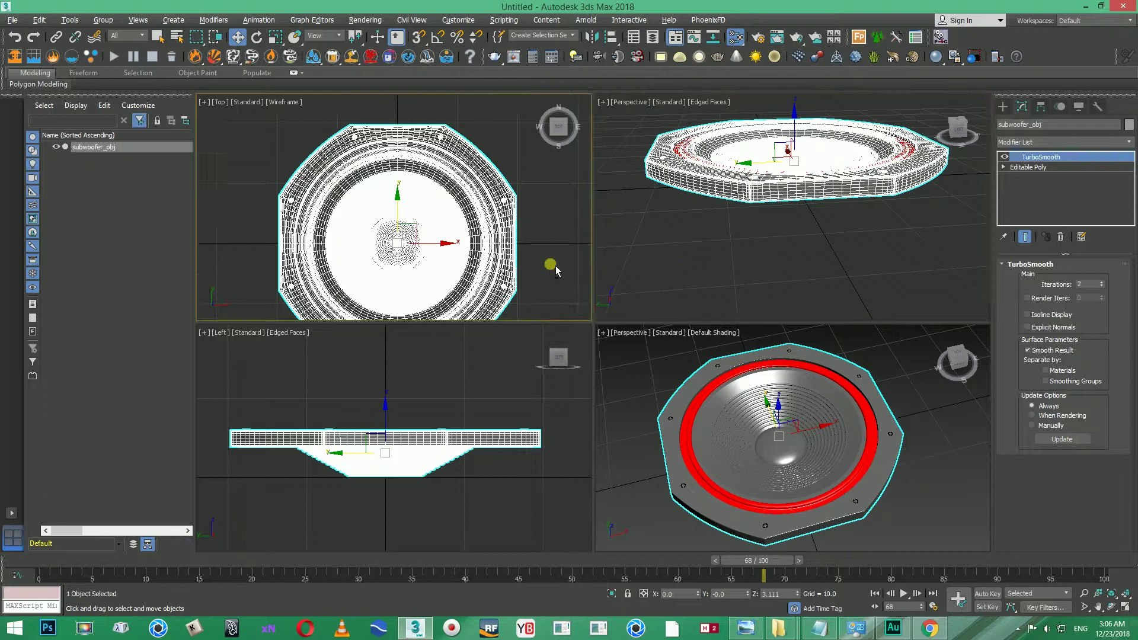
key("alt+w")
key("alt+w")
right_click(498, 394)
key("alt+w")
key("alt+w")
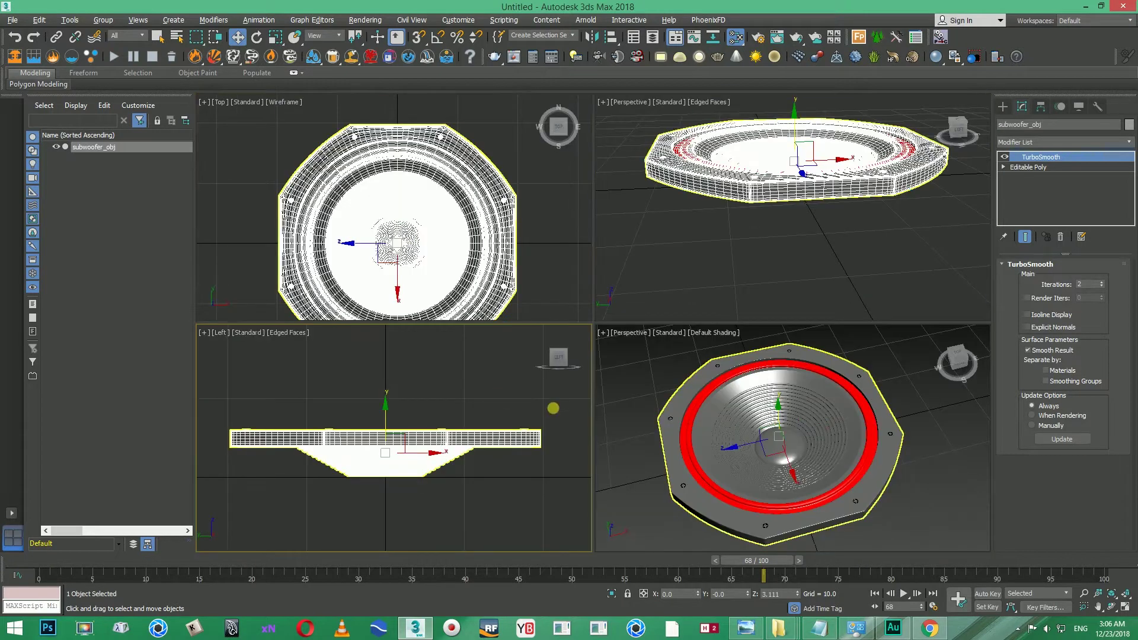
Step: Maximize the shaded viewport of the subwoofer and set its point of view to Perspective
right_click(893, 467)
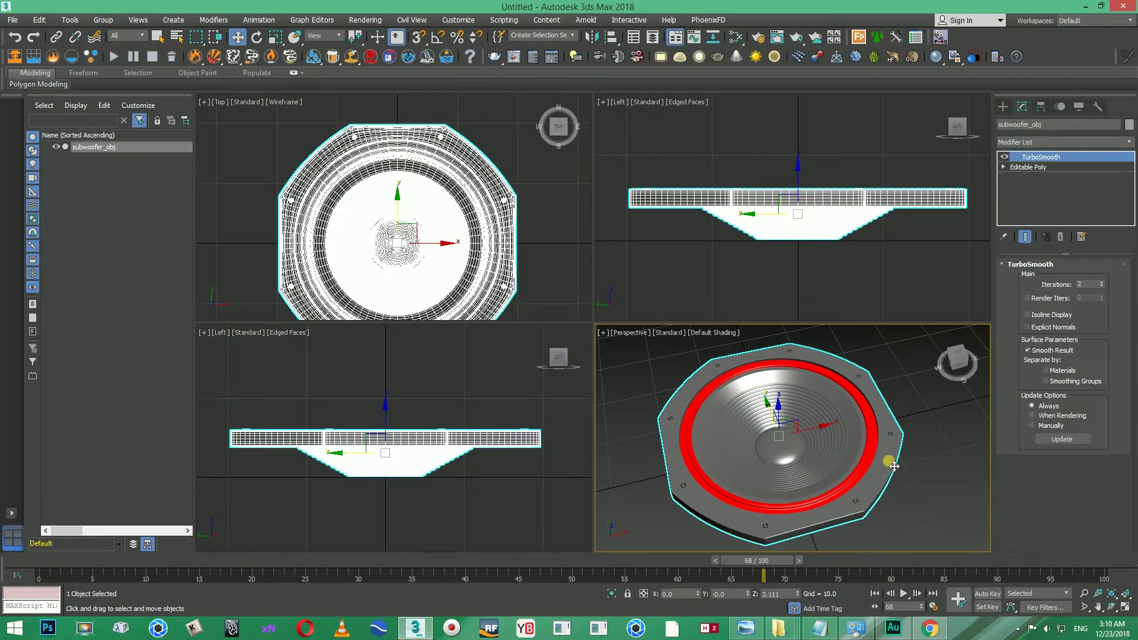
key("alt+w")
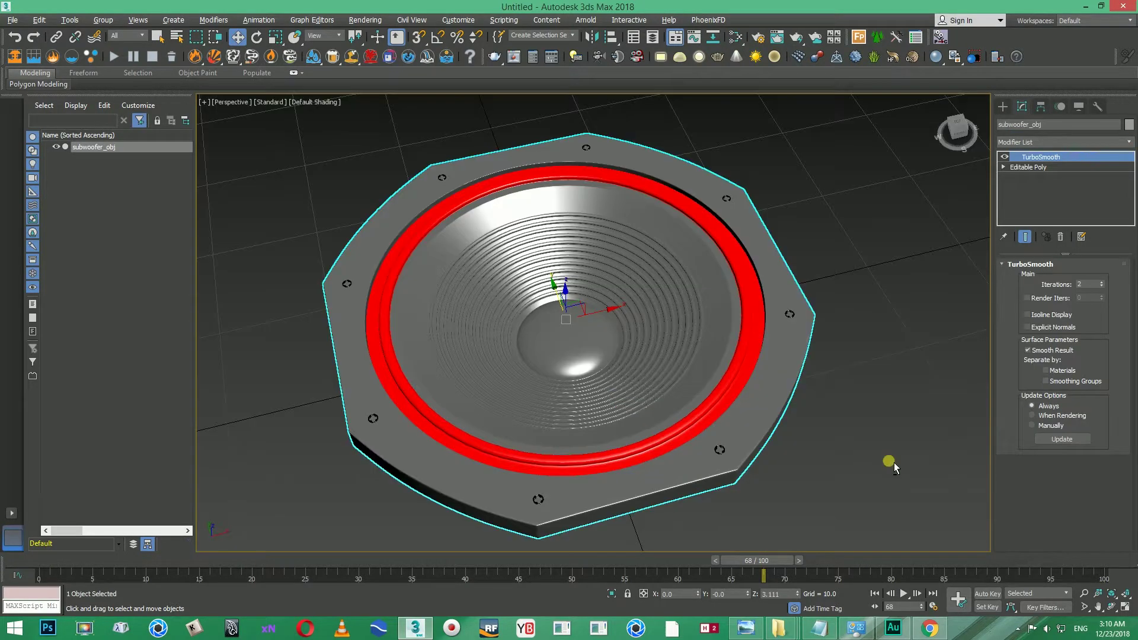
mouse_move(740, 350)
middle_mouse_down("alt")
mouse_move(743, 370)
mouse_move(747, 326)
mouse_move(737, 398)
mouse_move(740, 370)
mouse_move(719, 355)
middle_mouse_up("alt")
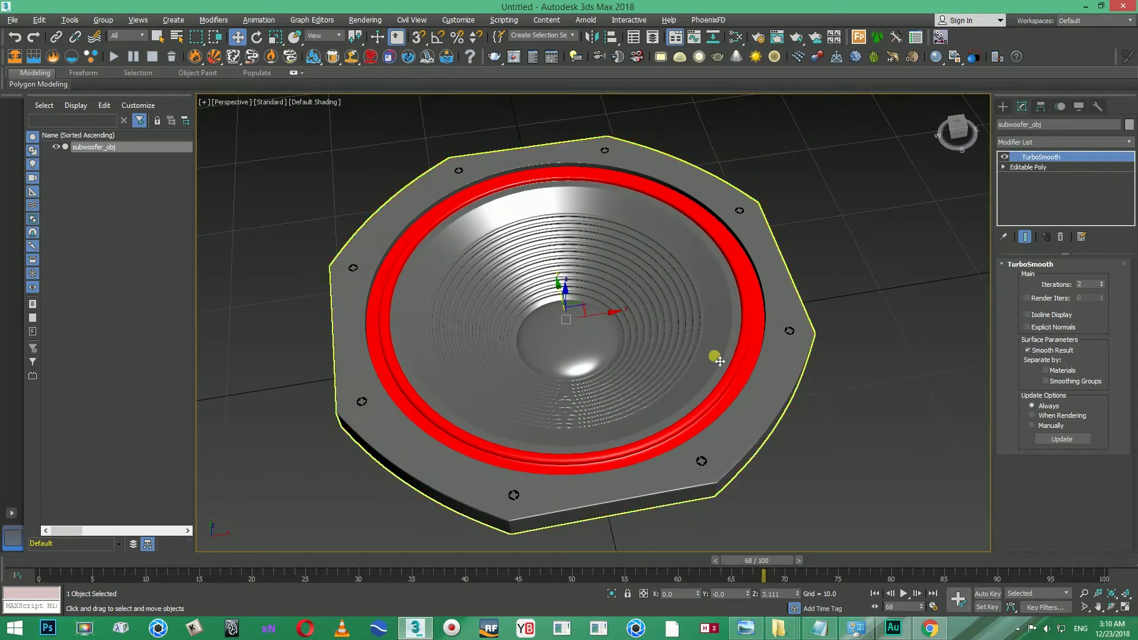
left_click(230, 102)
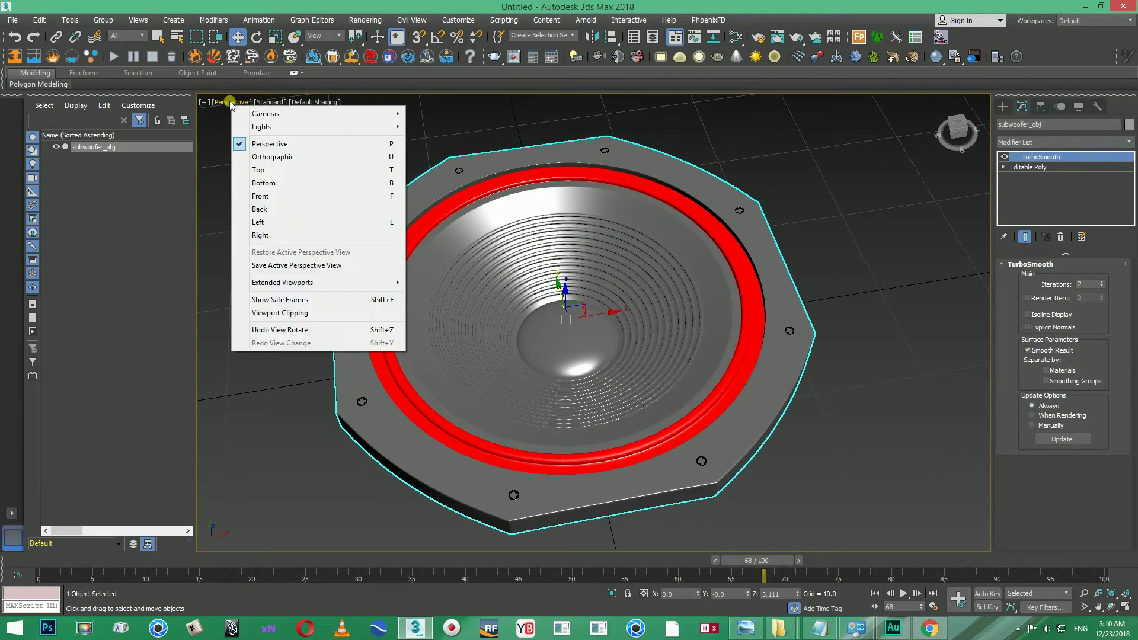
left_click(295, 143)
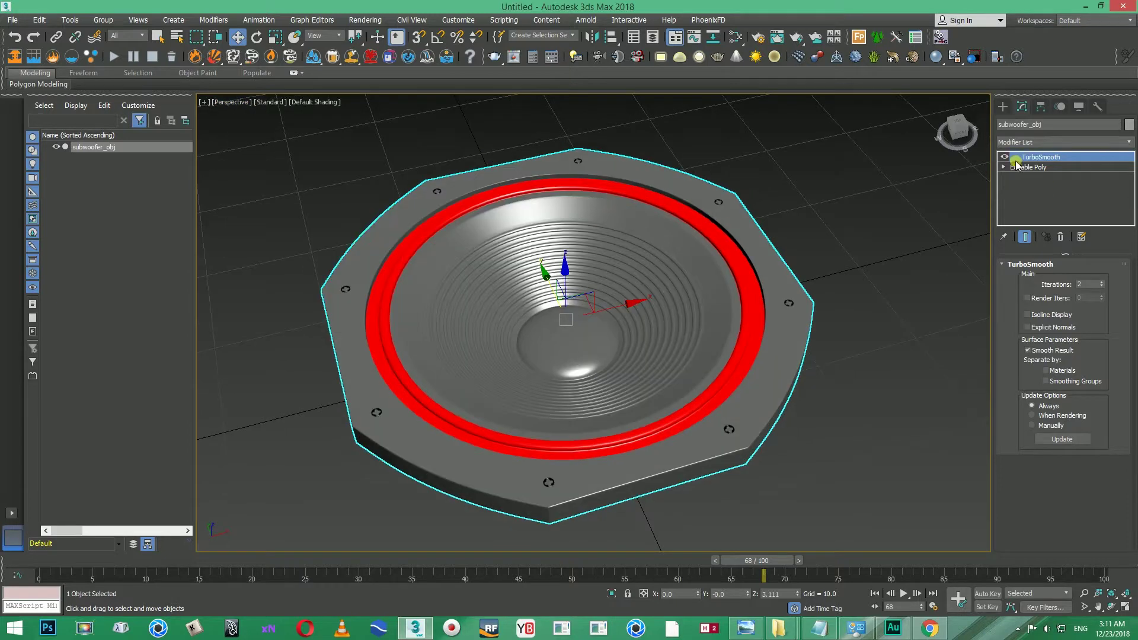
Step: Toggle the TurboSmooth modifier's effect to compare the mesh, and delete the modifier from subwoofer_obj
left_click(1004, 156)
left_click(1005, 156)
left_click(1004, 157)
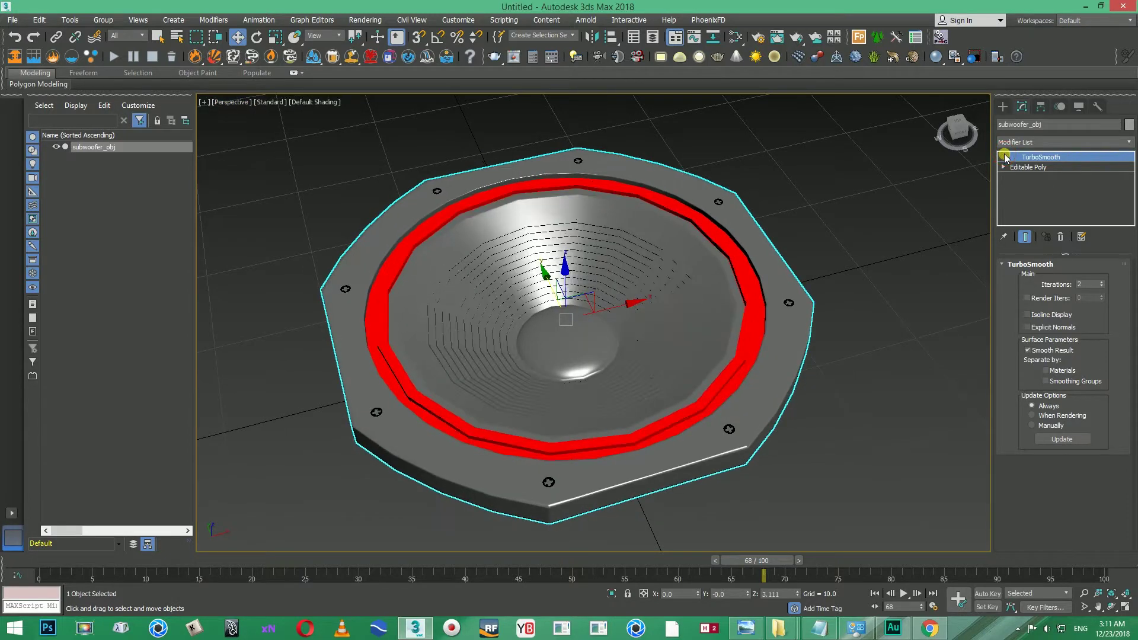
right_click(1022, 156)
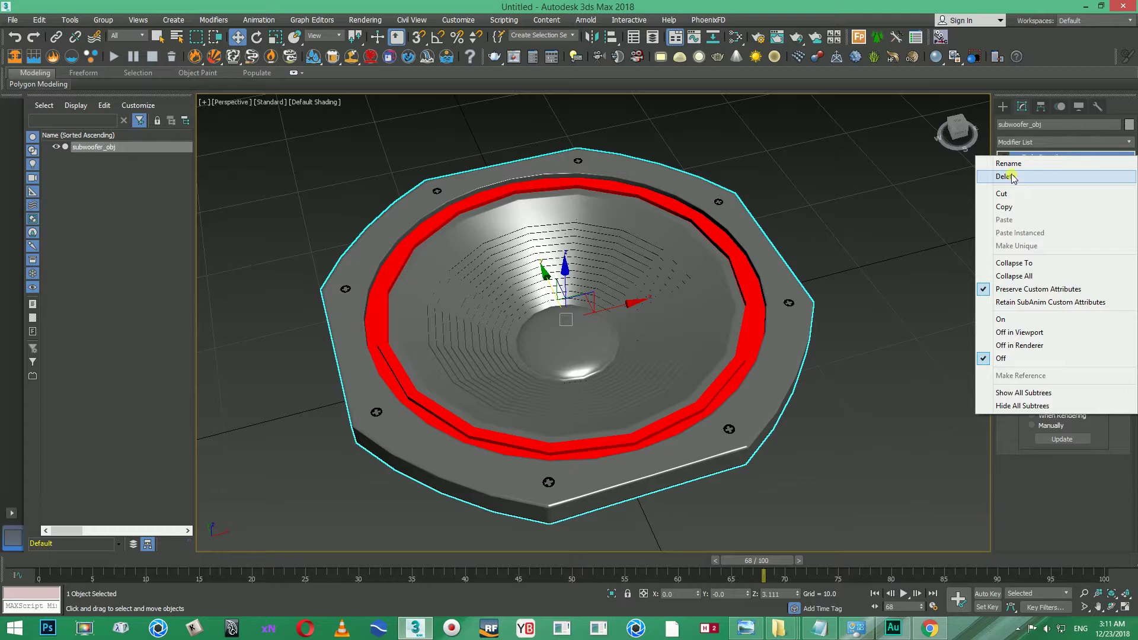
left_click(1011, 177)
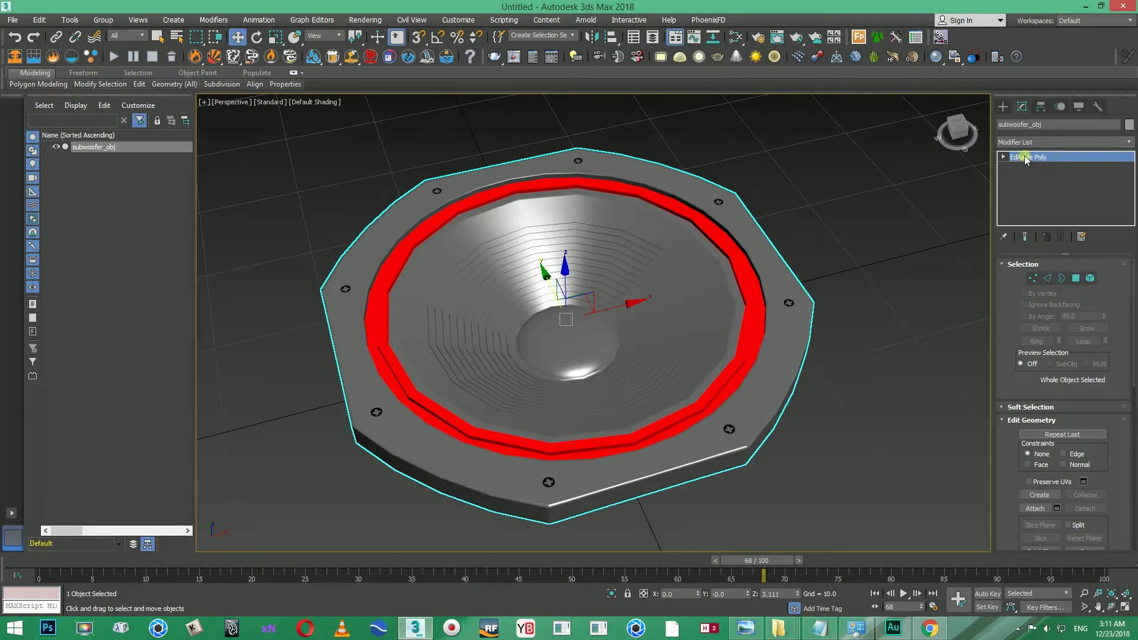
Step: Expand the Editable Poly entry and activate its Polygon sub-object level
left_click(1076, 279)
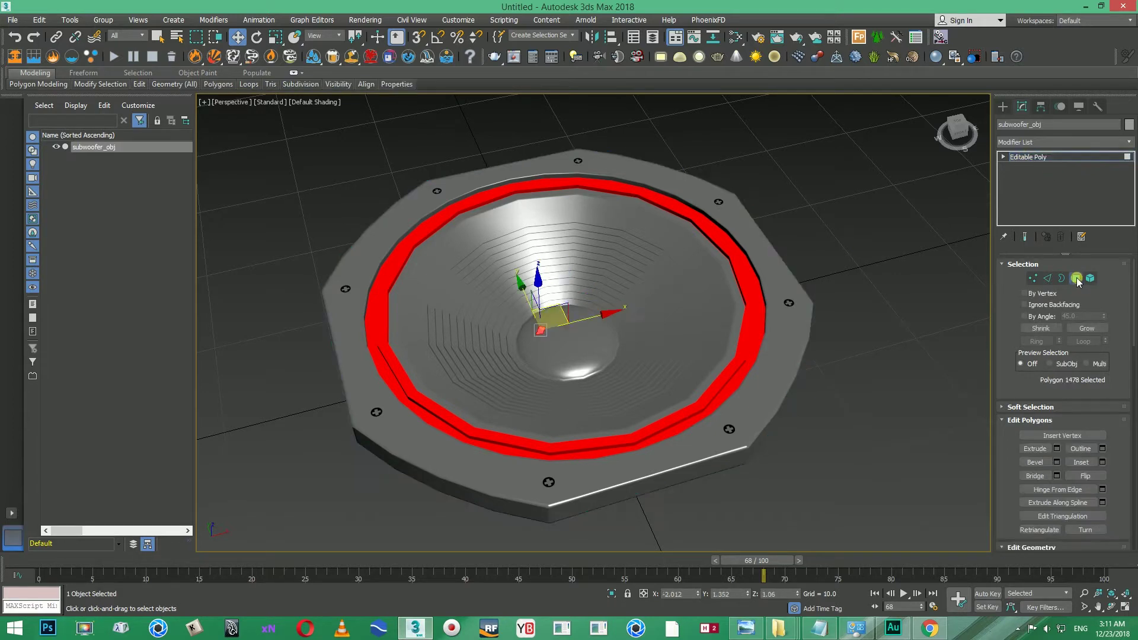
left_click(1003, 157)
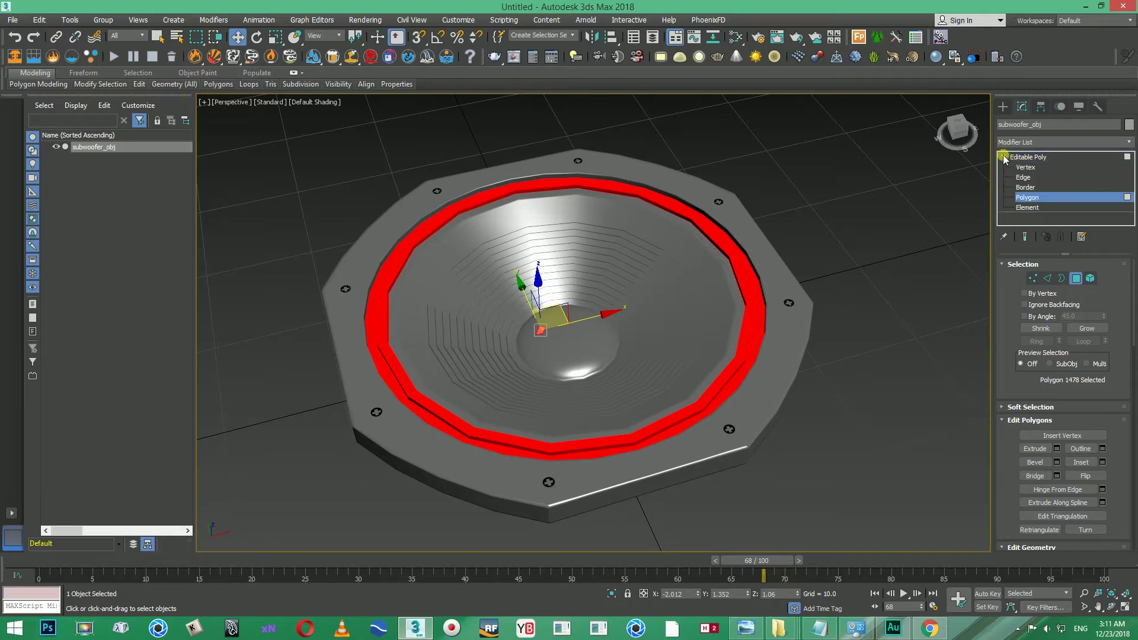
left_click(1031, 198)
left_click(1032, 197)
Step: Pick single polygons on the subwoofer's central dome and turn on edged faces in the perspective viewport
middle_click_drag(583, 333, 617, 315, "alt")
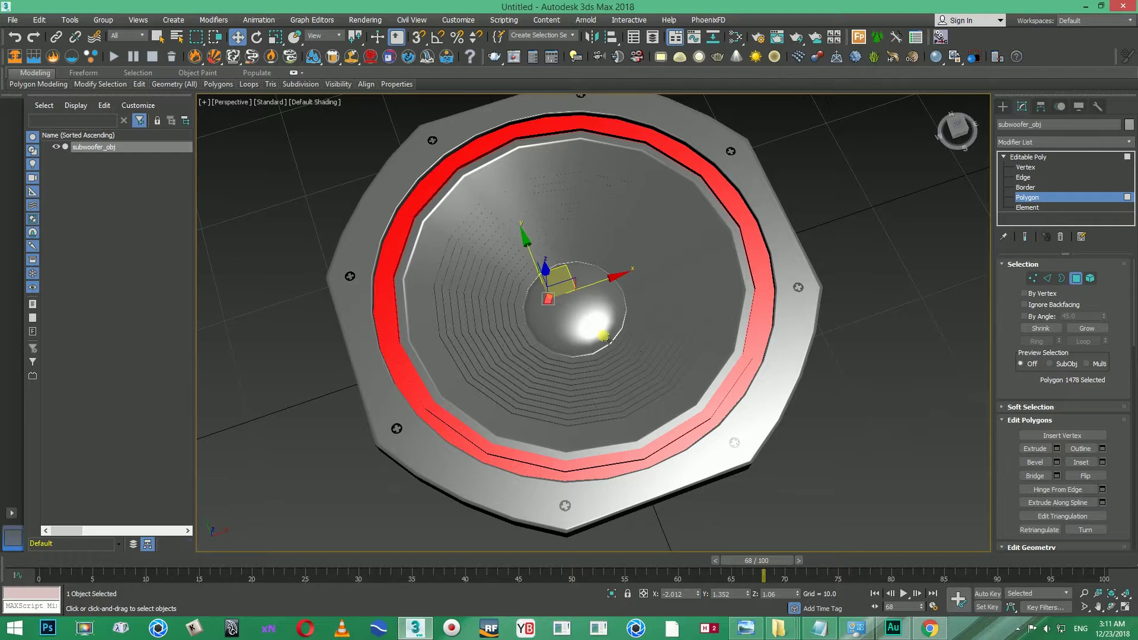
left_click(590, 321, "alt")
left_click(670, 354, "alt")
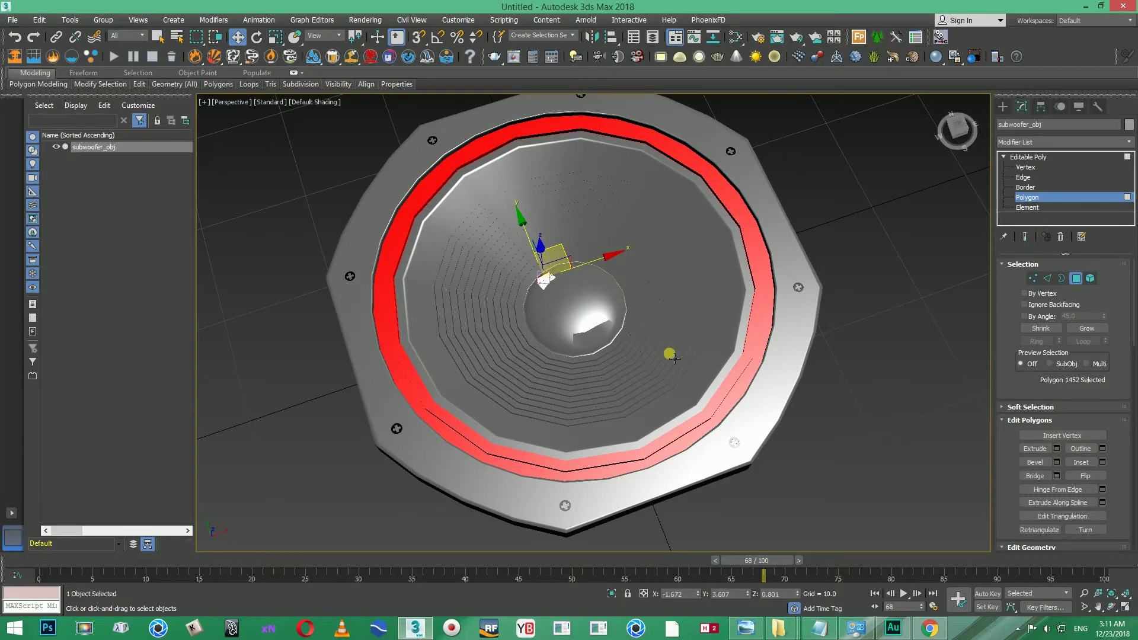
middle_click_drag(639, 322, 641, 297, "alt")
left_click(606, 311, "alt")
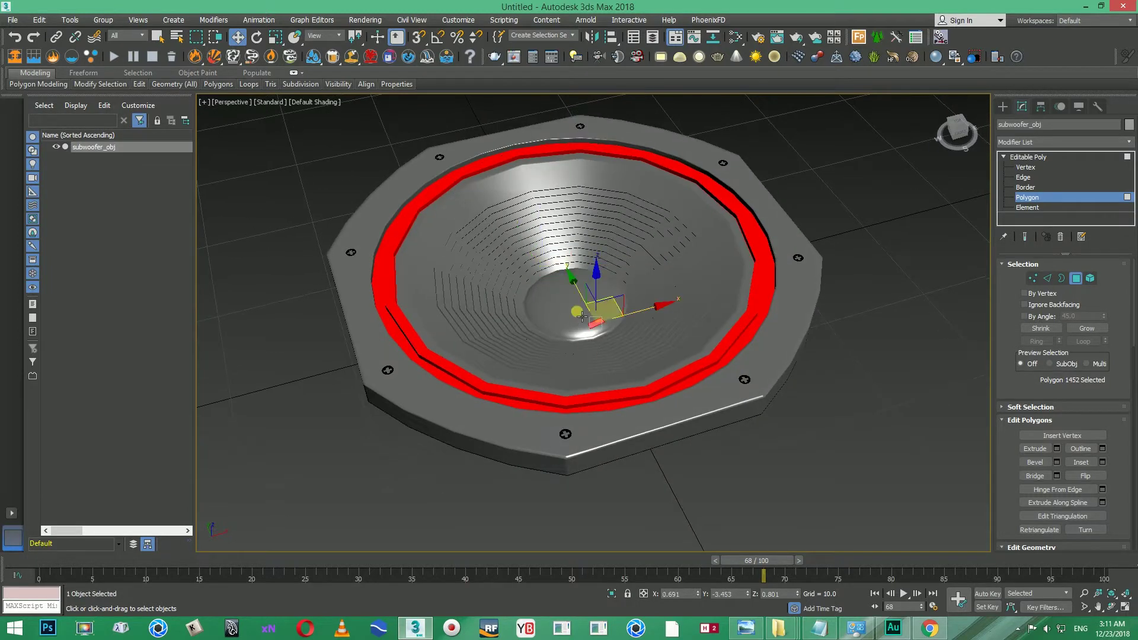
key("F4")
scroll(584, 311, "up", 6)
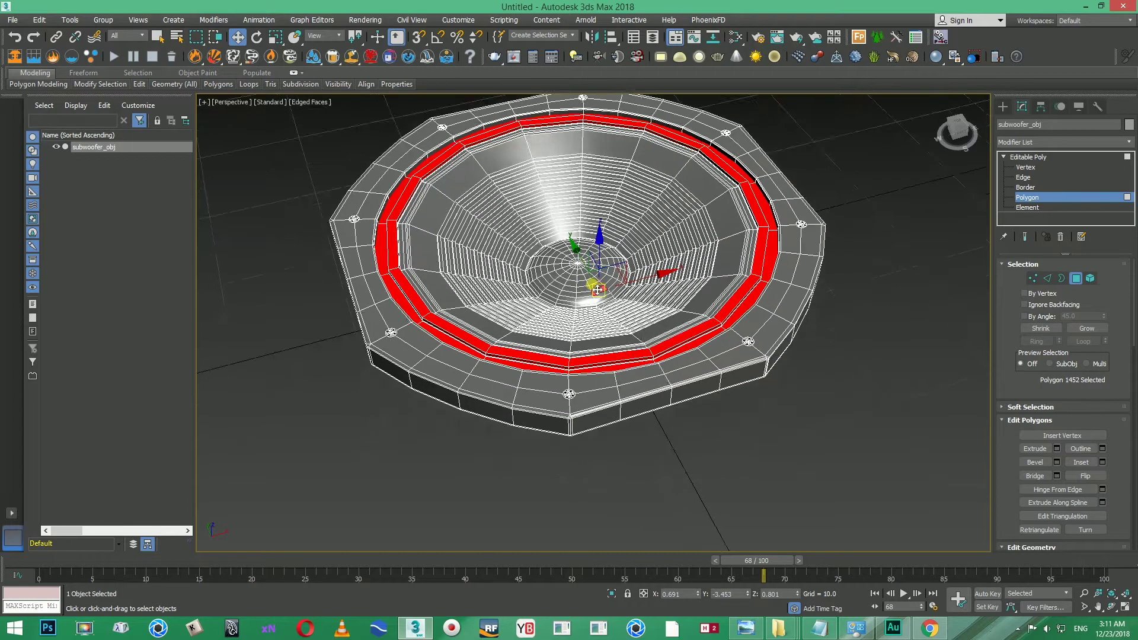
Step: Select a new group of adjacent polygons on the near side of the central dome, starting from a single polygon
left_click(592, 291, "ctrl")
left_click(590, 285, "ctrl")
left_click(589, 283, "ctrl")
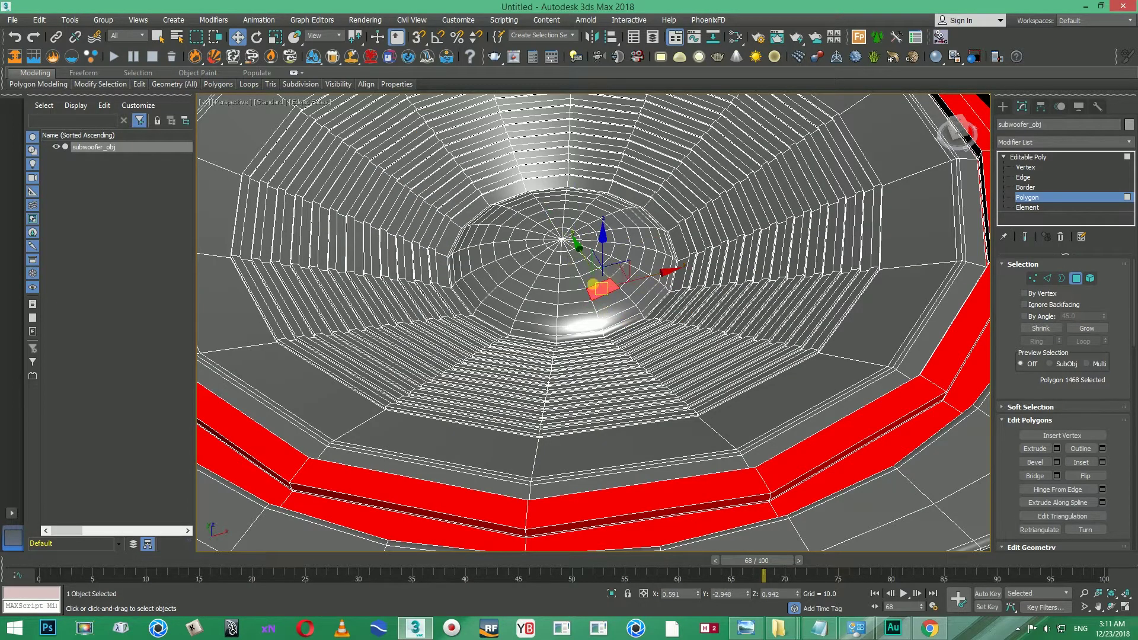
left_click(589, 281, "ctrl")
left_click(589, 281)
left_click(580, 279, "ctrl")
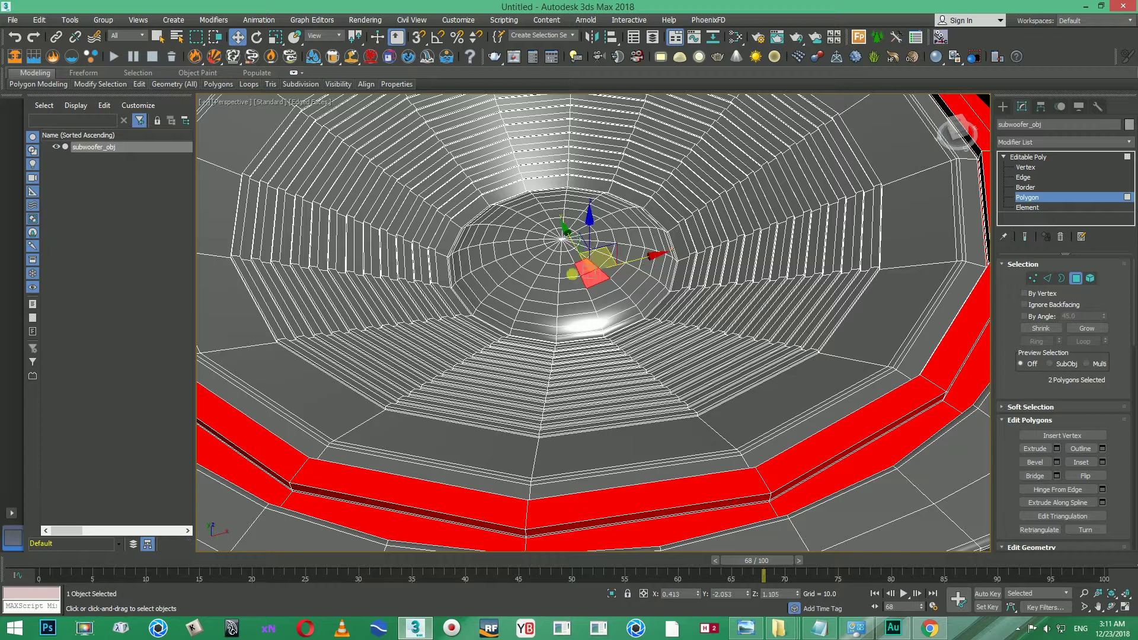
left_click(573, 289, "ctrl")
left_click(616, 275, "ctrl")
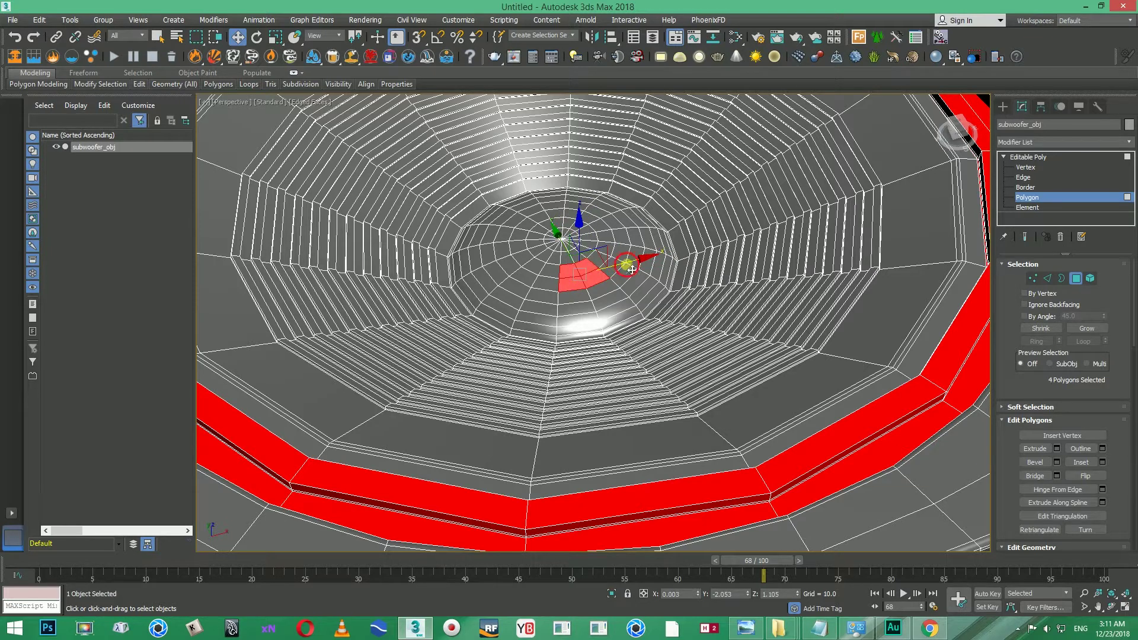
left_click_drag(624, 276, 618, 276)
Step: Add polygons around the dome's centre to the selection, filling the inner rings into a solid wedge on the near side
left_click(585, 250, "ctrl")
left_click(590, 238, "ctrl")
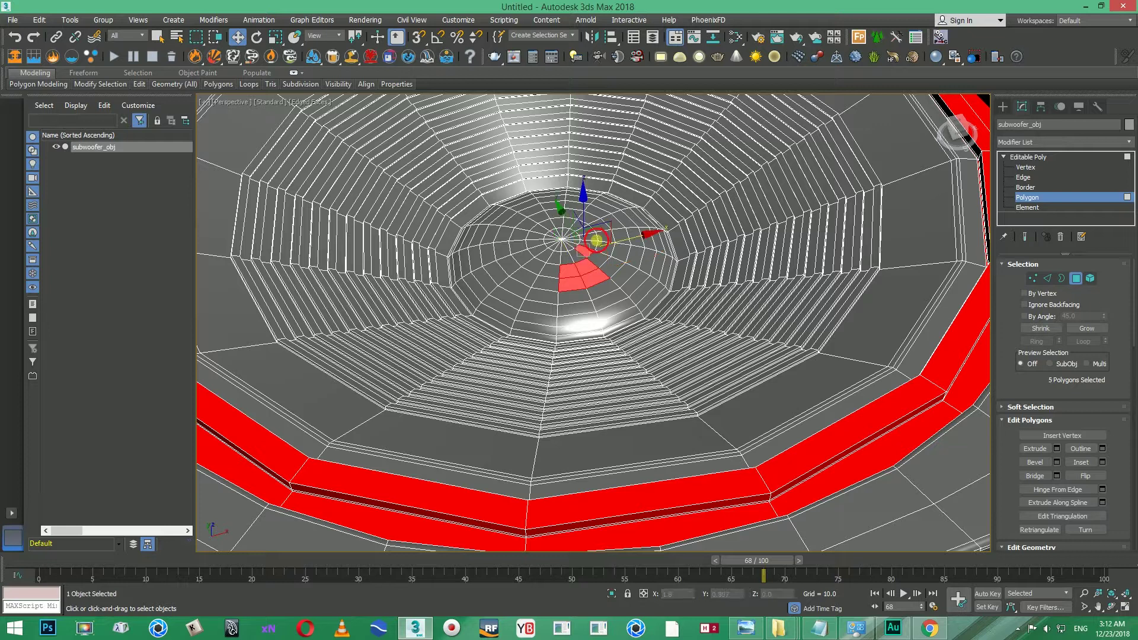
left_click(608, 274, "ctrl")
left_click(619, 264, "ctrl")
left_click(616, 252, "ctrl")
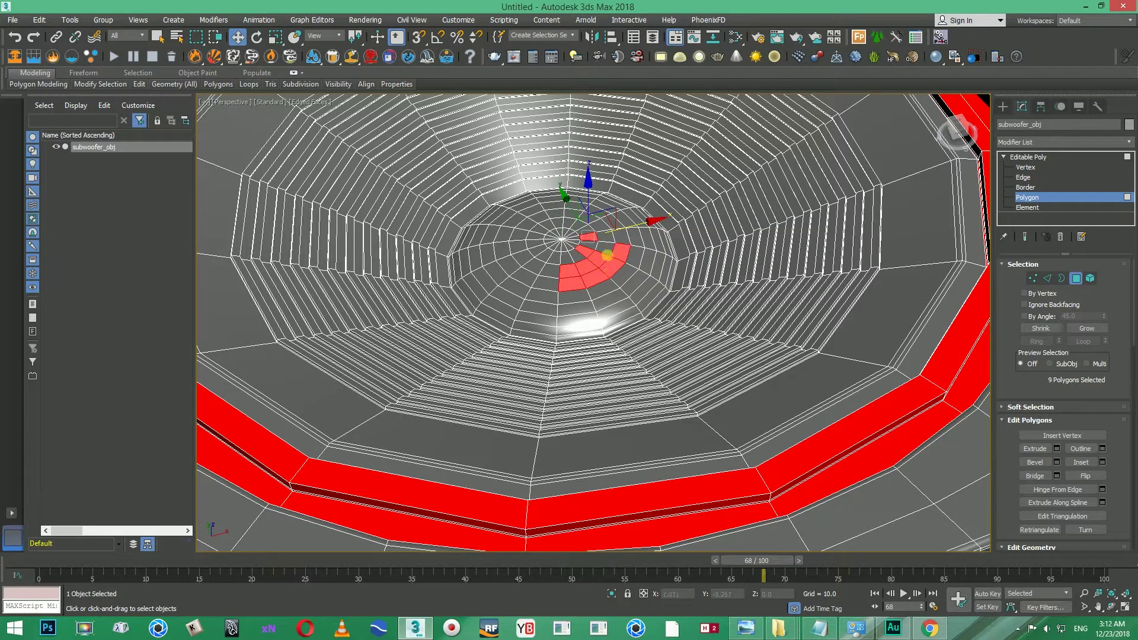
left_click(604, 255, "ctrl")
left_click(610, 240, "ctrl")
left_click(583, 244, "ctrl")
left_click(569, 256, "ctrl")
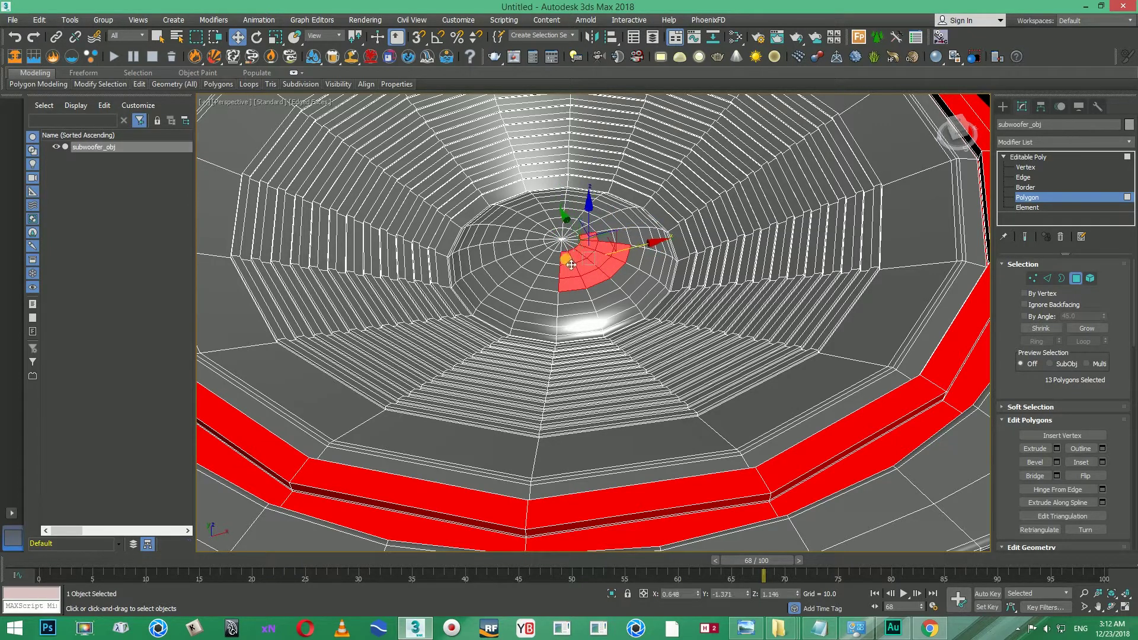
left_click(559, 266, "ctrl")
left_click(553, 278, "ctrl")
left_click(557, 289, "ctrl")
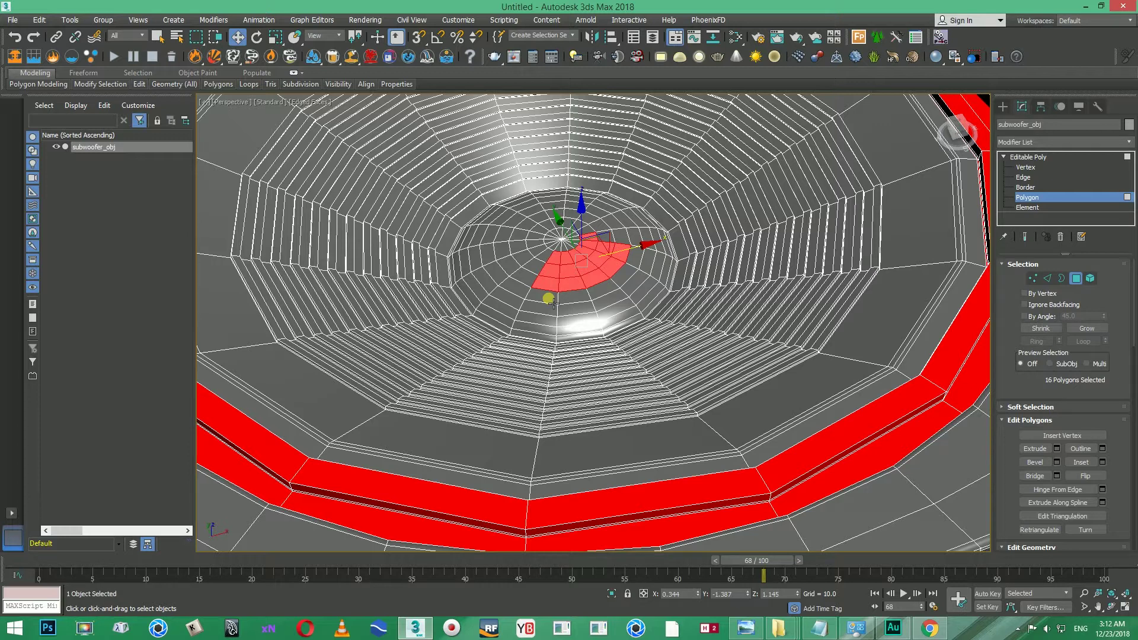
Step: Extend the dome selection outward by adding polygons from the next ring along the wedge's outer edge
left_click(551, 300, "ctrl")
left_click(573, 303, "ctrl")
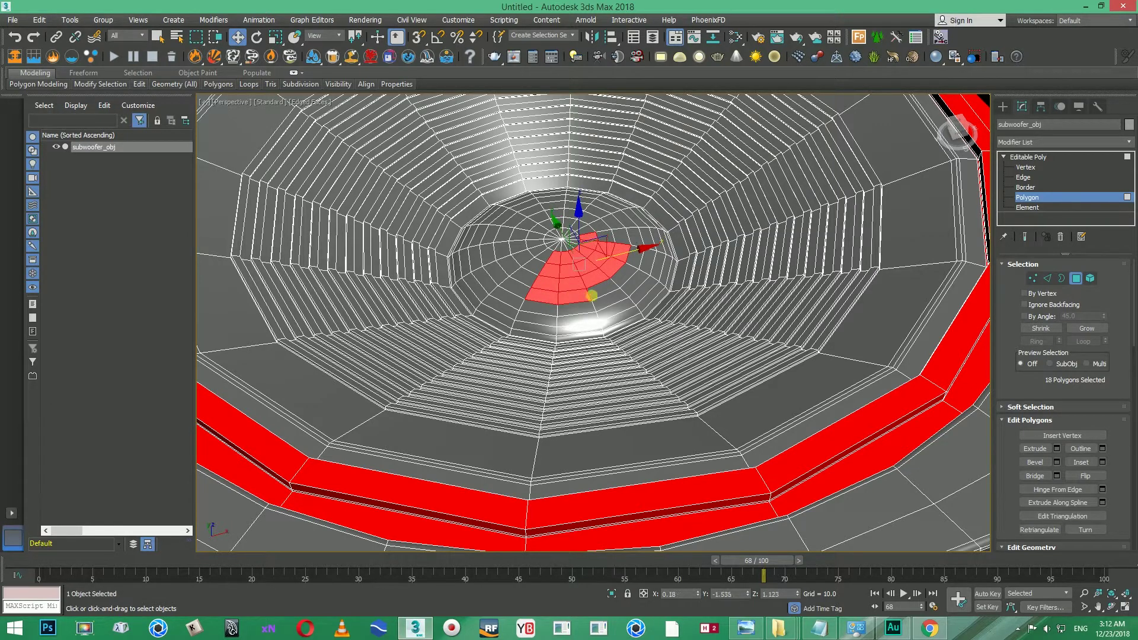
left_click(591, 296, "ctrl")
left_click(626, 271, "ctrl")
left_click(635, 260, "ctrl")
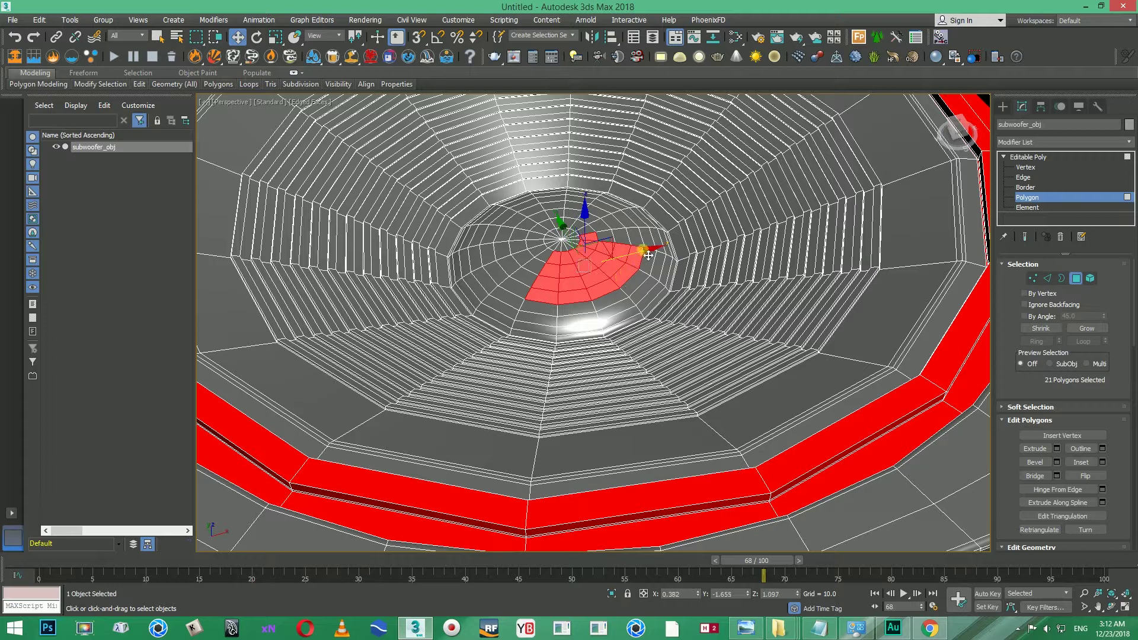
left_click(645, 249, "ctrl")
mouse_move(647, 248)
left_mouse_down()
mouse_move(682, 257)
mouse_move(648, 255)
mouse_move(655, 268)
left_mouse_up()
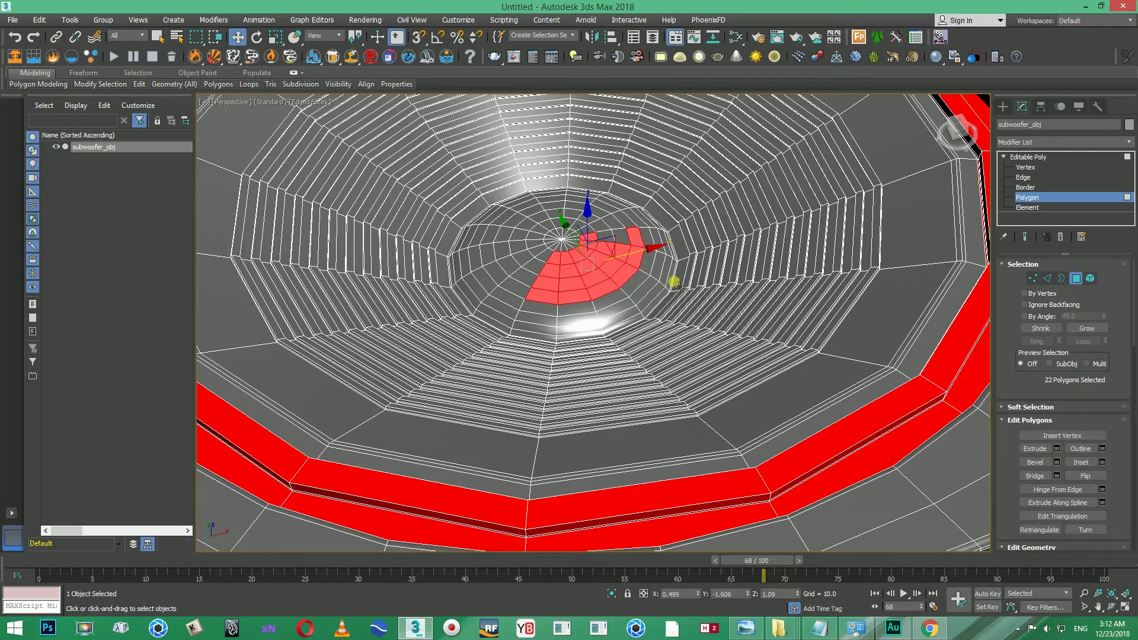
Step: Replace the multi-polygon selection with a single polygon near the centre of the dome
scroll(655, 249, "down", 2)
scroll(681, 269, "down", 5)
left_click(605, 236)
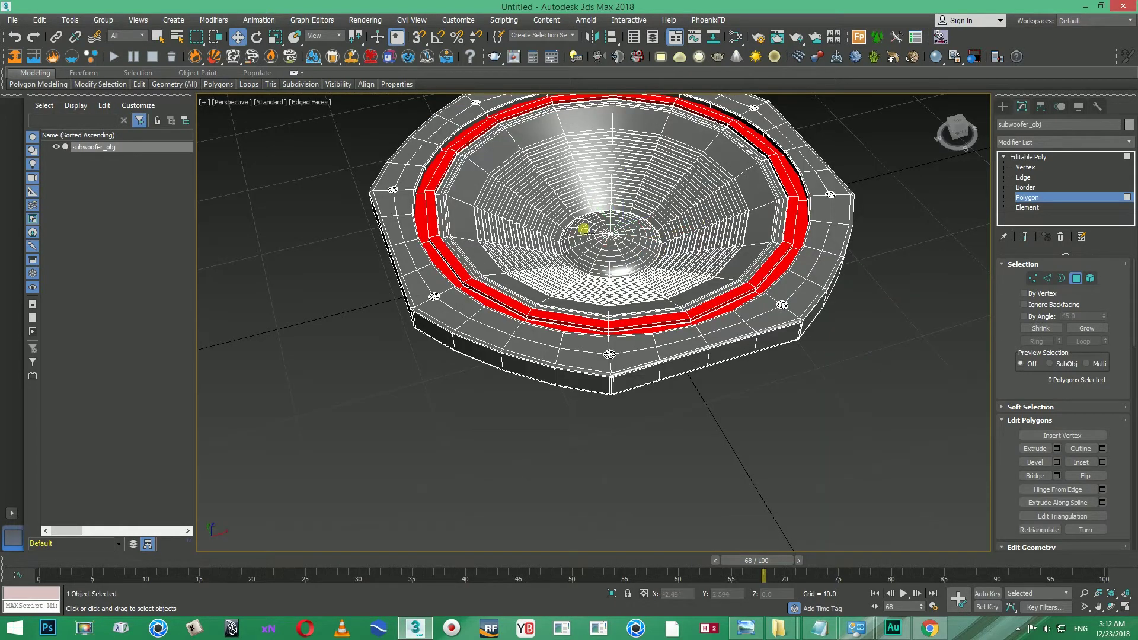
scroll(599, 284, "up", 6)
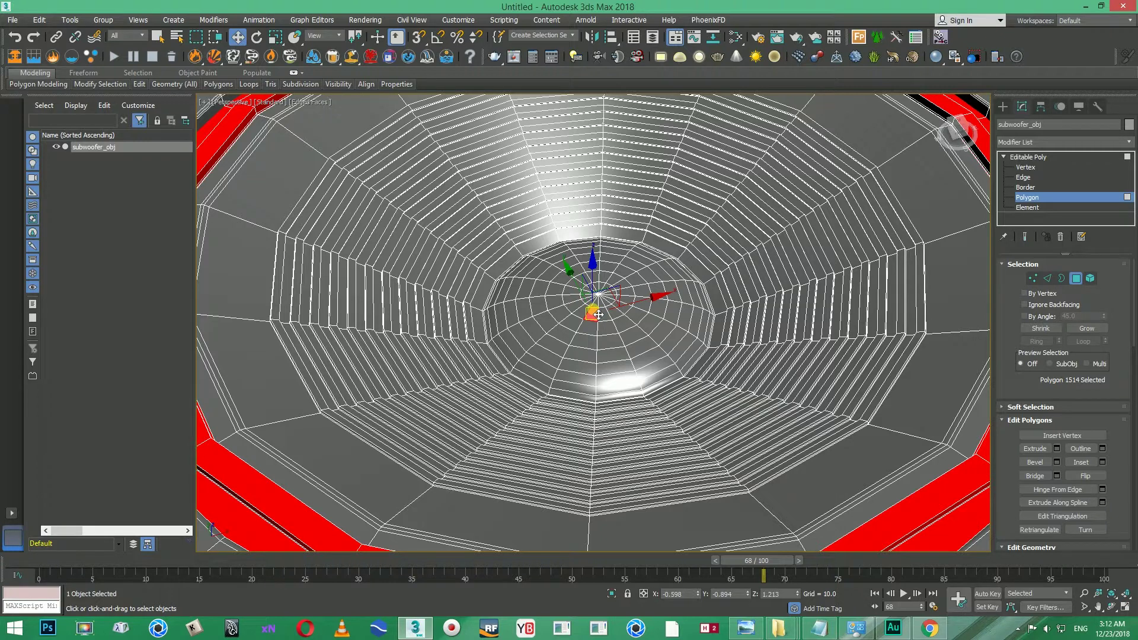
Step: Clear the polygon selection and maximize the Top viewport with the speaker framed in it
key("alt+w")
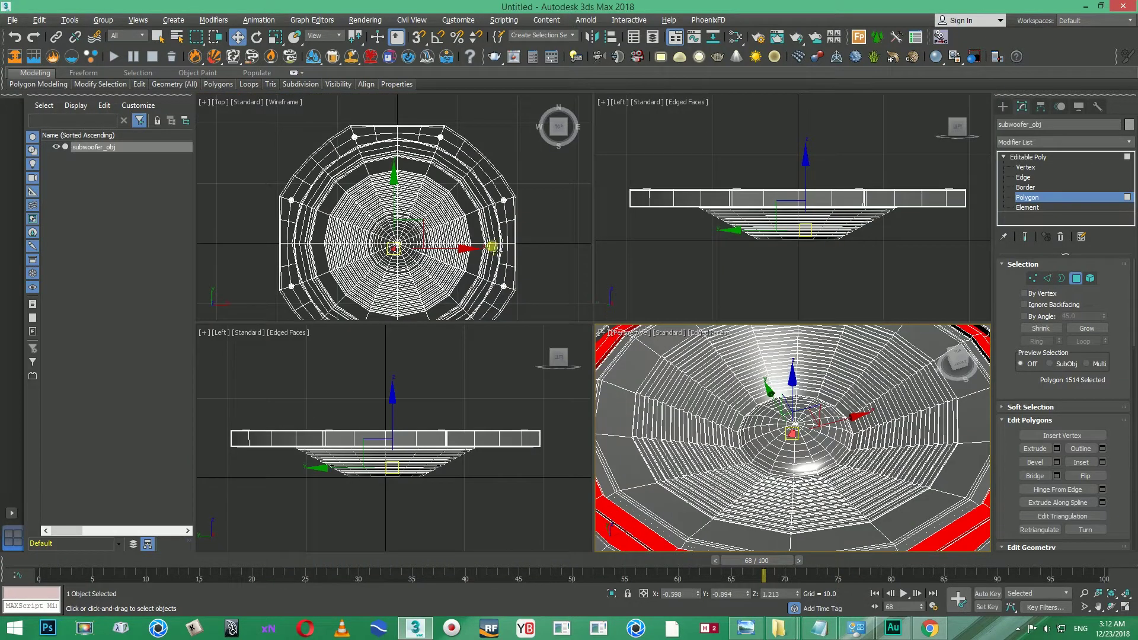
left_click(539, 262)
key("alt+w")
middle_click_drag(693, 290, 677, 224)
Step: Compare the wireframe, edged-faces and shaded displays of the Top viewport, and leave it in Default Shading without edged faces
key("F3")
key("F3")
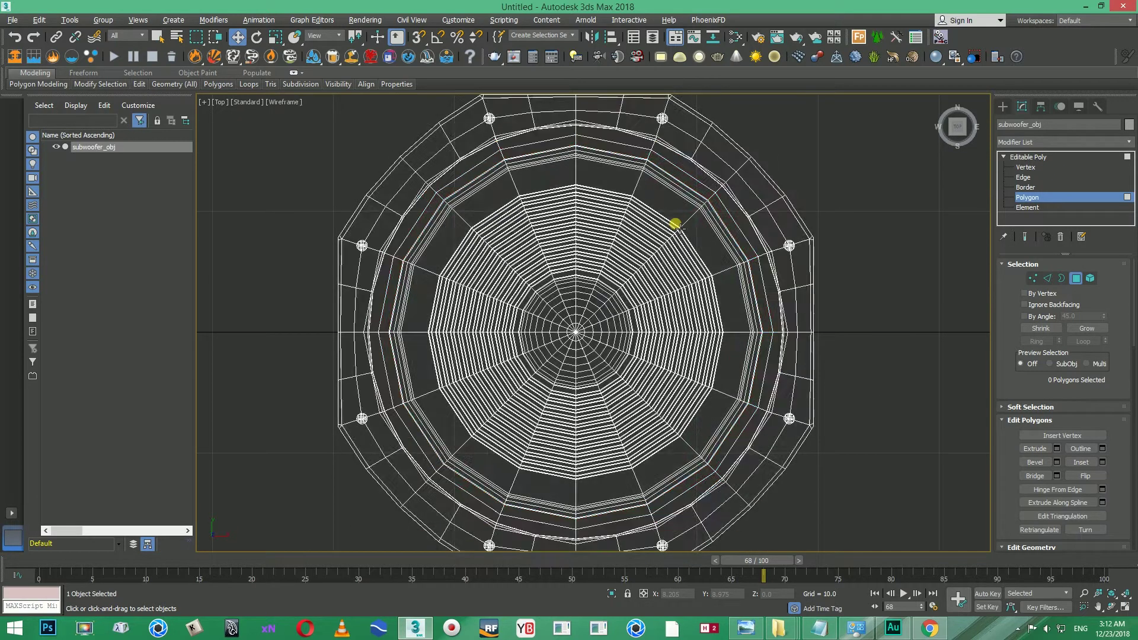
key("F3")
key("F4")
key("F4")
key("F4")
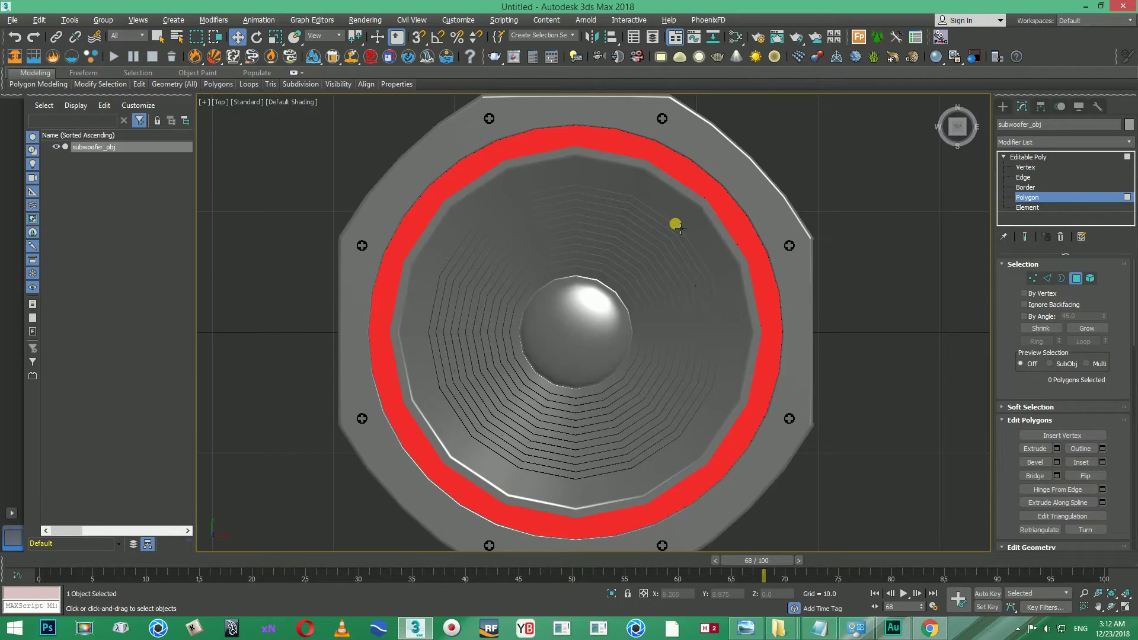
key("F3")
key("F3")
key("F3")
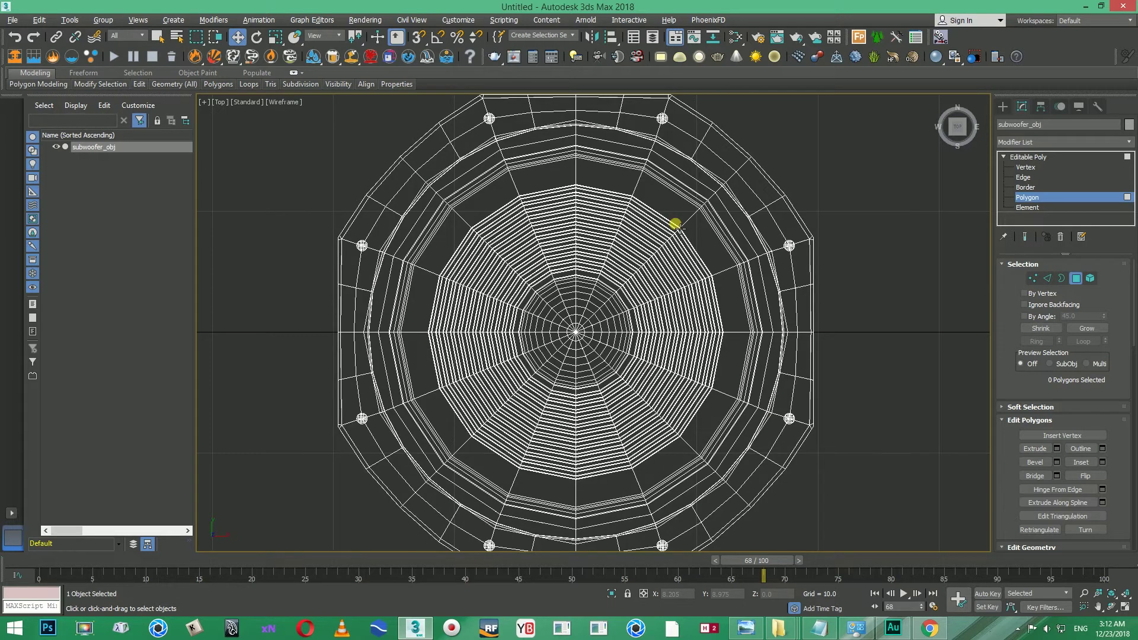
key("F3")
key("F3")
key("F3")
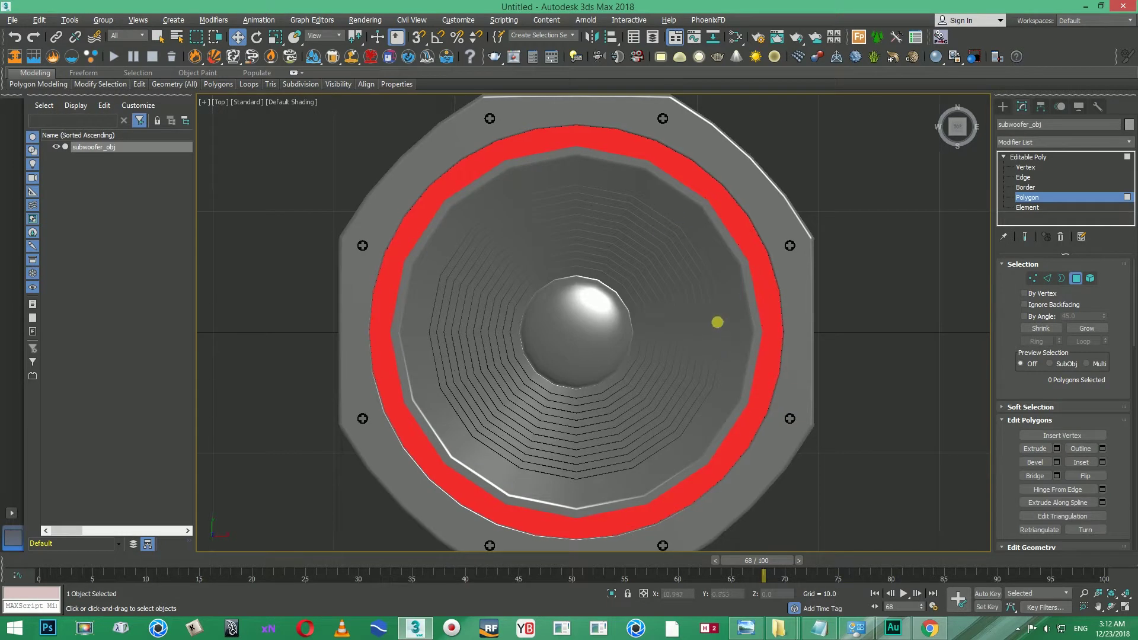
Step: Try to select the central dome's polygons in the Top view with a rectangular selection region
scroll(717, 322, "down", 2)
scroll(614, 320, "down", 2)
scroll(614, 321, "up", 2)
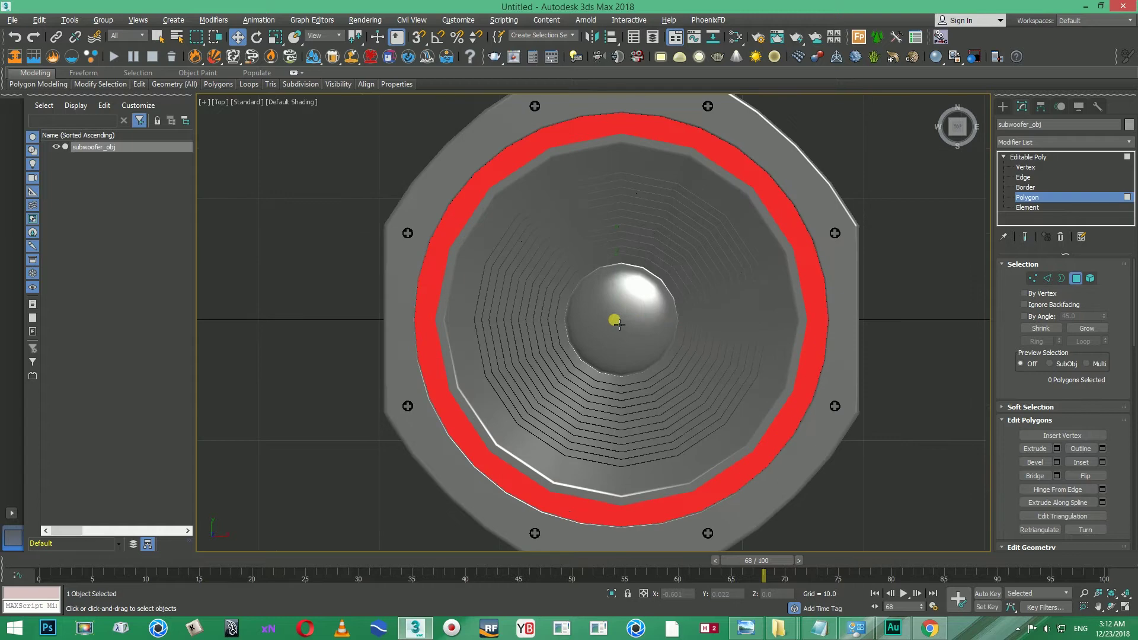
left_click(612, 322)
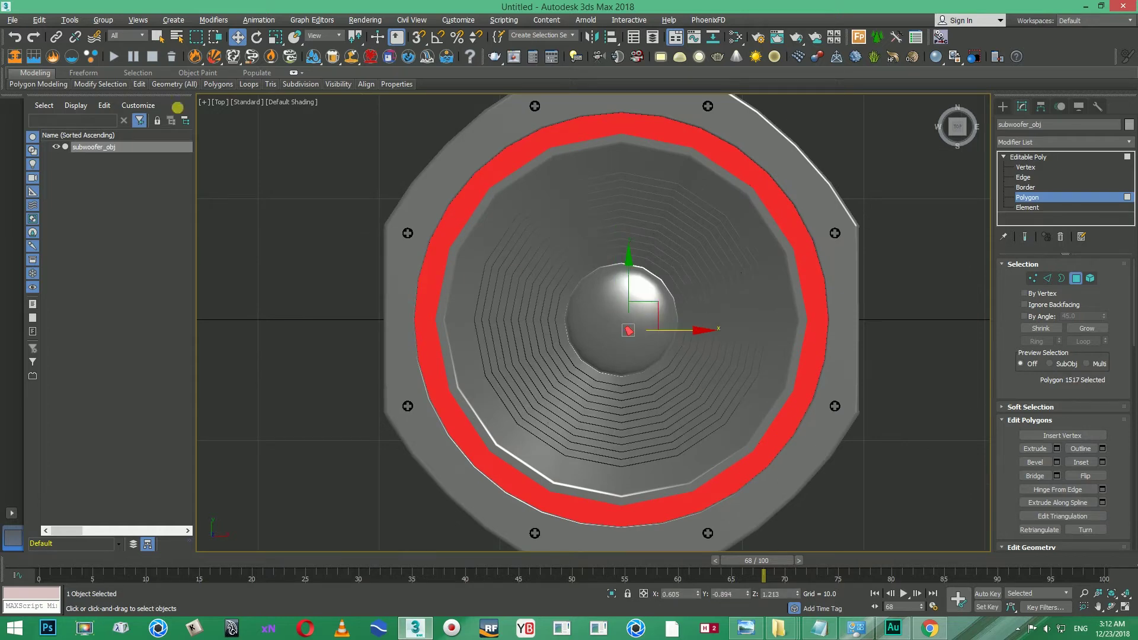
left_click(157, 37)
left_click_drag(568, 279, 699, 386)
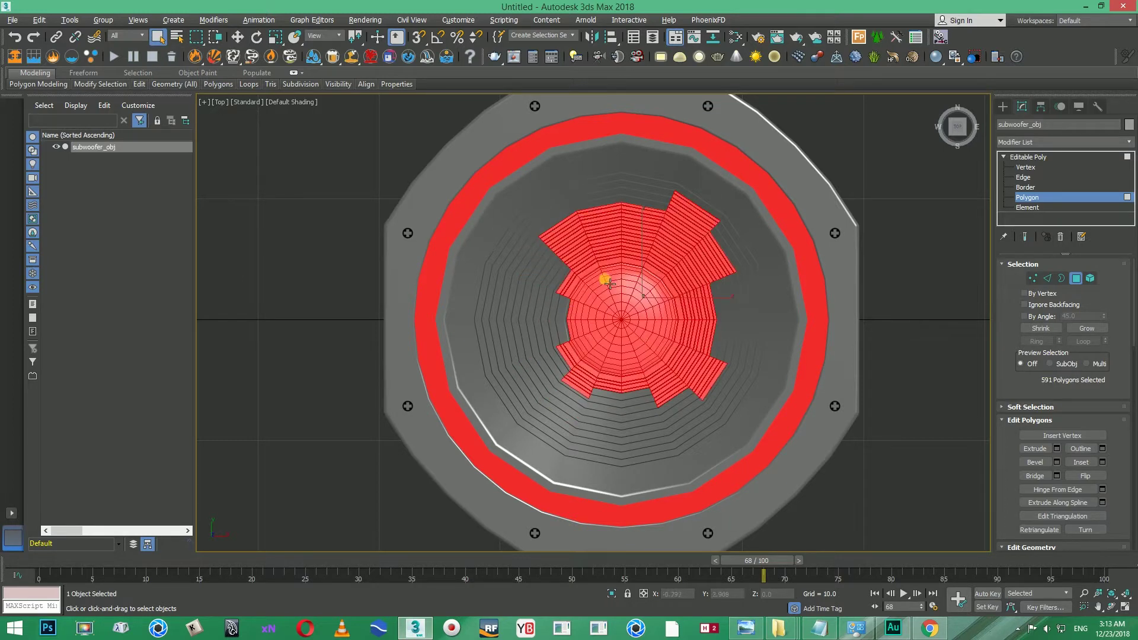
left_click_drag(609, 284, 639, 375)
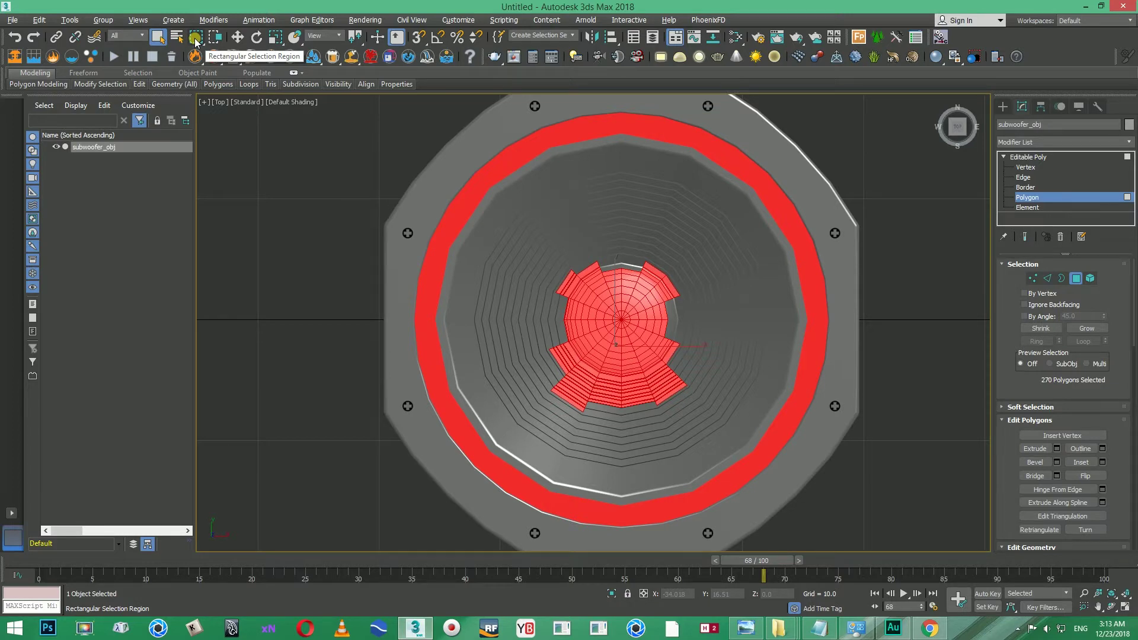
Step: Use a circular selection region to select the whole cone area inside the outer frame, and turn on edged faces
left_click_drag(195, 42, 197, 79)
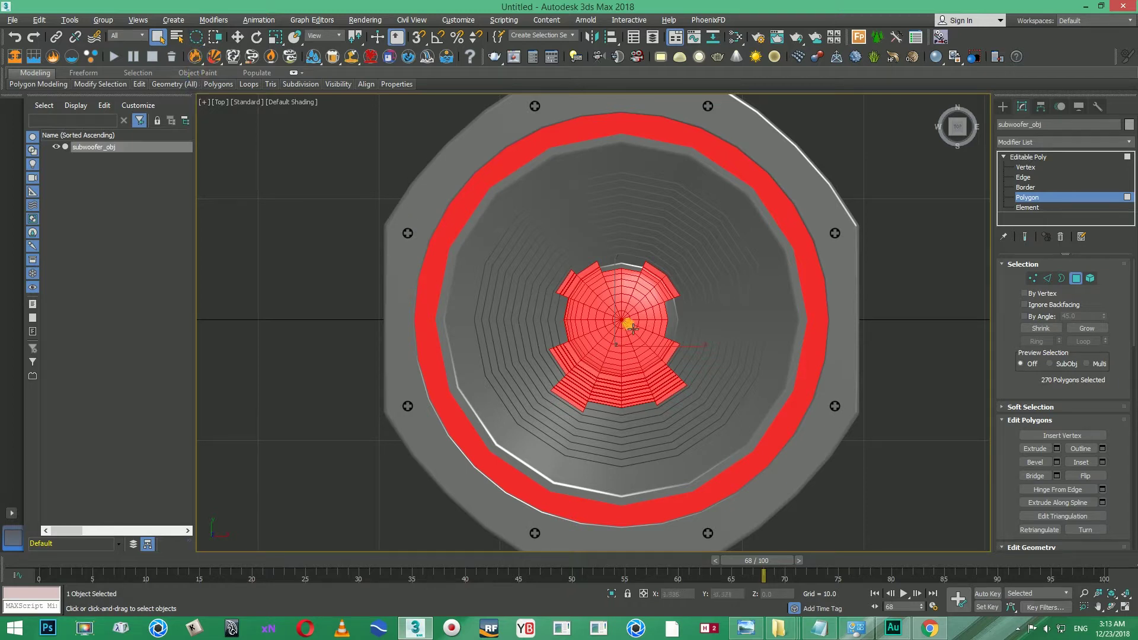
left_click_drag(634, 342, 812, 517)
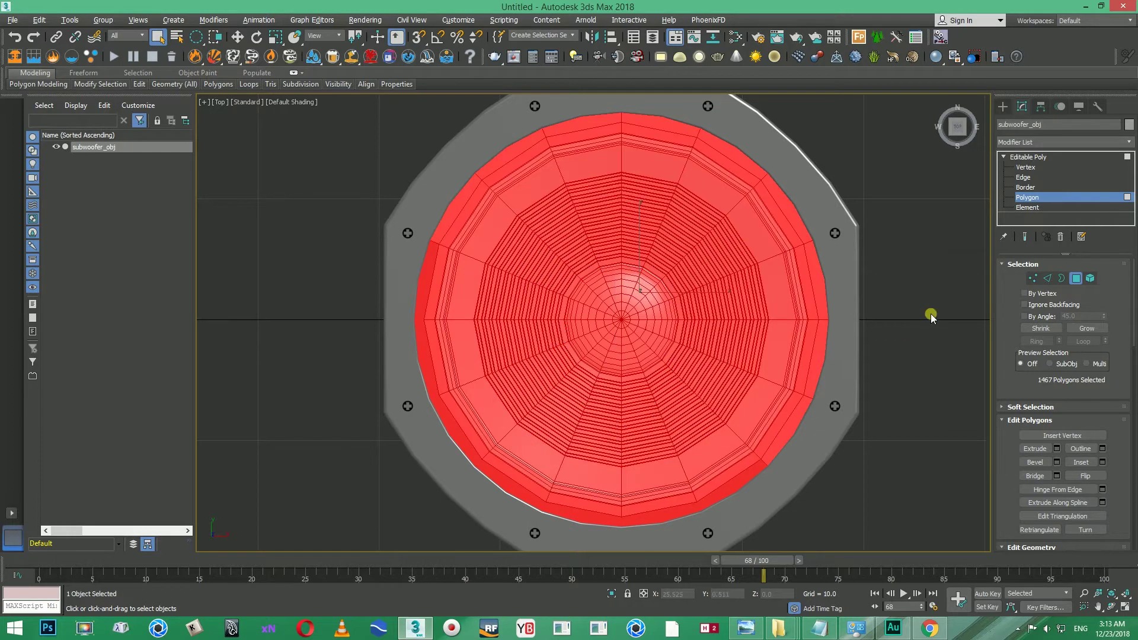
key("F4")
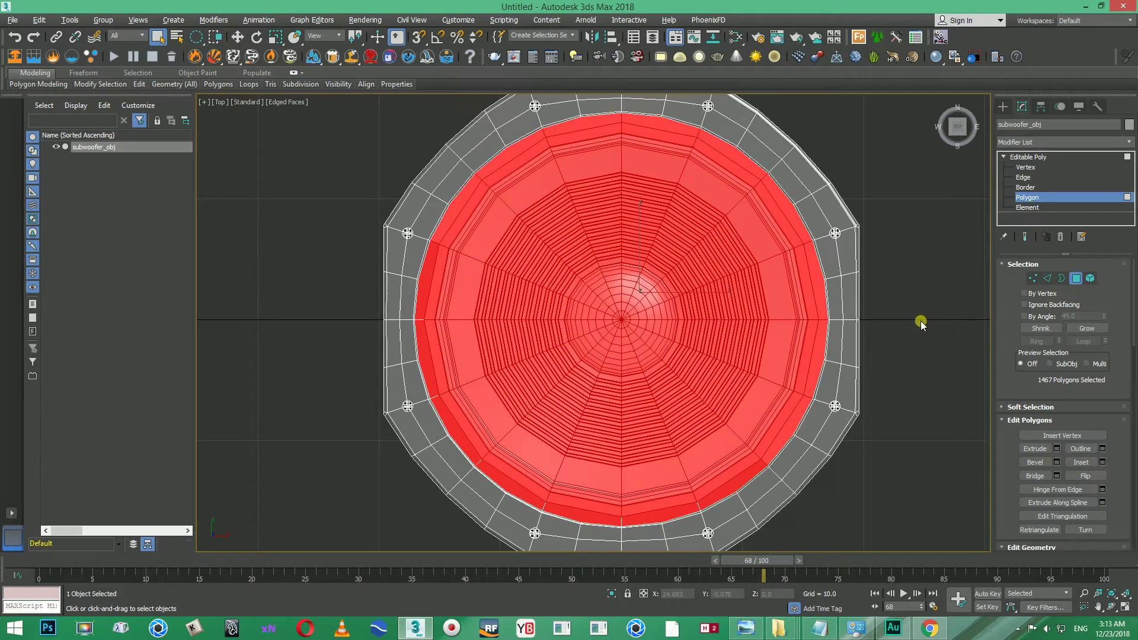
Step: Add the unselected rim polygons on the speaker's underside, between the cone and the outer frame, to the selection
middle_click_drag(920, 321, 741, 213, "alt")
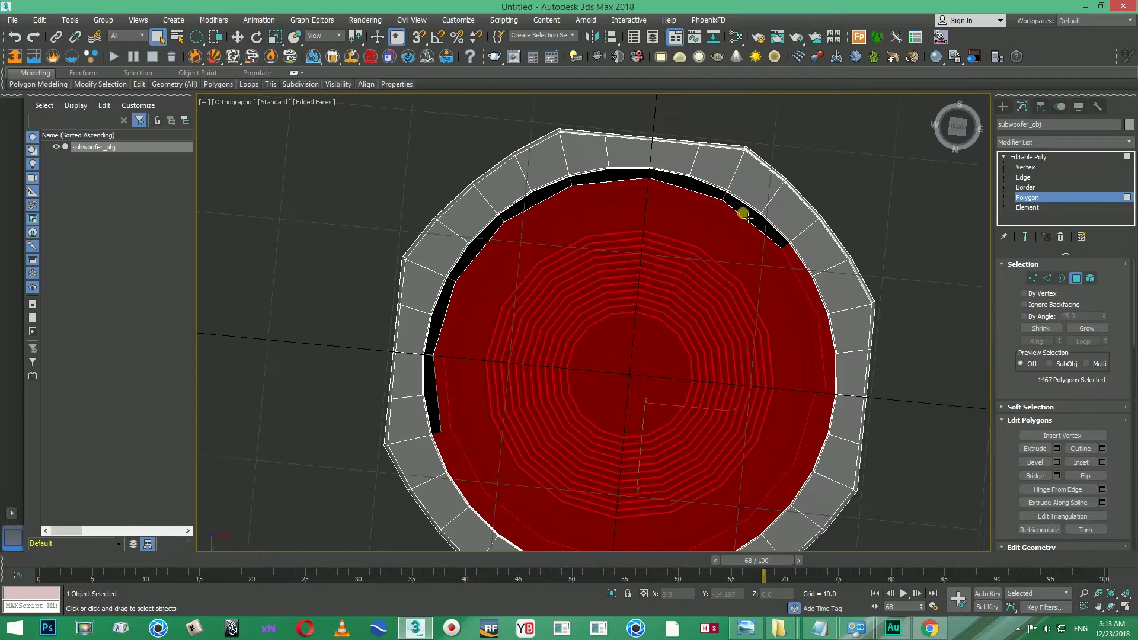
left_click(686, 184, "ctrl")
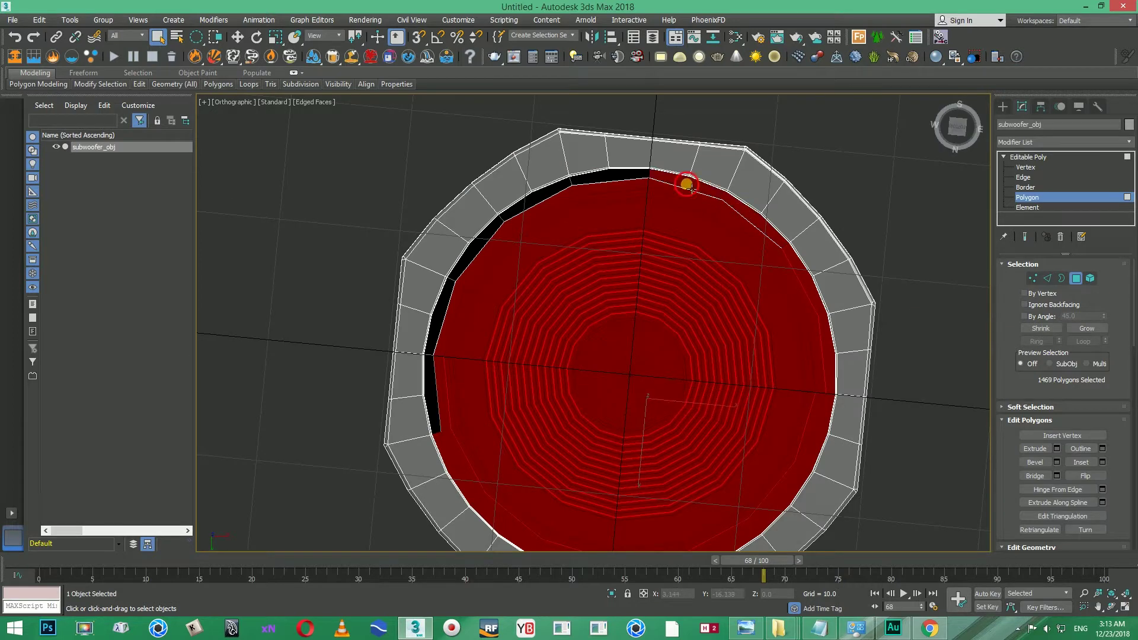
left_click(609, 173, "ctrl")
left_click(534, 199, "ctrl")
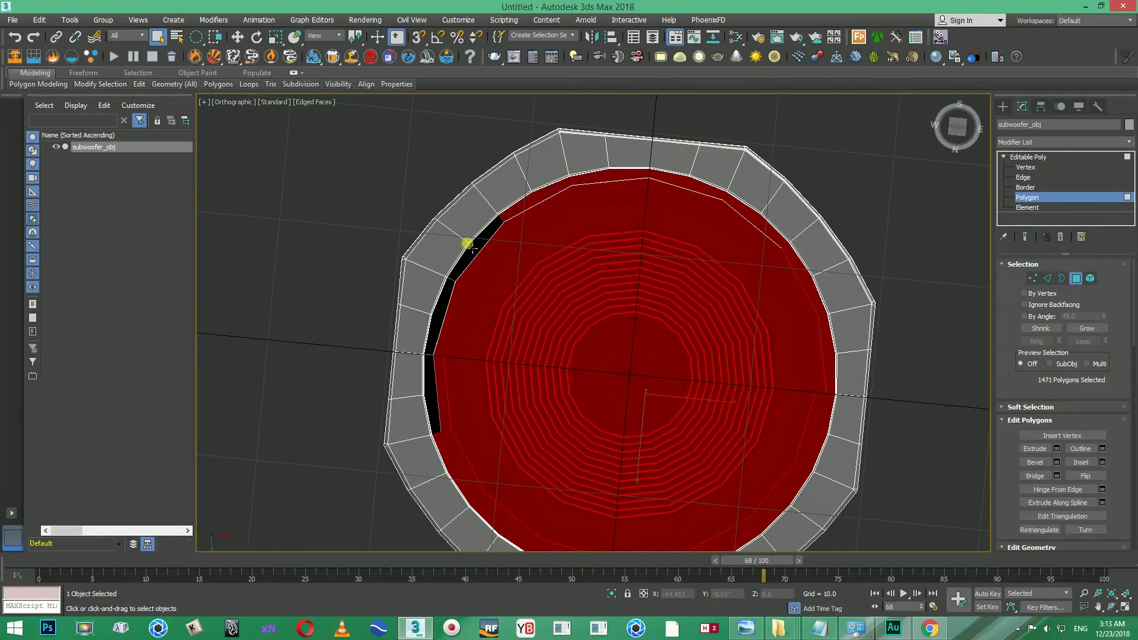
left_click(469, 268, "ctrl")
left_click(448, 303, "ctrl")
left_click(434, 388, "ctrl")
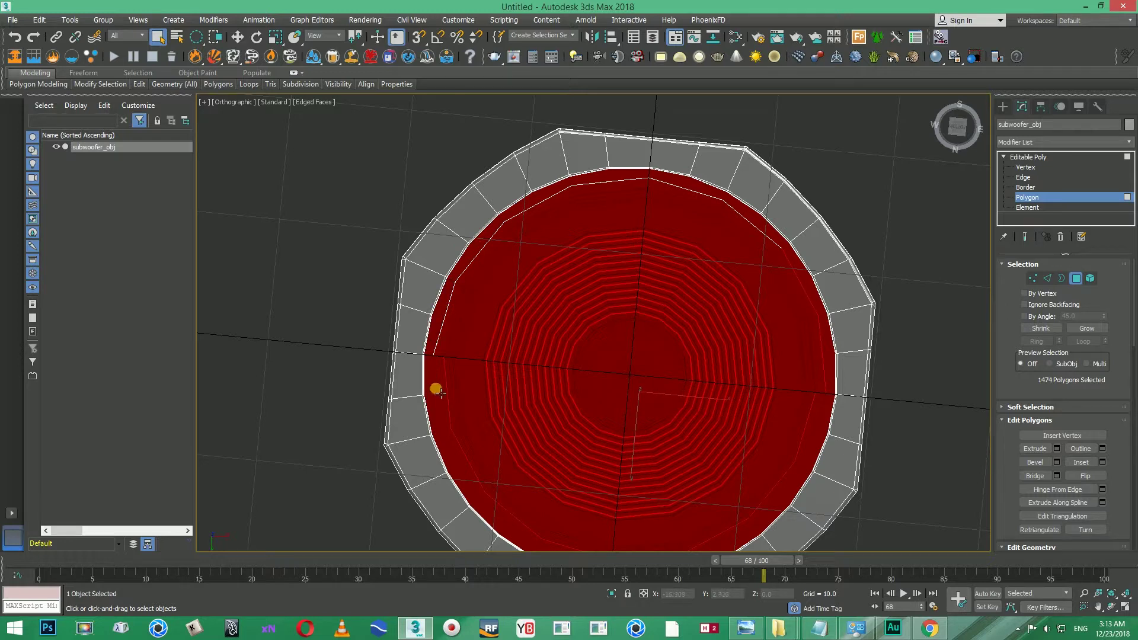
middle_click_drag(434, 389, 870, 231)
scroll(593, 323, "down", 3)
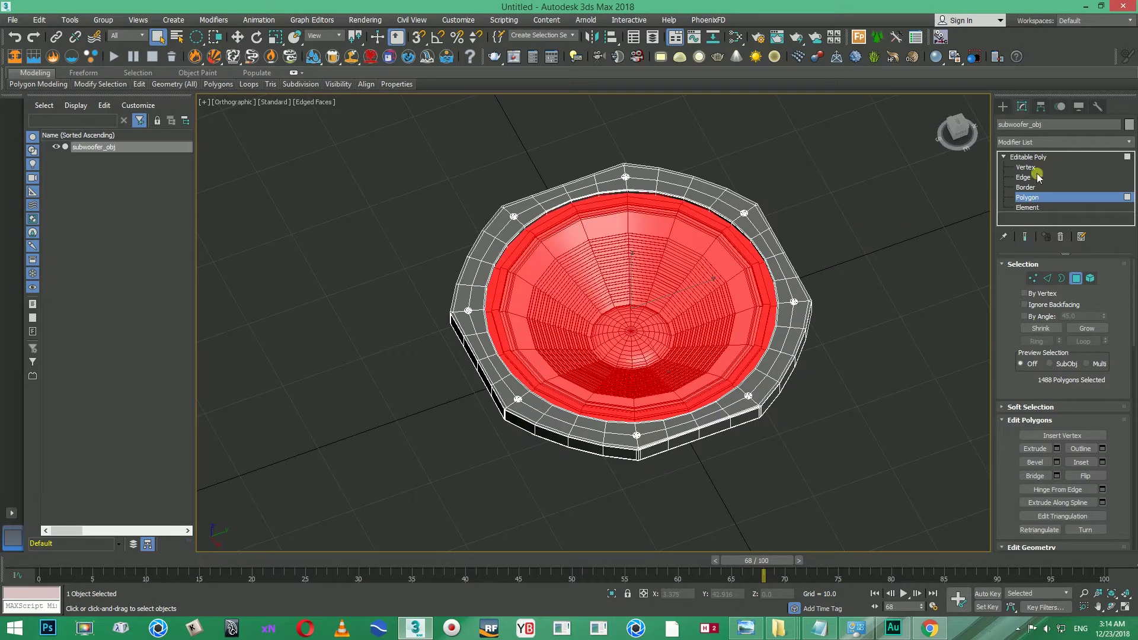
Step: Apply a Ripple modifier to the selected cone polygons of subwoofer_obj
left_click(1029, 144)
scroll(1041, 419, "down", 5)
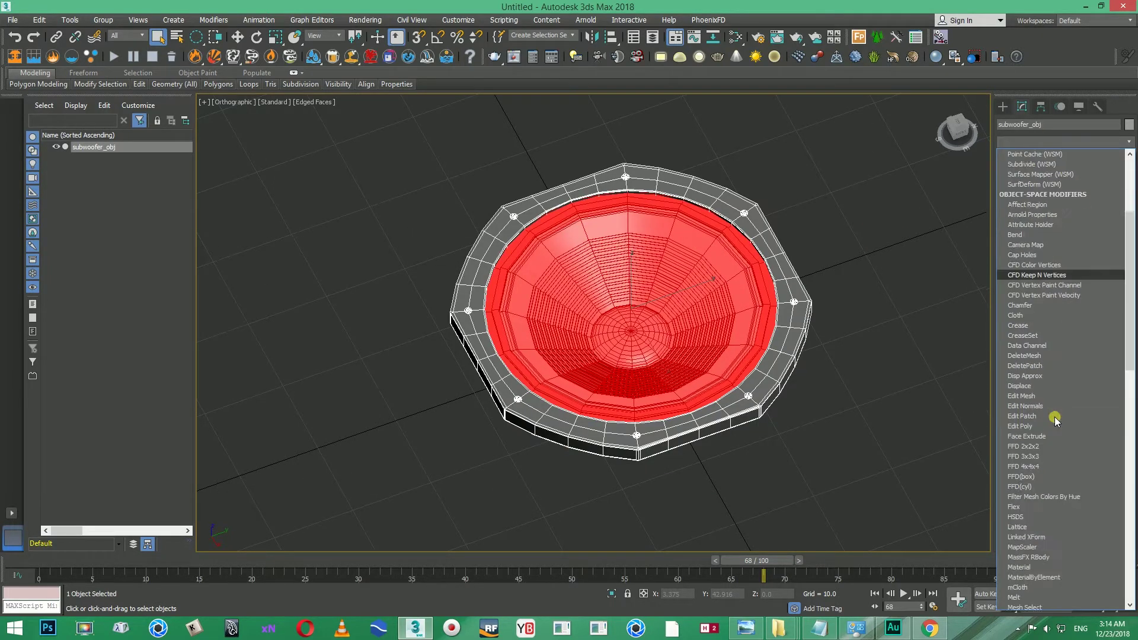
scroll(1042, 297, "up", 5)
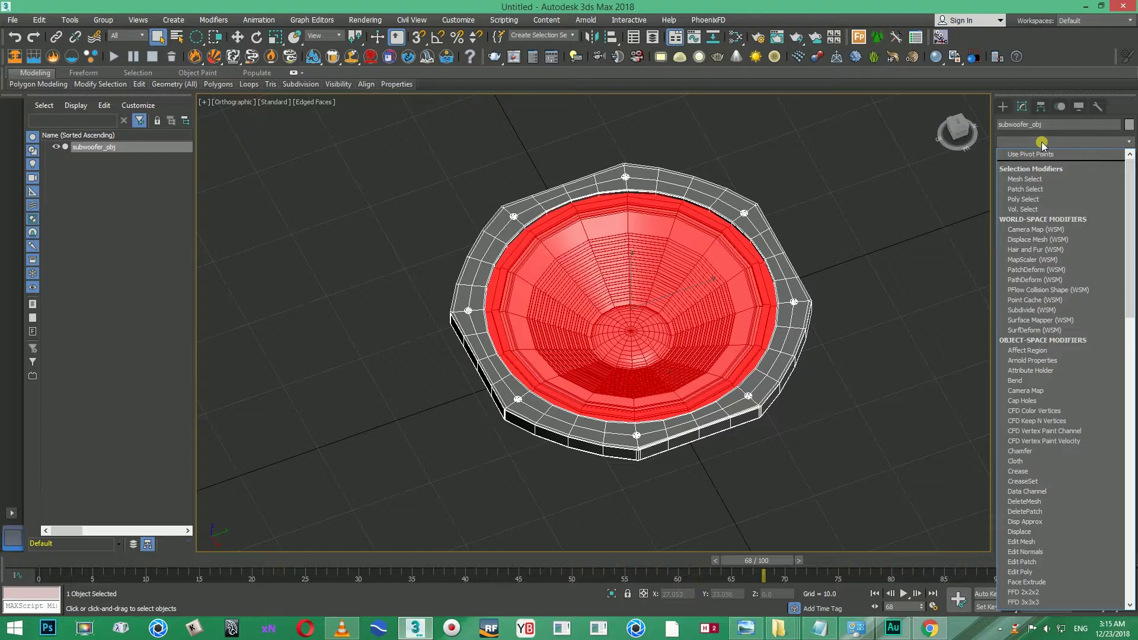
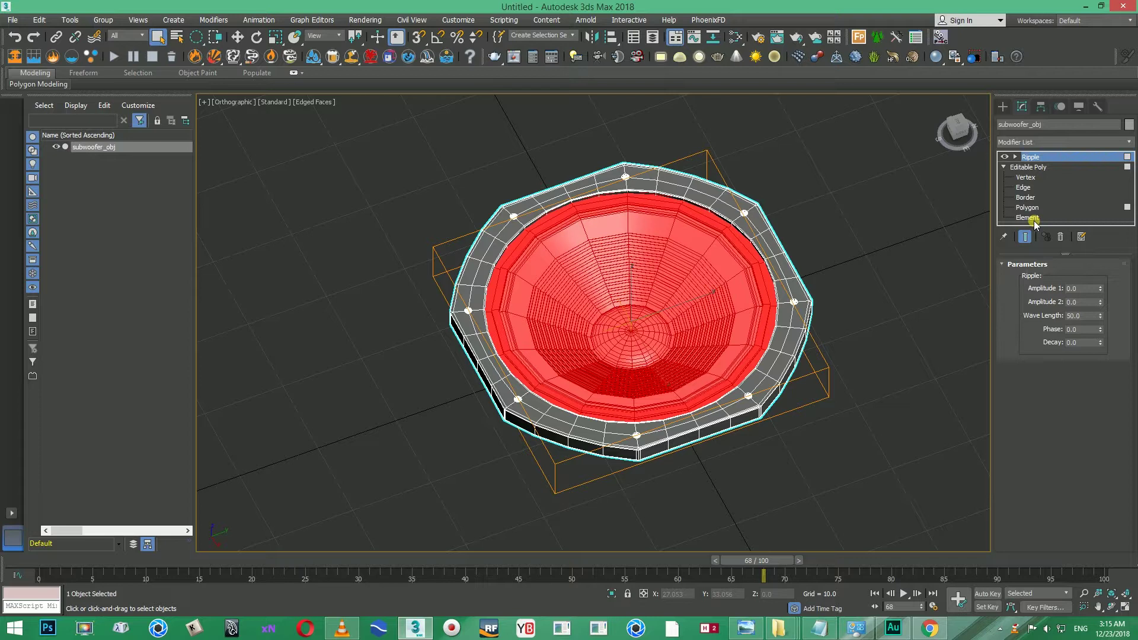
Step: Try out the Ripple amplitudes and wave length, including Amplitude 2 at 0.04 and Wave Length at 176, and reset them to their defaults
middle_click_drag(972, 272, 908, 293, "alt")
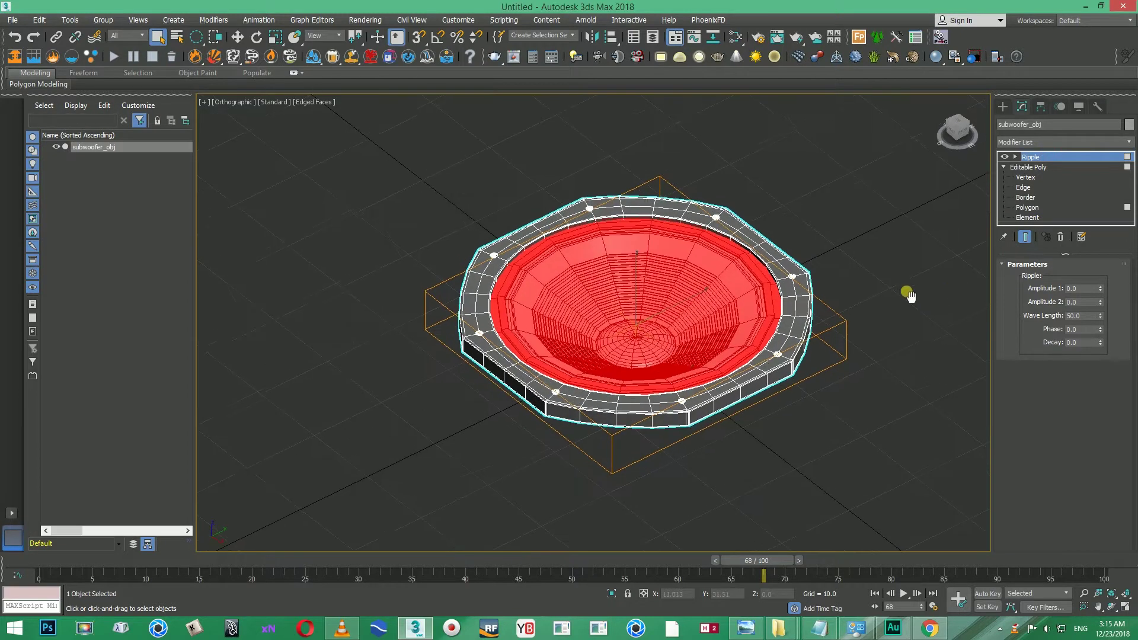
scroll(759, 290, "up", 3)
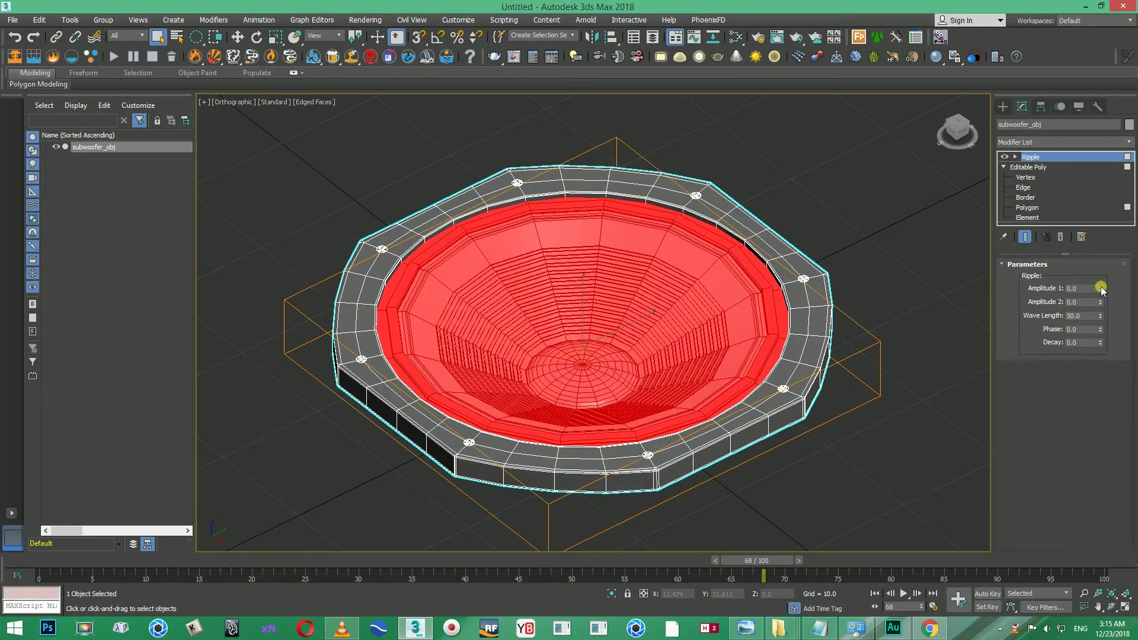
mouse_move(1101, 289)
left_mouse_down()
mouse_move(1100, 225)
mouse_move(1099, 338)
mouse_move(1080, 419)
mouse_move(1066, 348)
mouse_move(1100, 264)
mouse_move(1103, 302)
left_mouse_up()
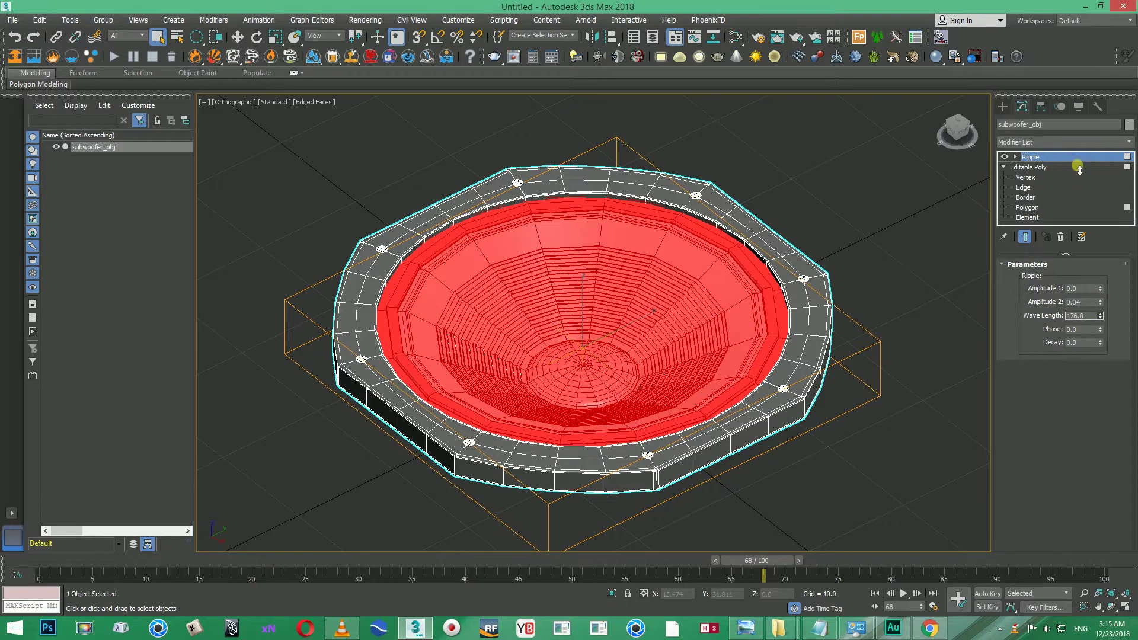
left_click_drag(1100, 289, 1038, 261)
right_click(1039, 261)
left_click_drag(1100, 316, 1113, 278)
right_click(1113, 279)
right_click(1101, 304)
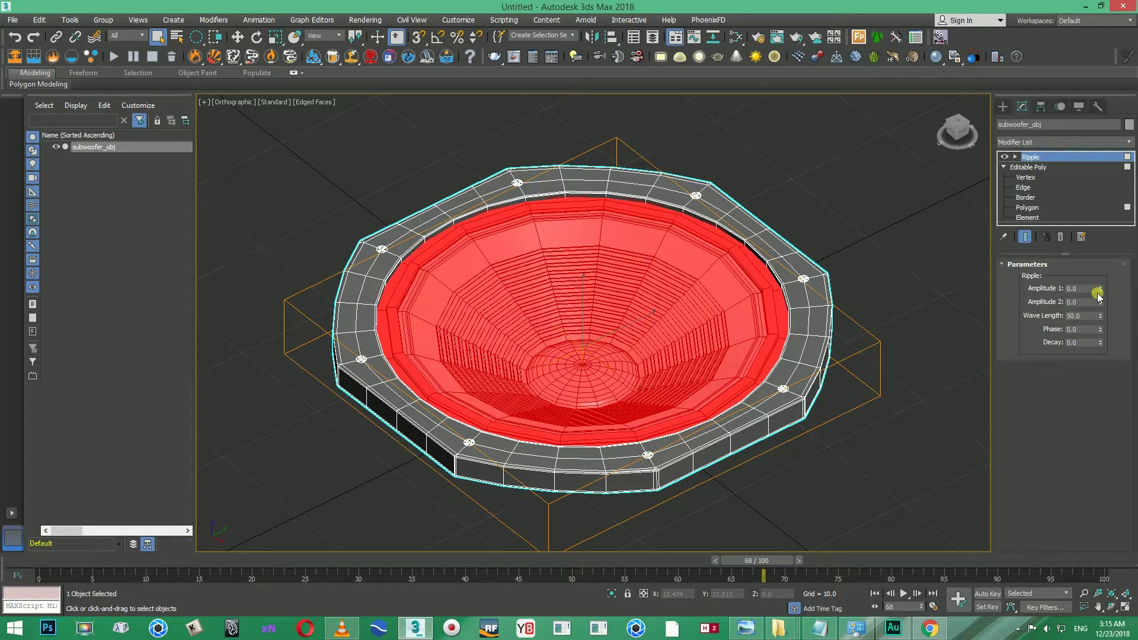
Step: Expand the Ripple modifier and activate its Gizmo sub-object level
left_click(1015, 157)
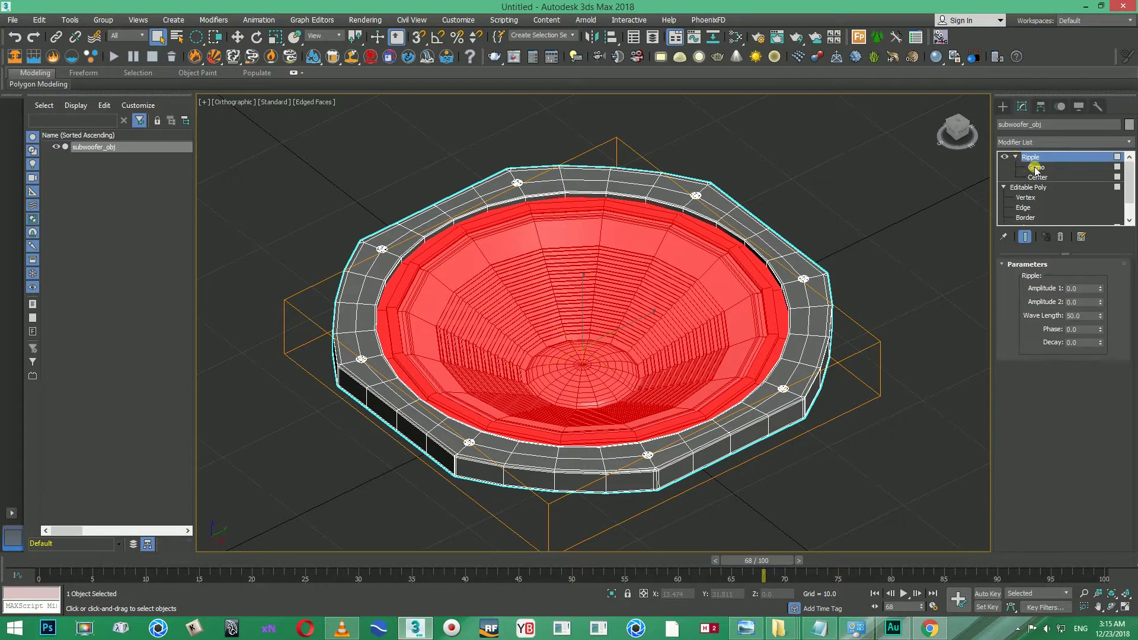
left_click(1035, 167)
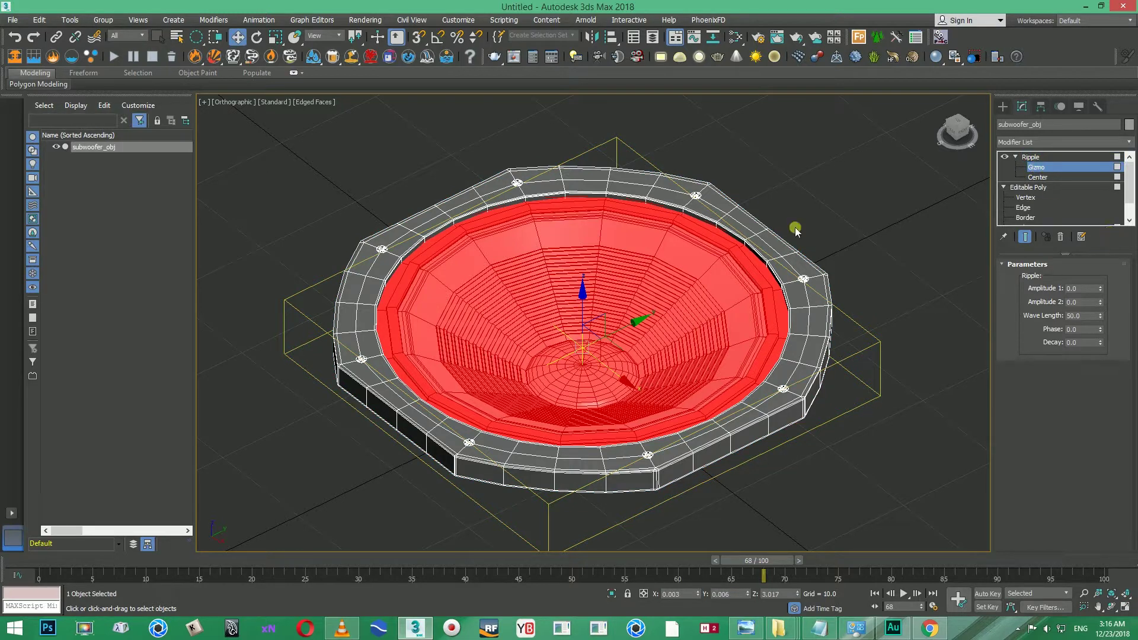
Step: Rotate the Ripple modifier's gizmo by an exact 90 degrees about the X axis
left_click(257, 37)
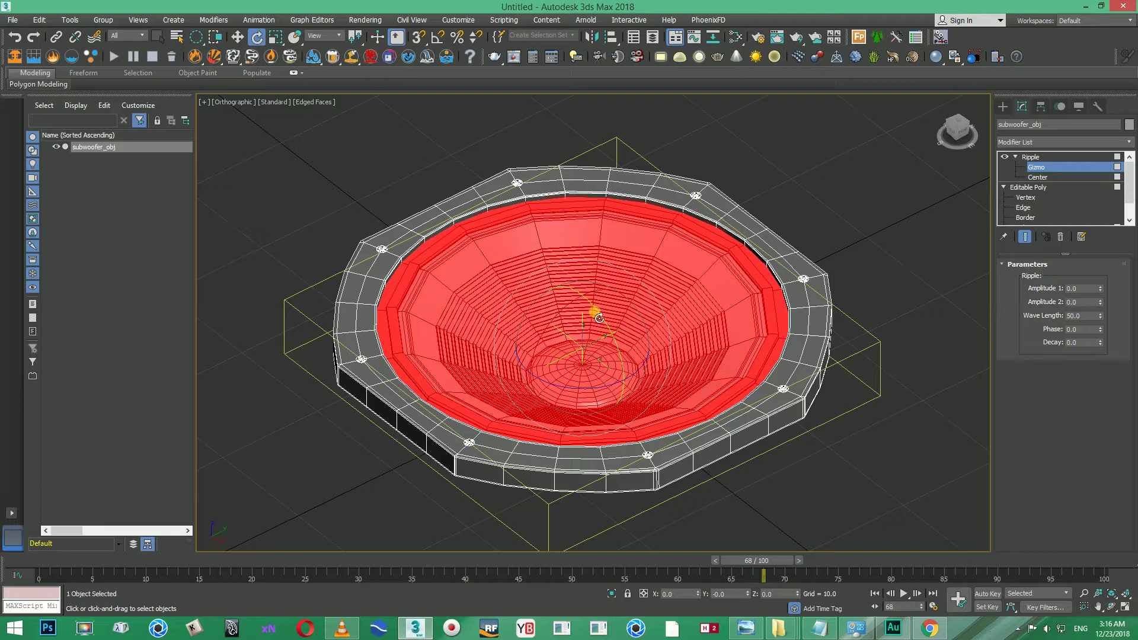
left_click_drag(599, 317, 662, 410)
right_click(661, 403)
right_click(258, 38)
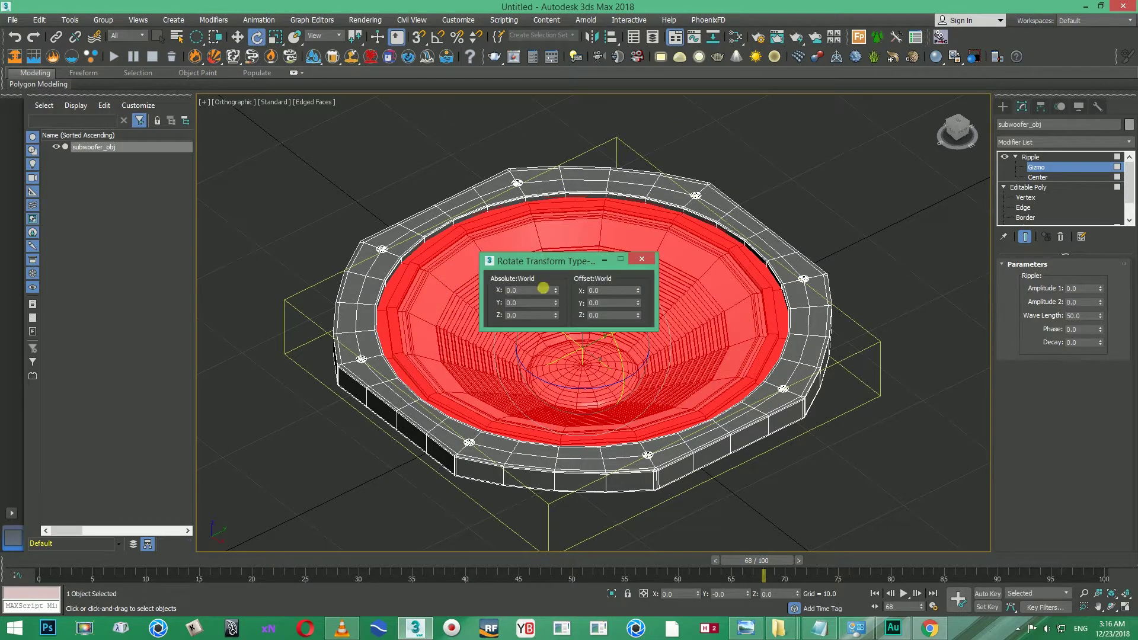
left_click(483, 292)
type("90")
key("Return")
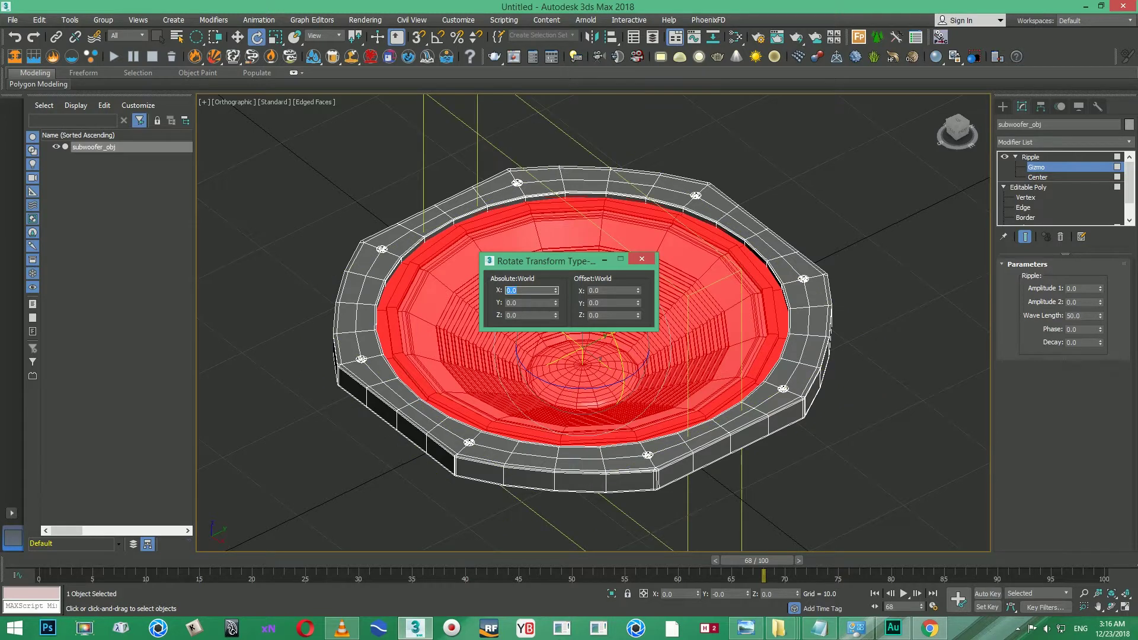
left_click(641, 258)
Step: Try out a small ripple amplitude with the rotated gizmo and reset Amplitude 1 and Amplitude 2 to 0
mouse_move(1100, 289)
left_mouse_down()
mouse_move(1080, 231)
mouse_move(1084, 278)
mouse_move(1100, 248)
mouse_move(1101, 305)
mouse_move(1116, 271)
mouse_move(1112, 303)
left_mouse_up()
left_click(1062, 290)
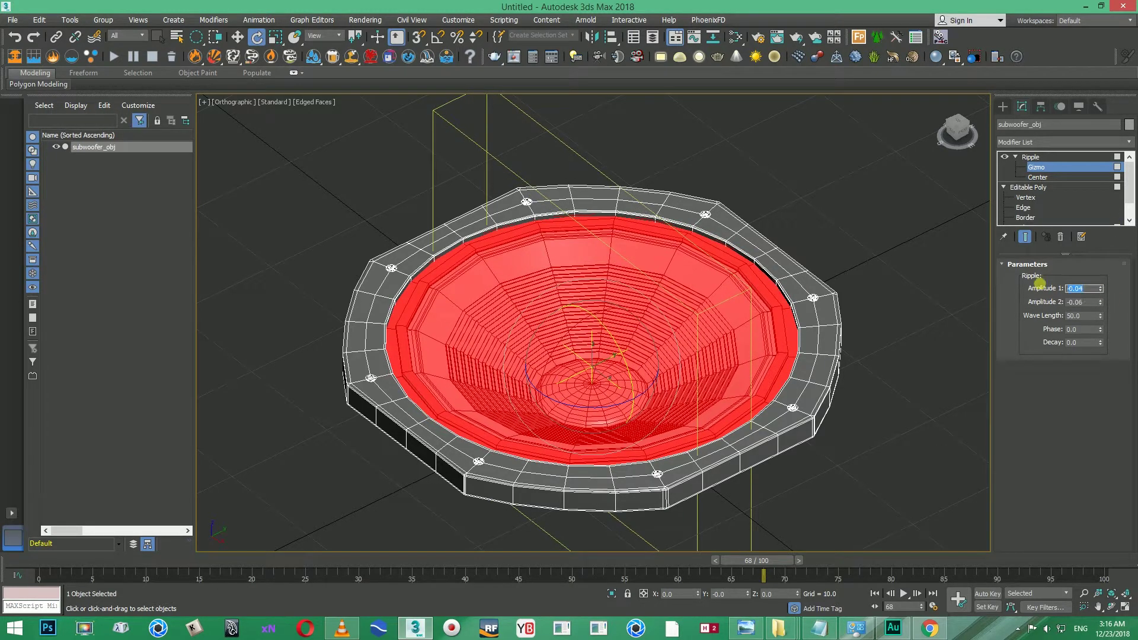
type("0")
left_click(1082, 302)
type("0")
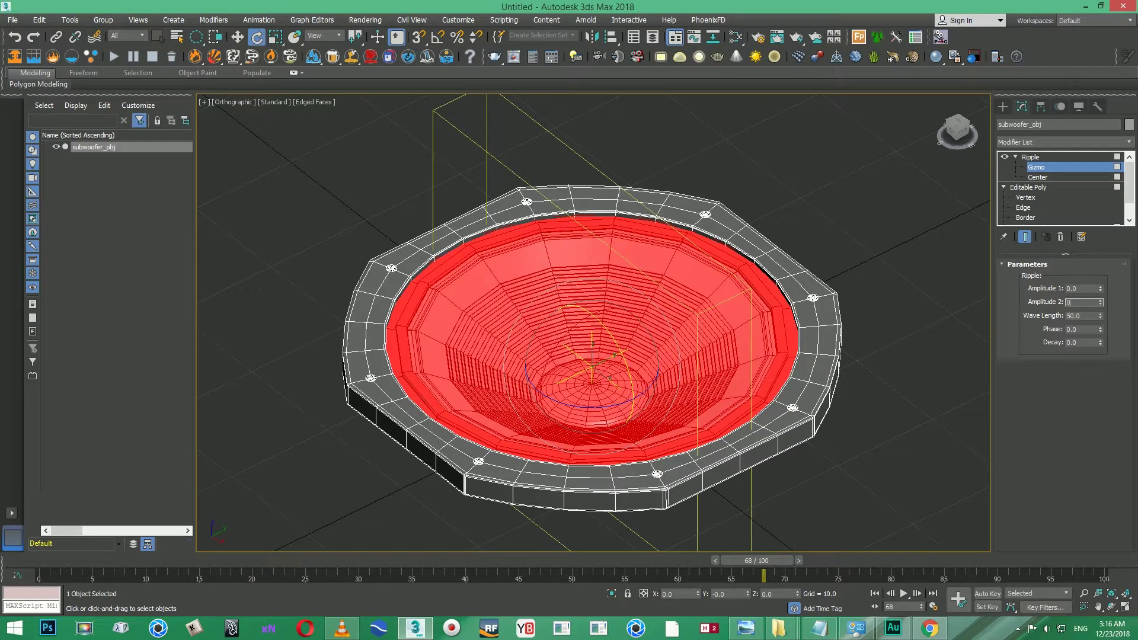
Step: Scale the Ripple gizmo to about 578% along its Y axis
left_click(1038, 178)
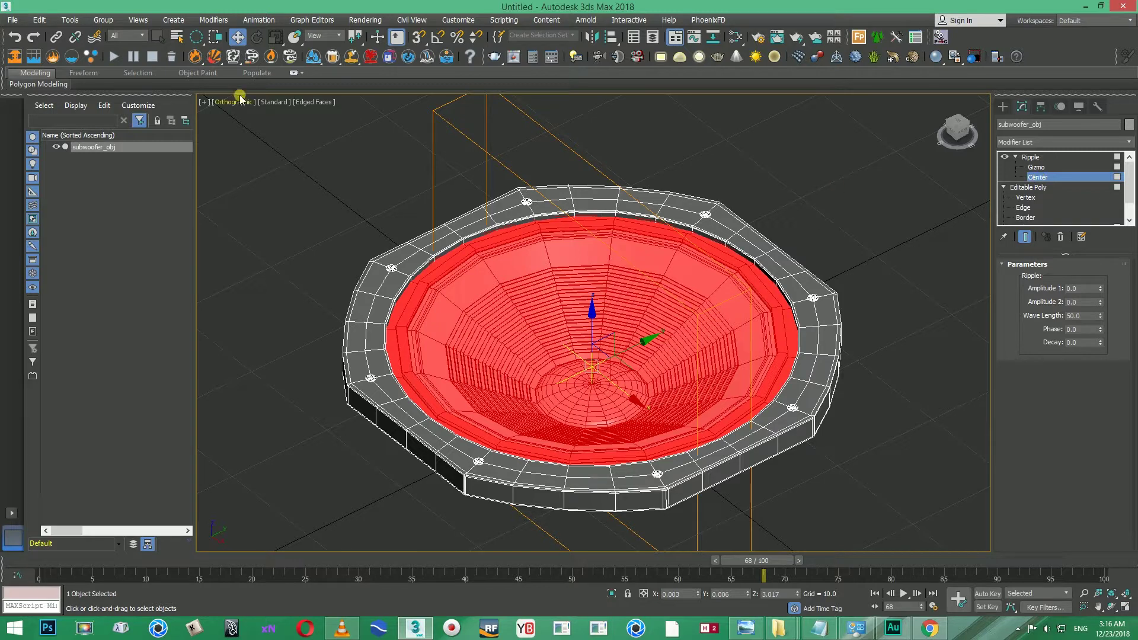
left_click(1047, 167)
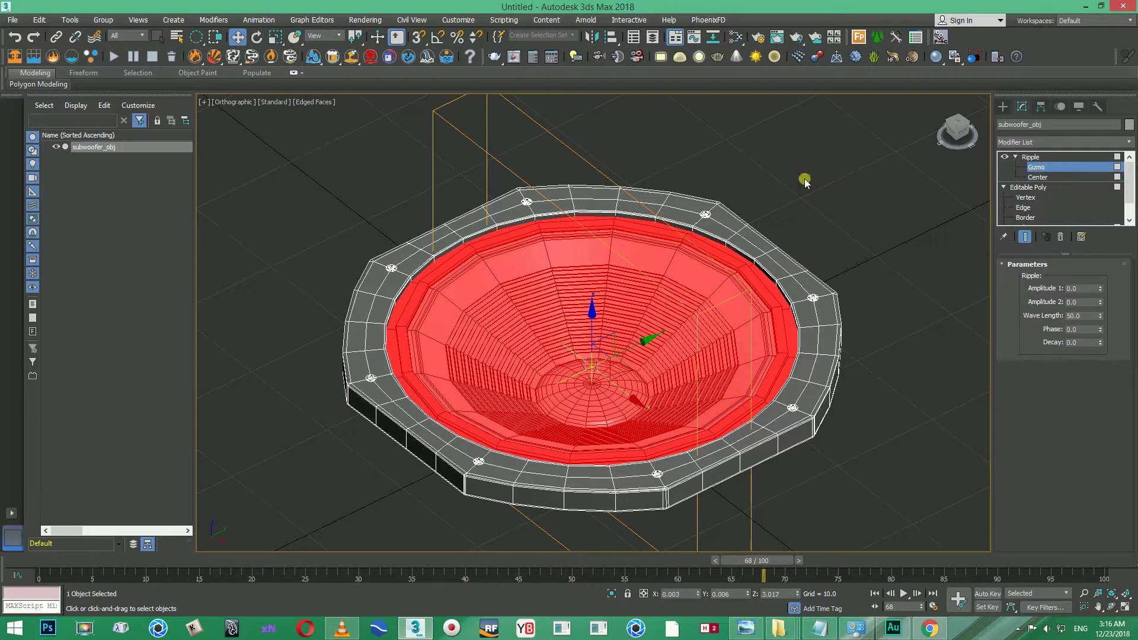
left_click(275, 38)
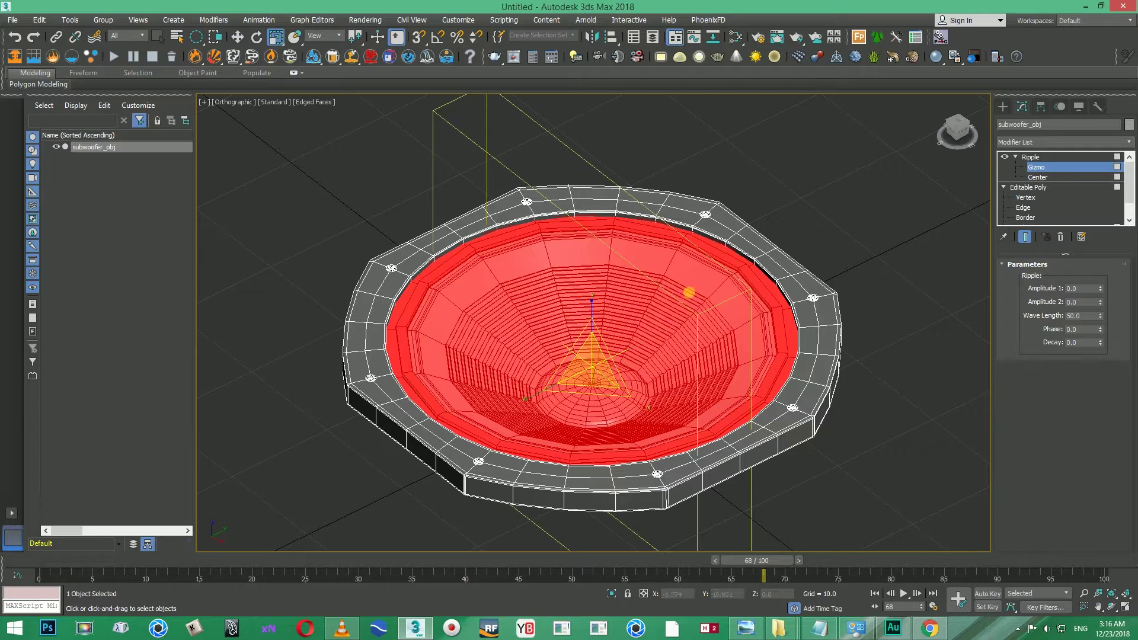
left_click_drag(531, 401, 372, 451)
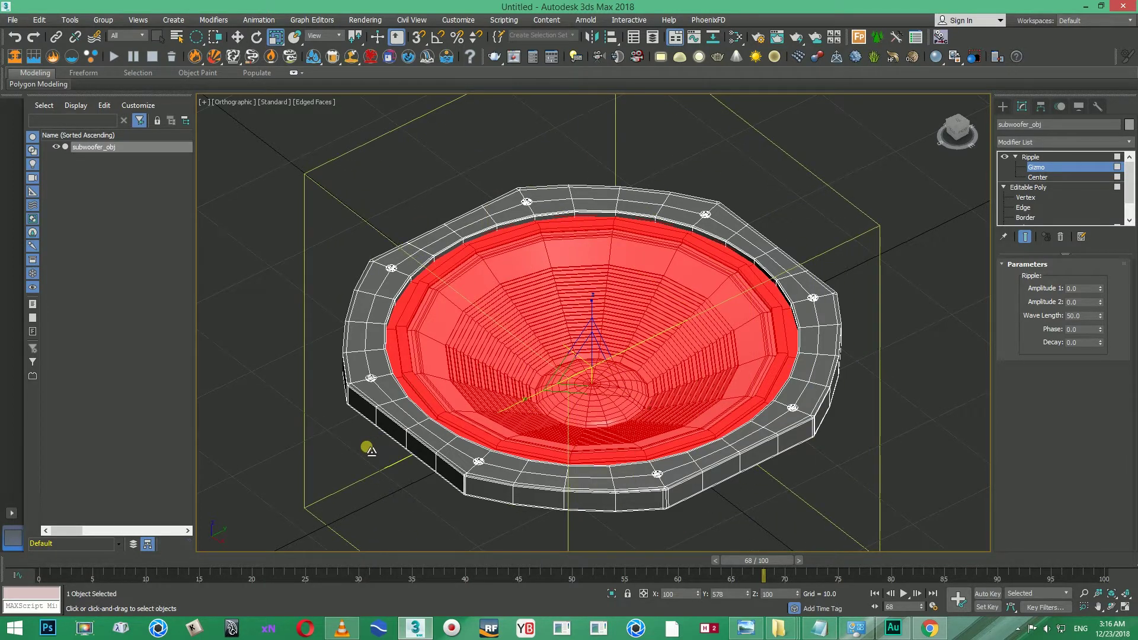
Step: Widen the Ripple gizmo horizontally in the Left view so it reaches just past the speaker's outer frame
middle_click_drag(371, 452, 367, 407)
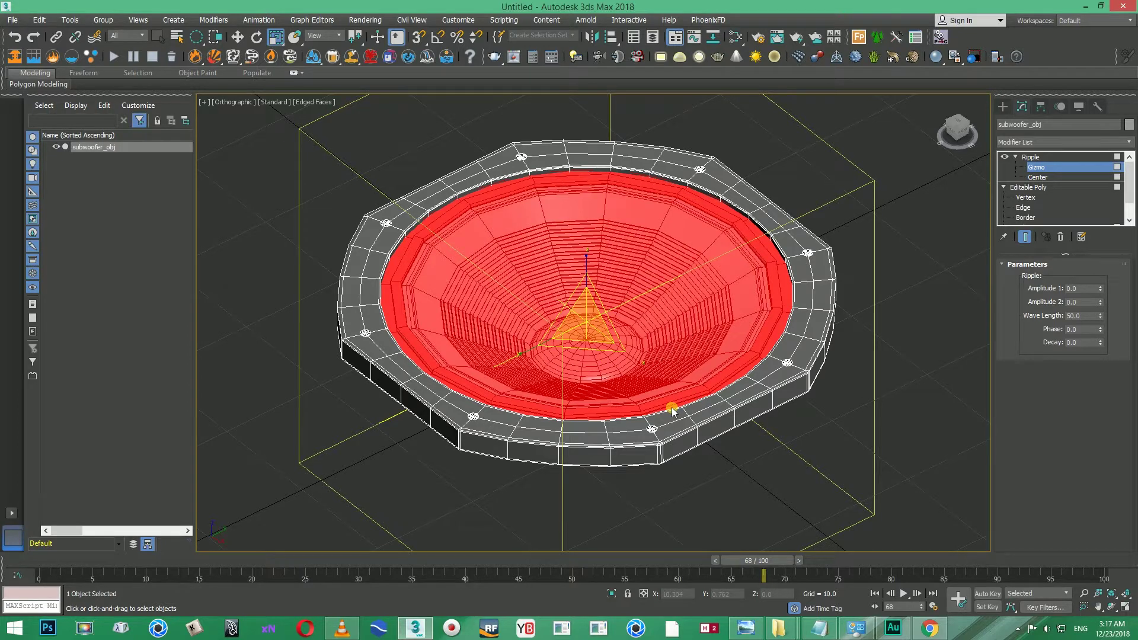
key("alt+w")
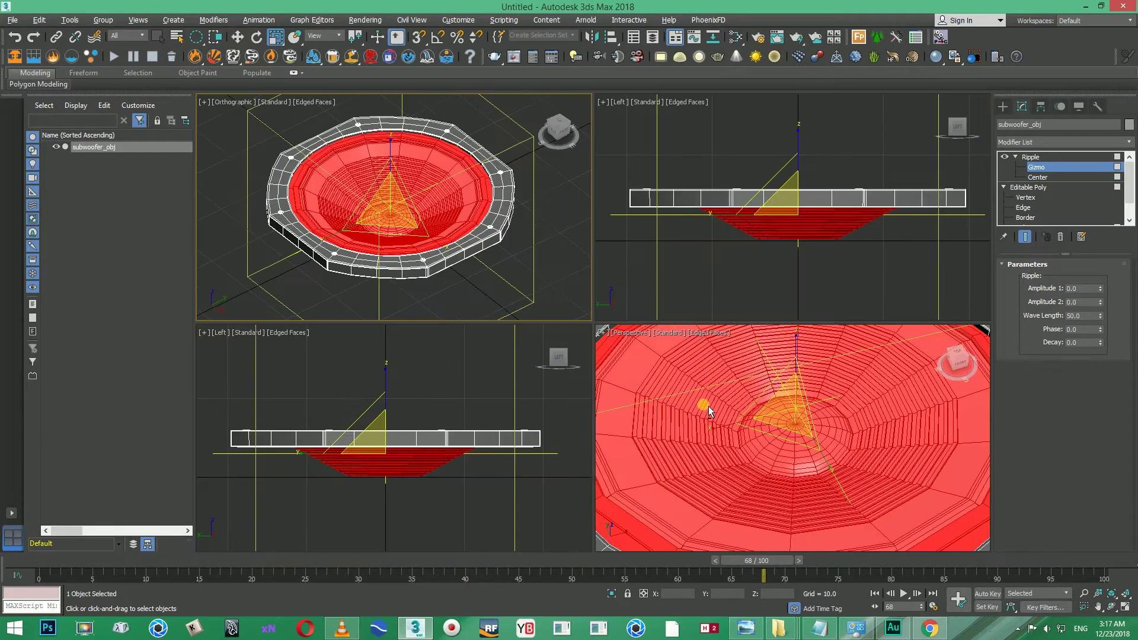
middle_click(749, 424)
key("alt+w")
scroll(741, 372, "down", 5)
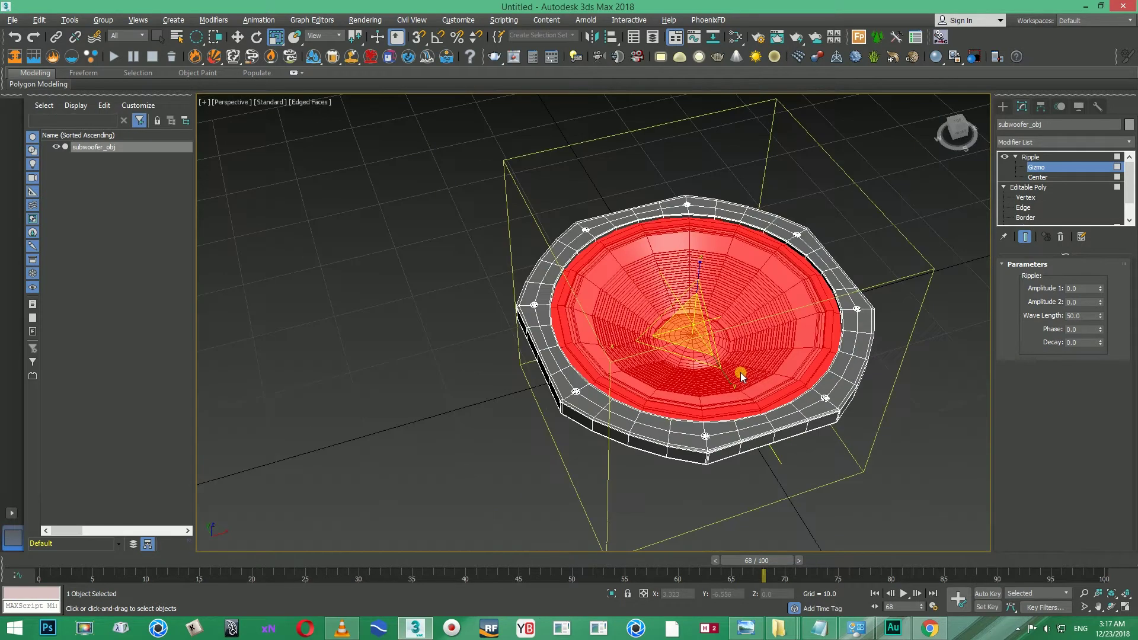
middle_click_drag(737, 374, 739, 402, "alt")
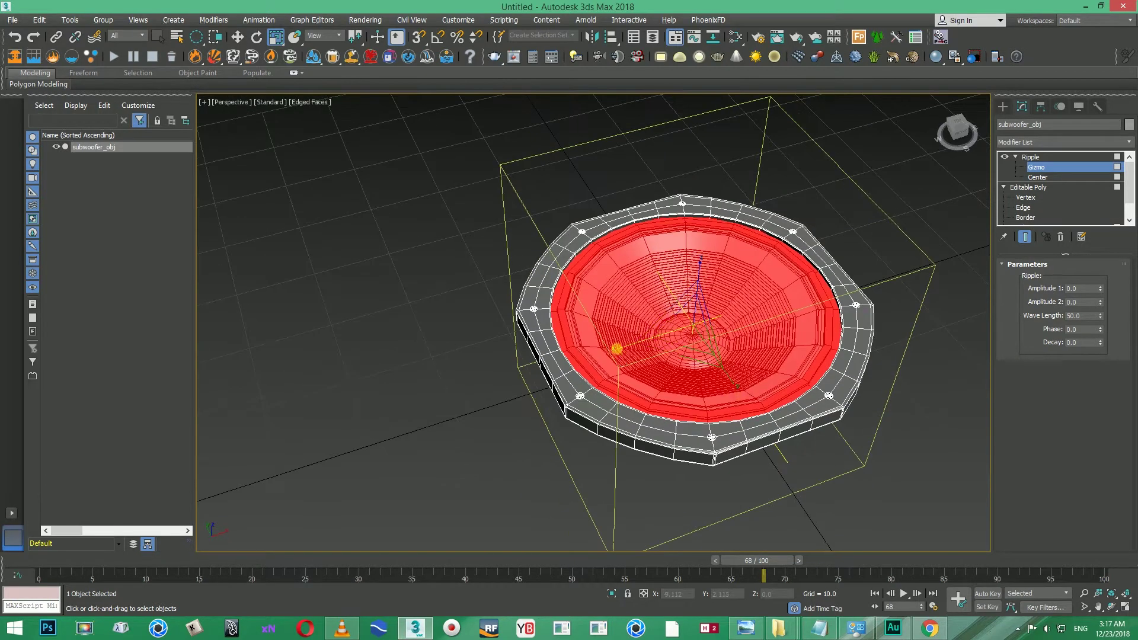
middle_click_drag(628, 353, 661, 340, "alt")
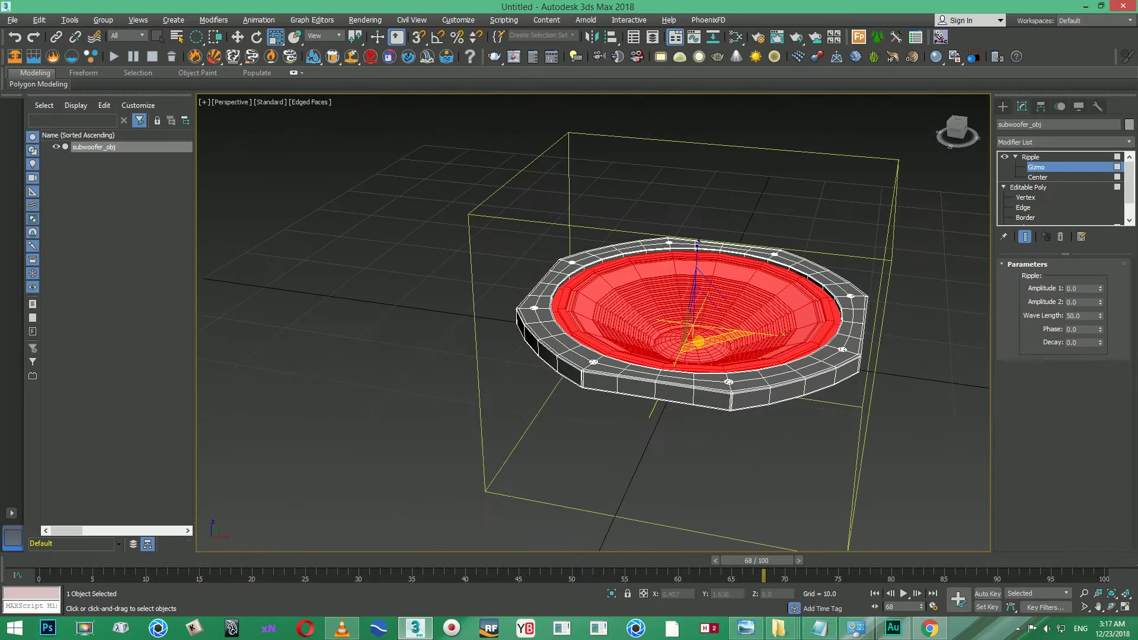
key("l")
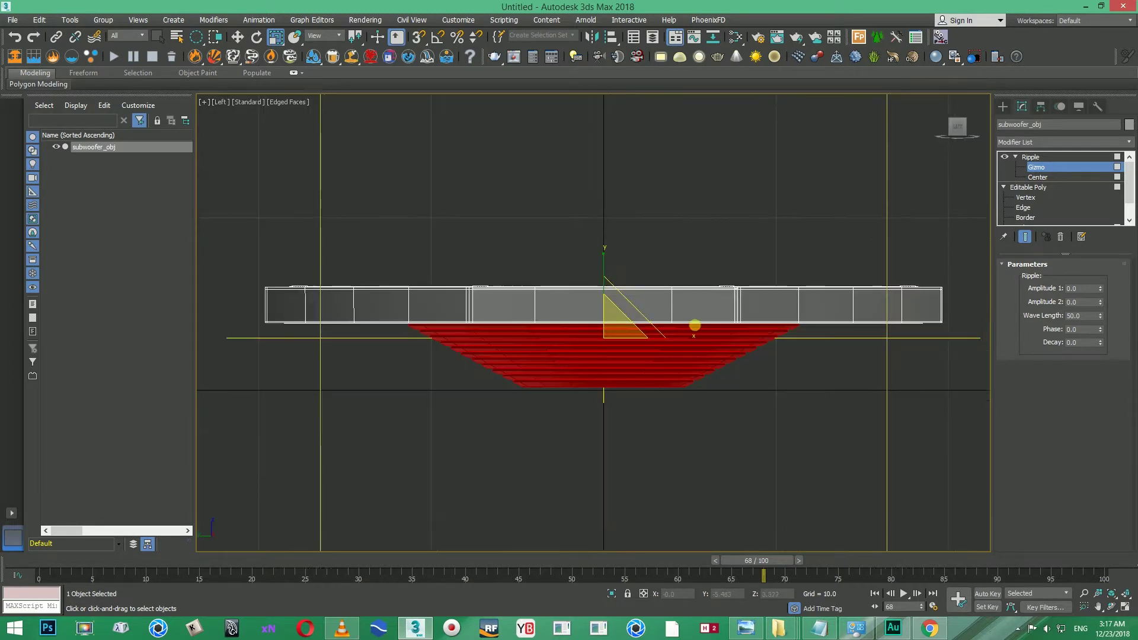
scroll(736, 351, "down", 2)
left_click_drag(735, 352, 742, 352)
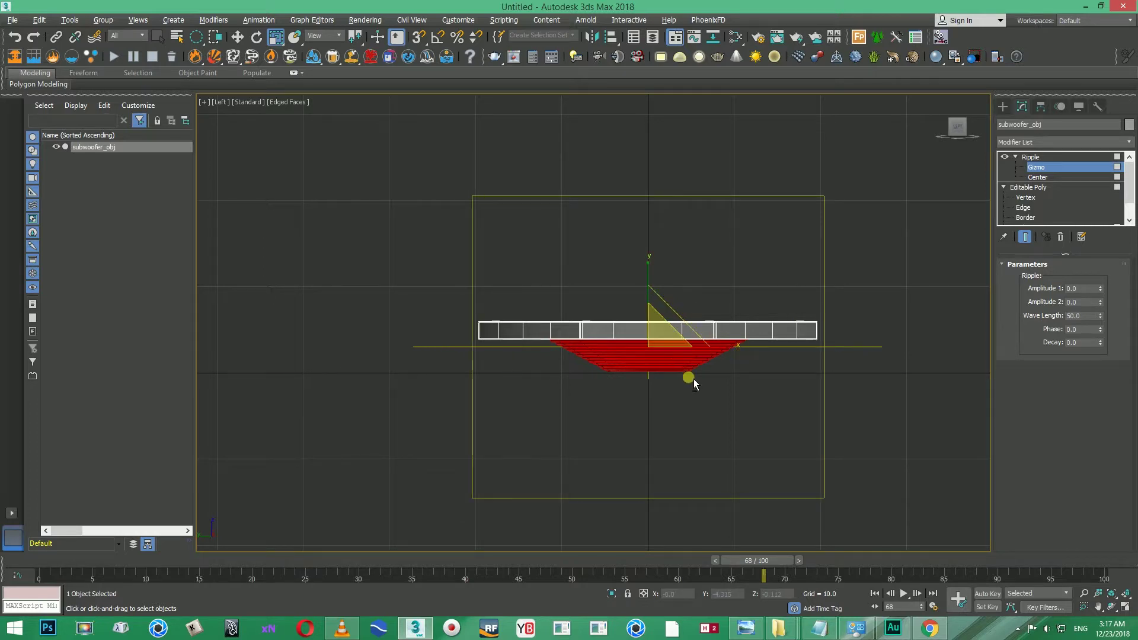
Step: Check the enlarged gizmo around the speaker from several angles and return to the Ripple modifier's top level
middle_click_drag(691, 379, 775, 408, "alt")
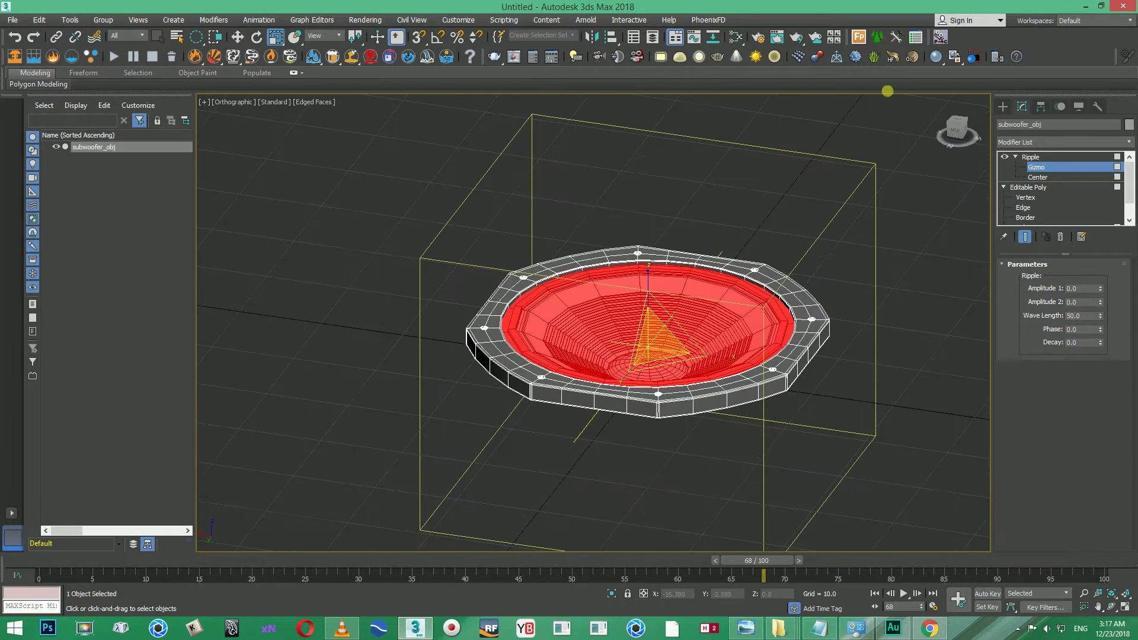
left_click(958, 148)
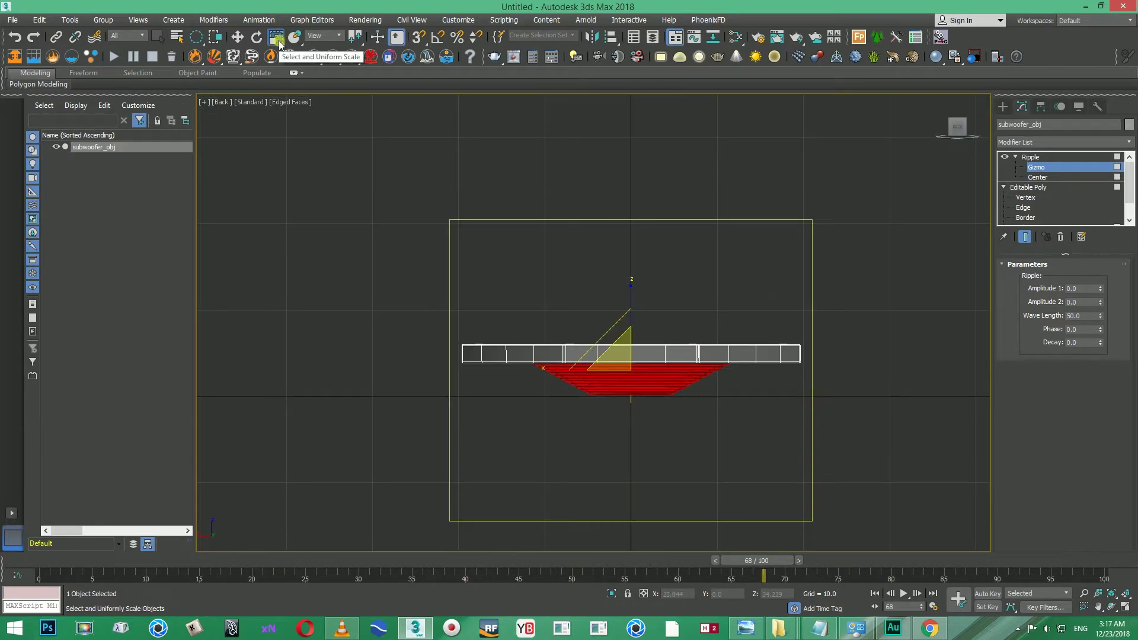
left_click(237, 36)
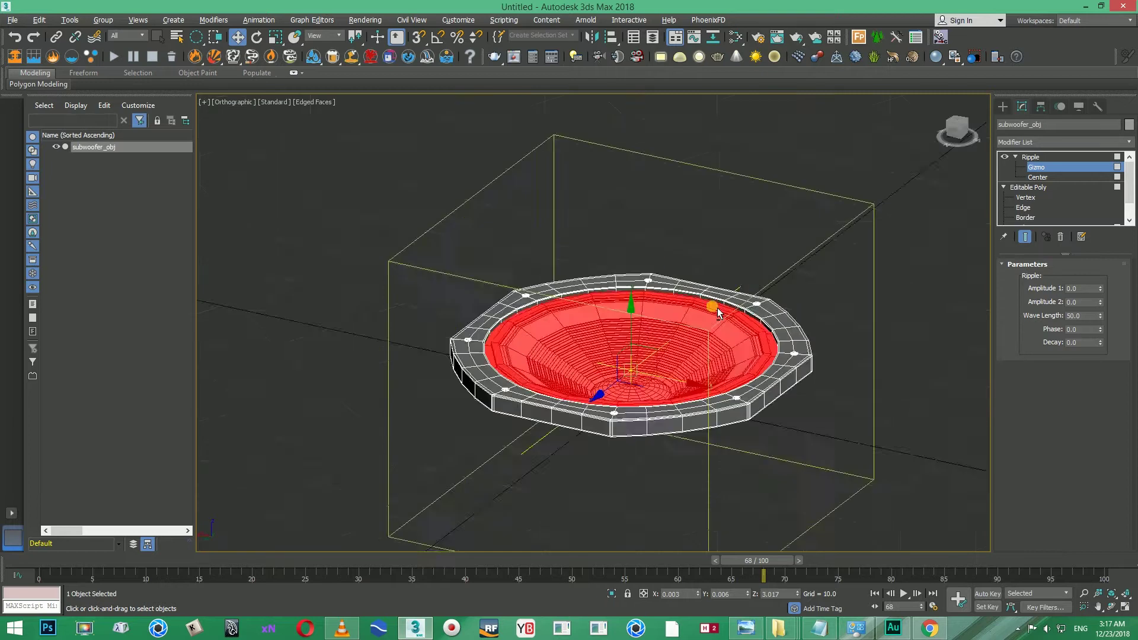
key("shift+z")
scroll(877, 281, "down", 3)
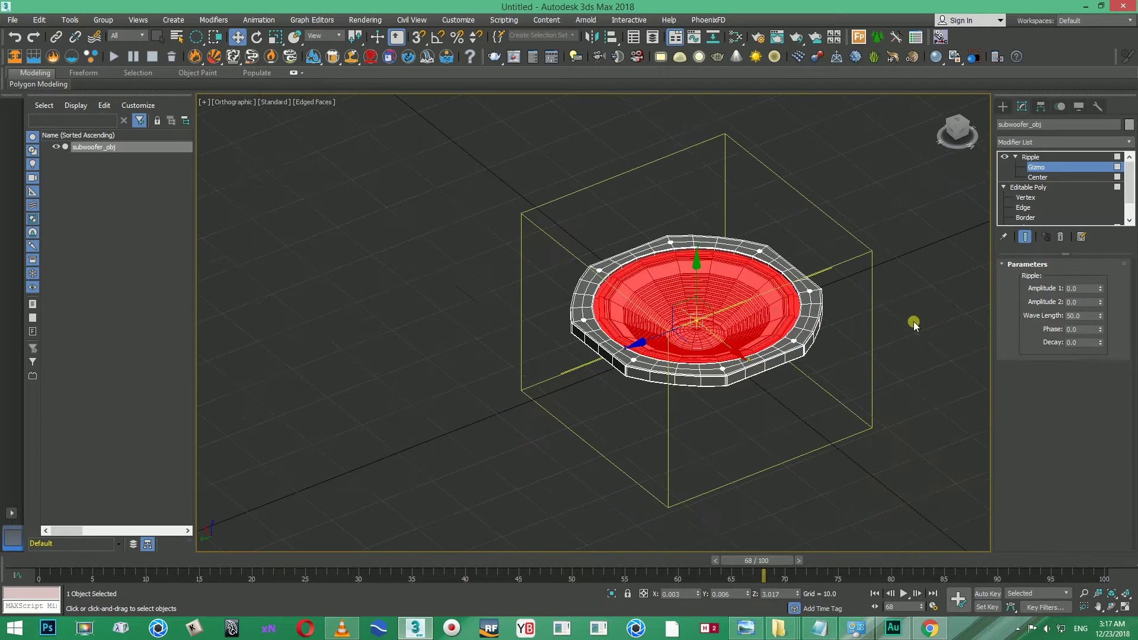
scroll(860, 284, "up", 3)
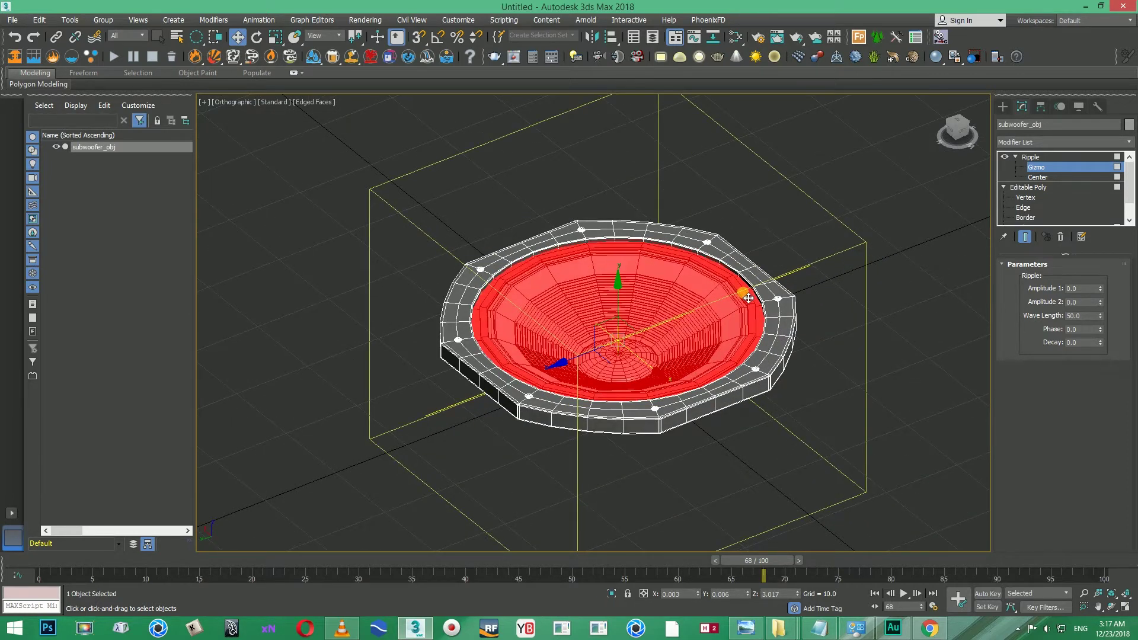
scroll(749, 298, "up", 2)
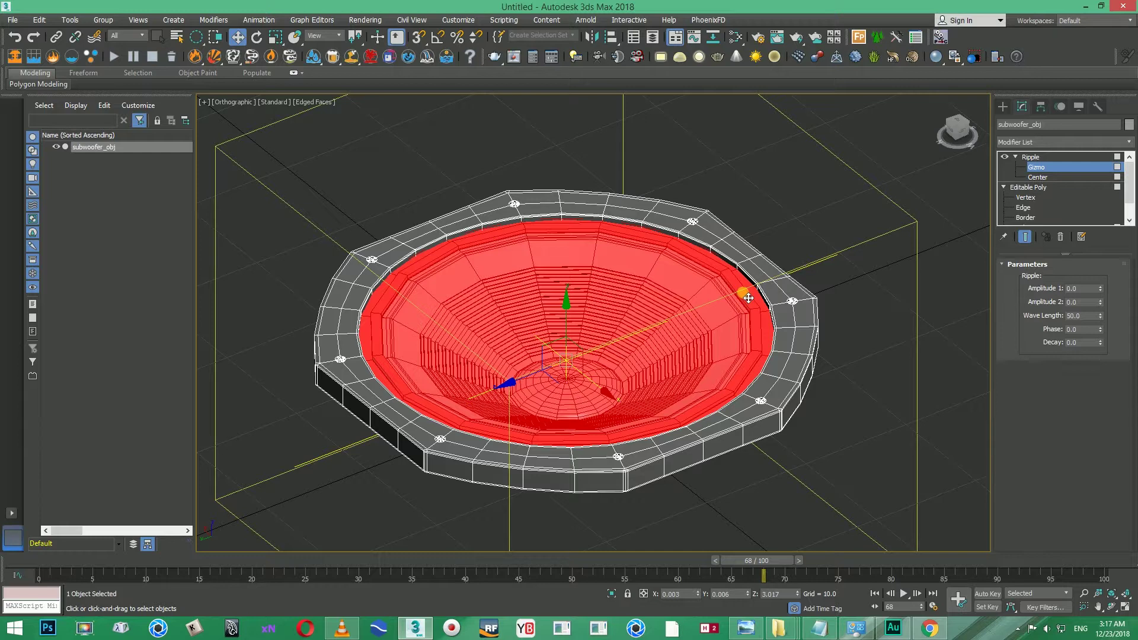
left_click(1031, 157)
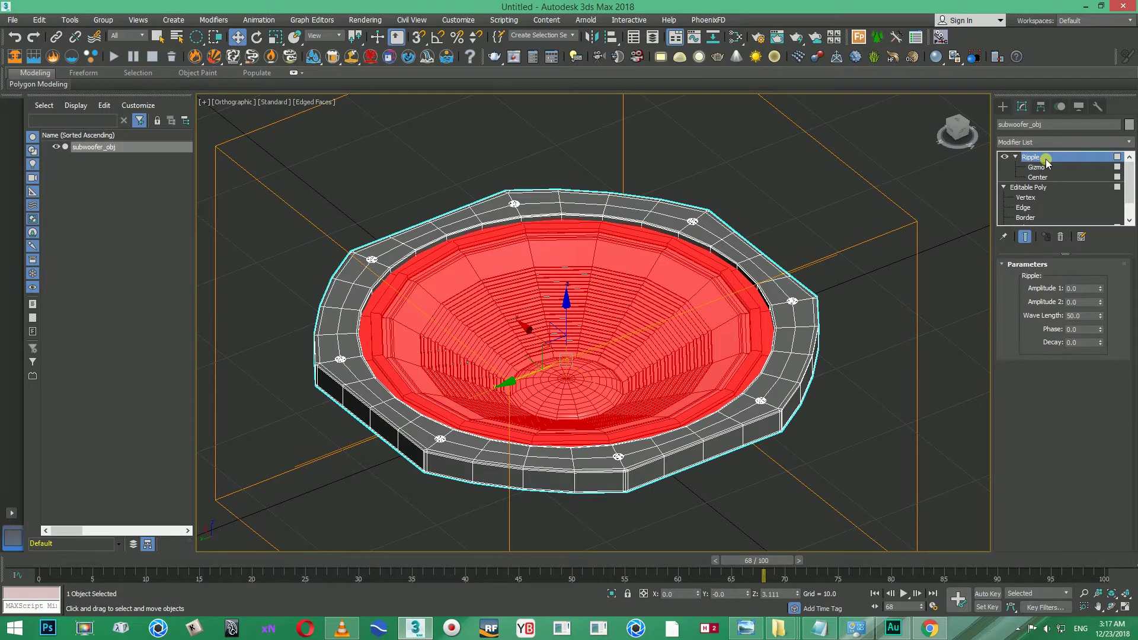
Step: Open the Track View Dope Sheet and bring up the ProSound settings for its Sound track
left_click(320, 21)
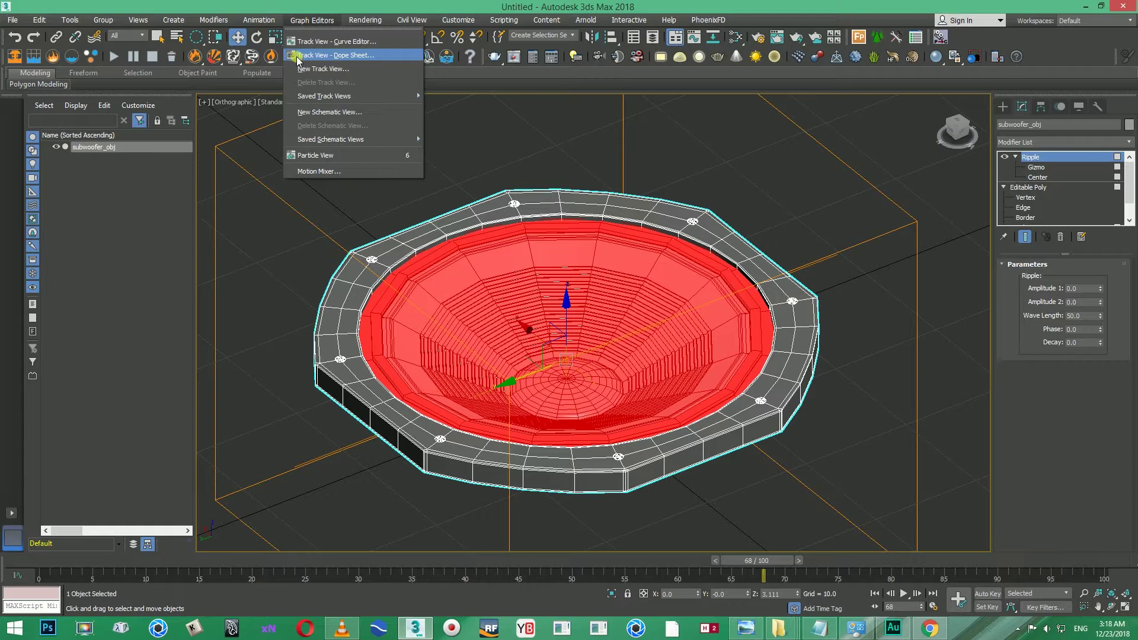
left_click(342, 55)
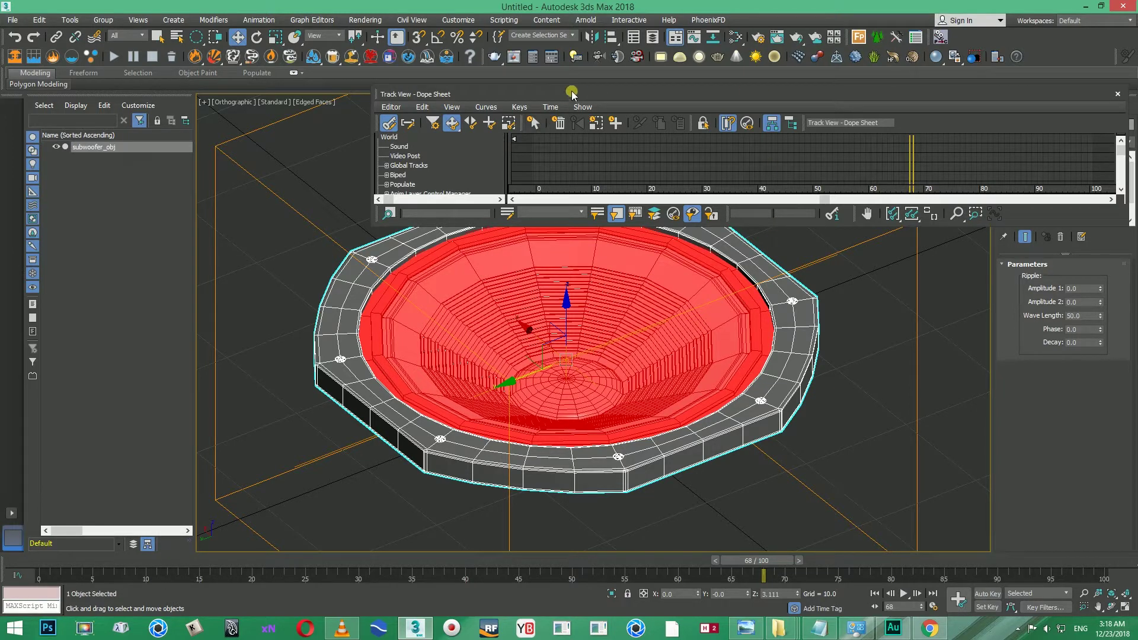
left_click_drag(572, 93, 553, 116)
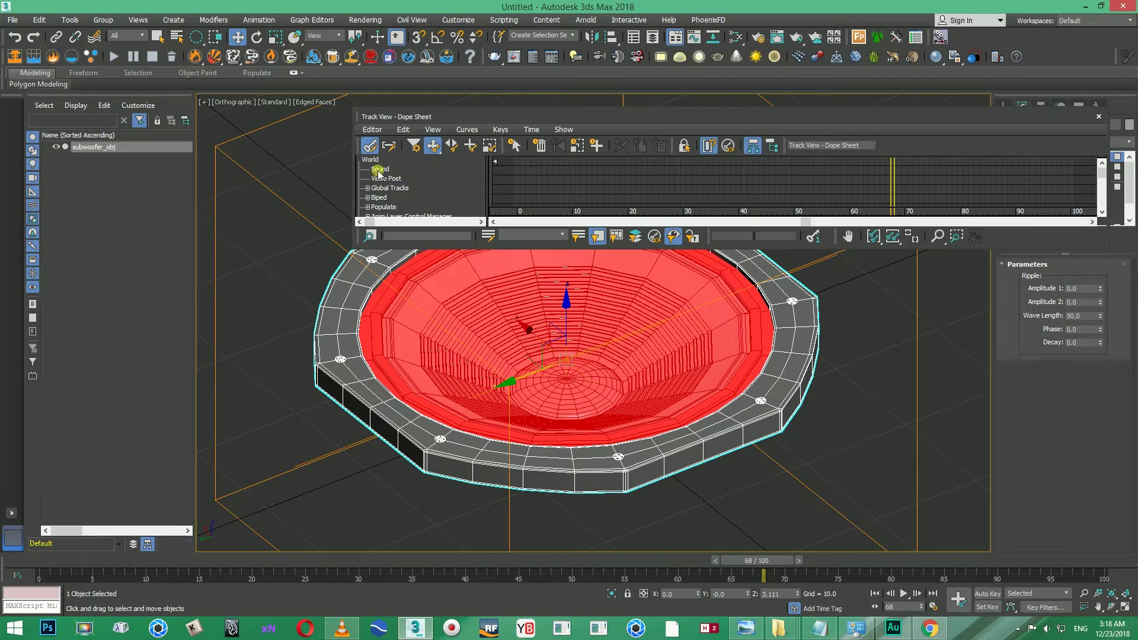
left_click(398, 169)
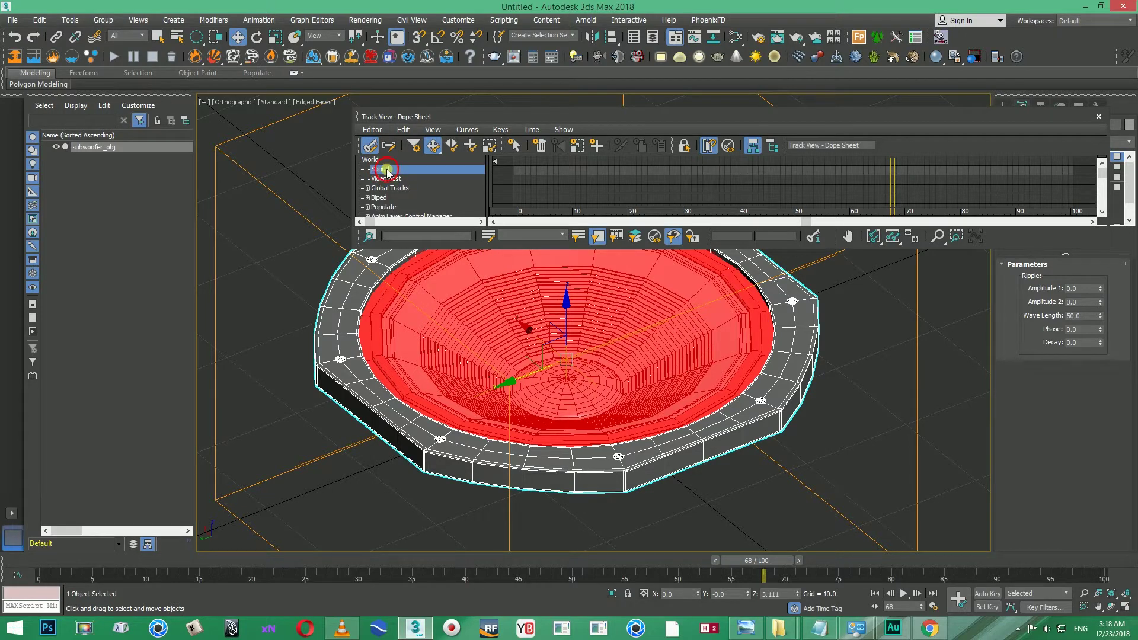
double_click(386, 170)
left_click_drag(255, 12, 753, 145)
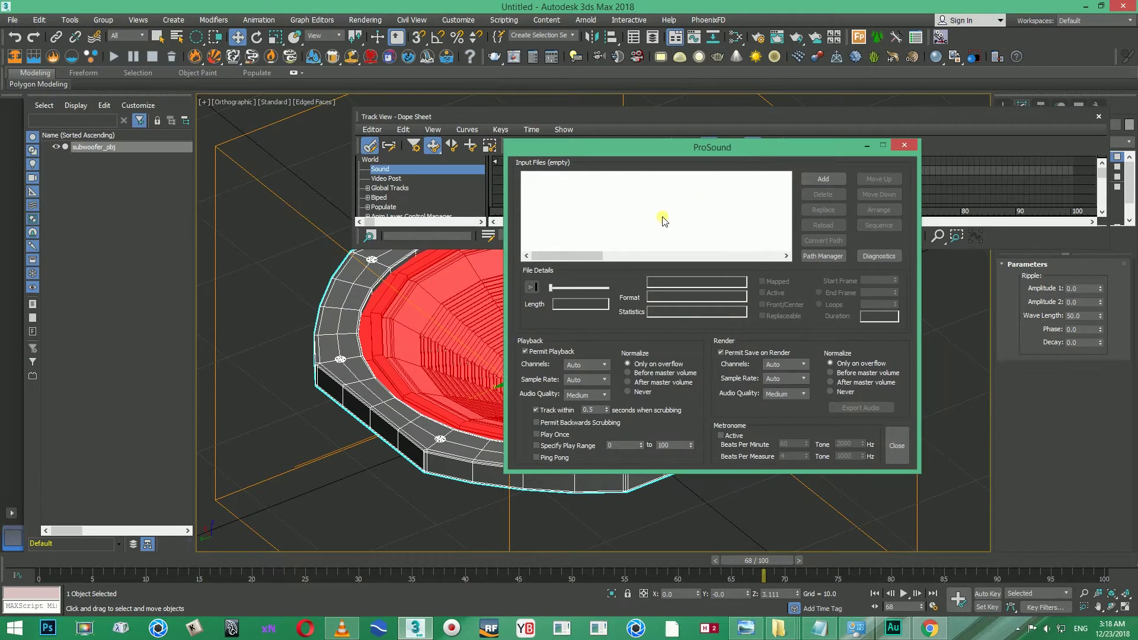
Step: Add the audio file wwww.wav from New folder (6) on the Desktop to the ProSound input files
left_click(823, 180)
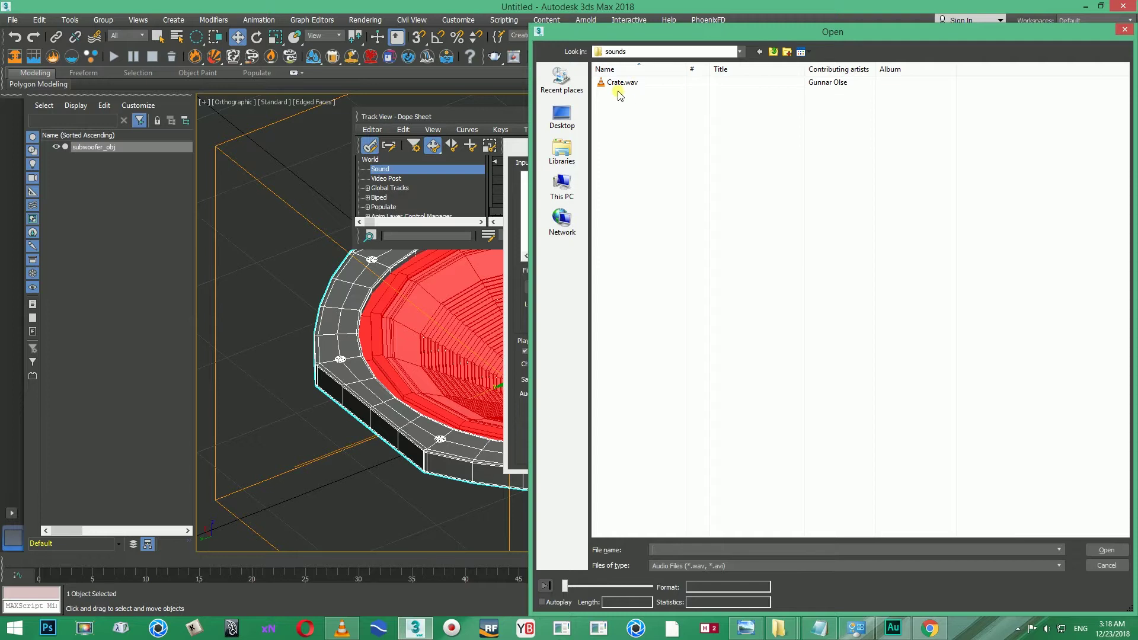
left_click(562, 116)
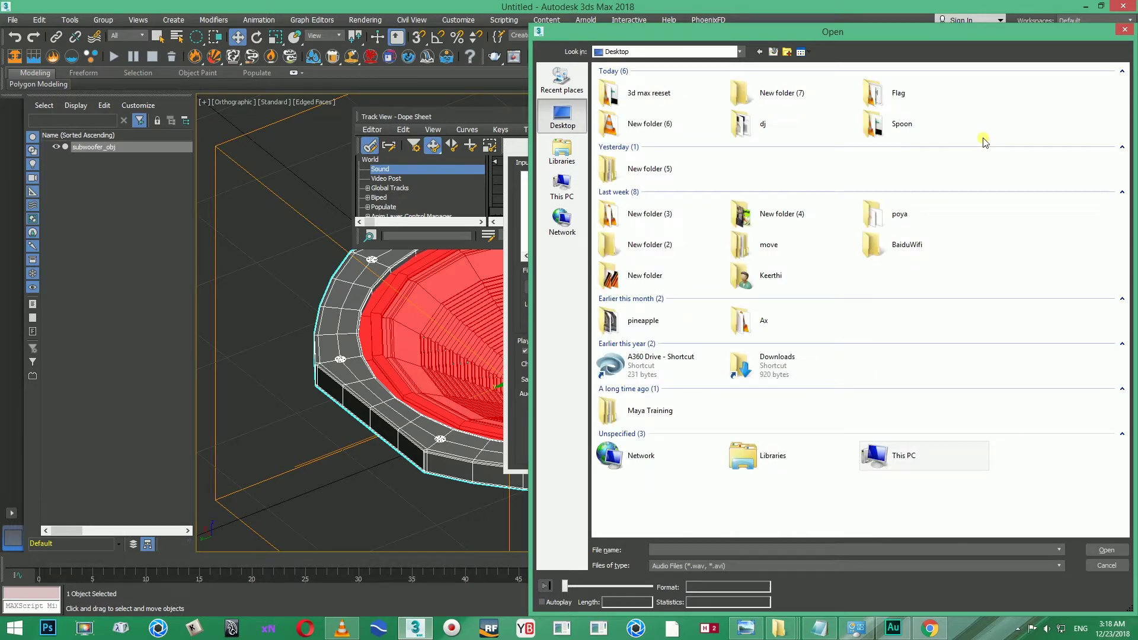
double_click(652, 121)
left_click(624, 83)
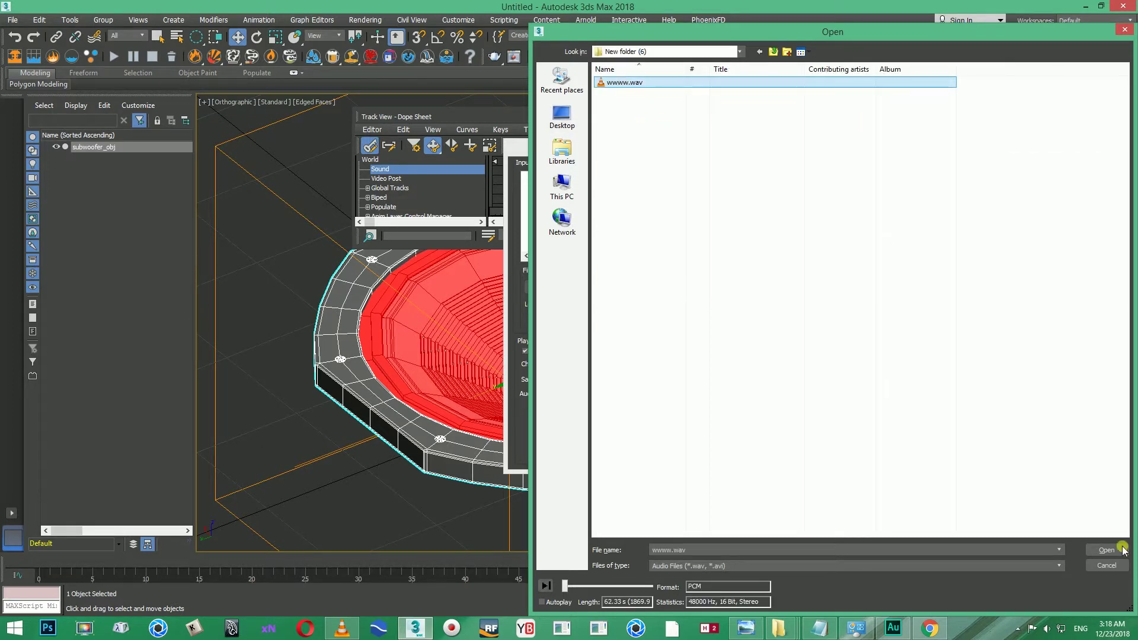
left_click(1103, 550)
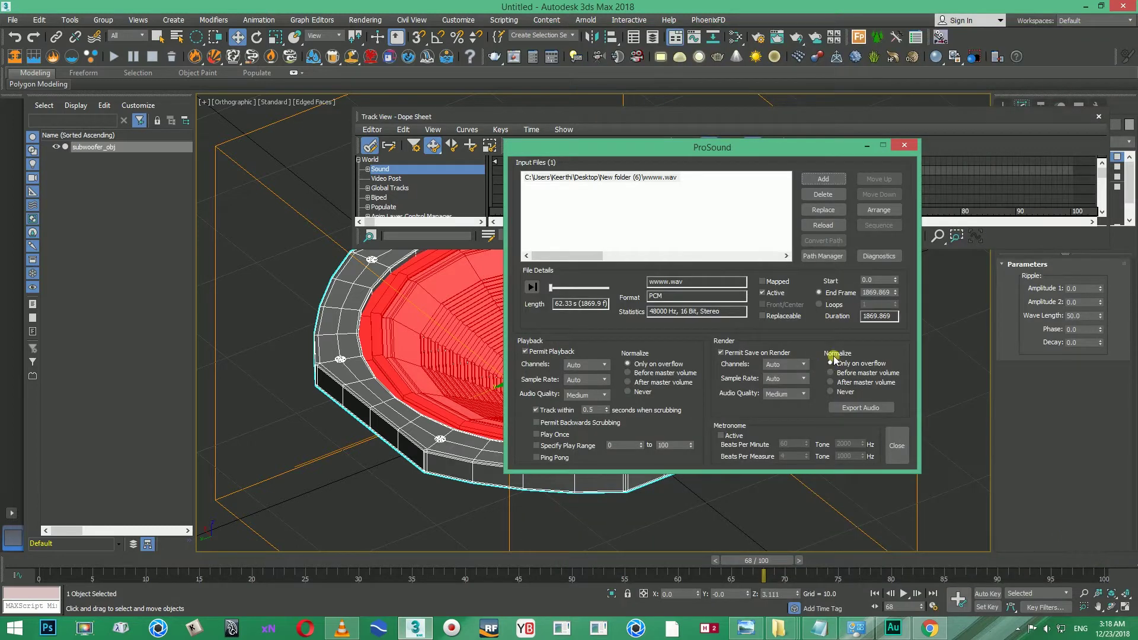
Step: Preview the added audio file, close the ProSound settings and return to the Dope Sheet
left_click(531, 286)
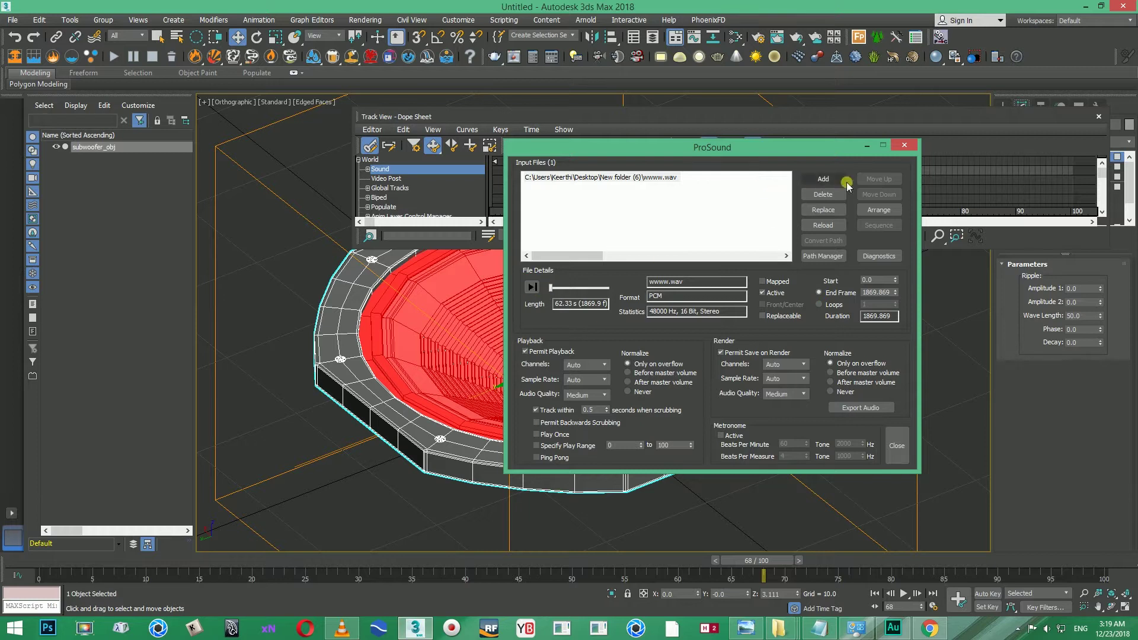
left_click(896, 447)
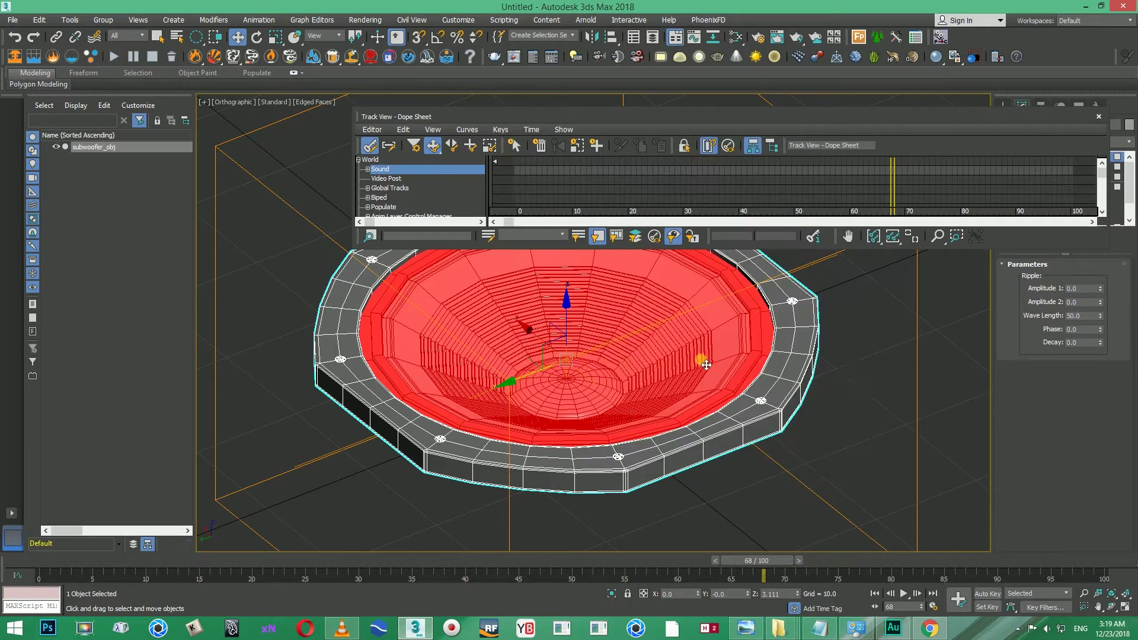
scroll(1105, 172, "up", 3)
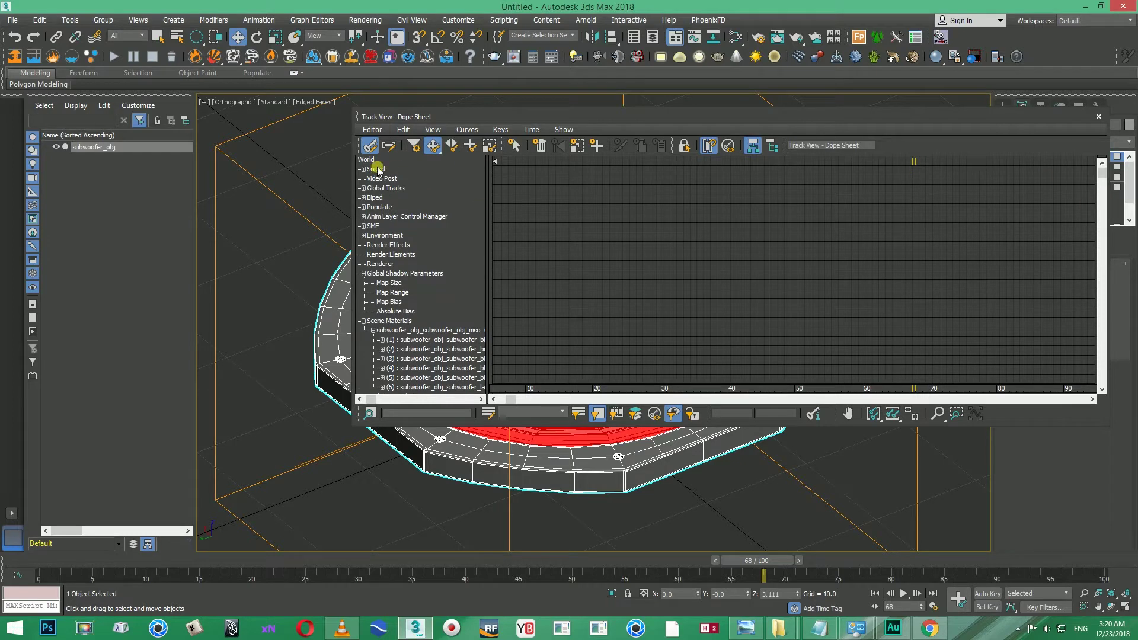
Step: Expand the Sound track and wwww.wav in the Dope Sheet to examine the waveform, and move the current time to frame 24
left_click(365, 169)
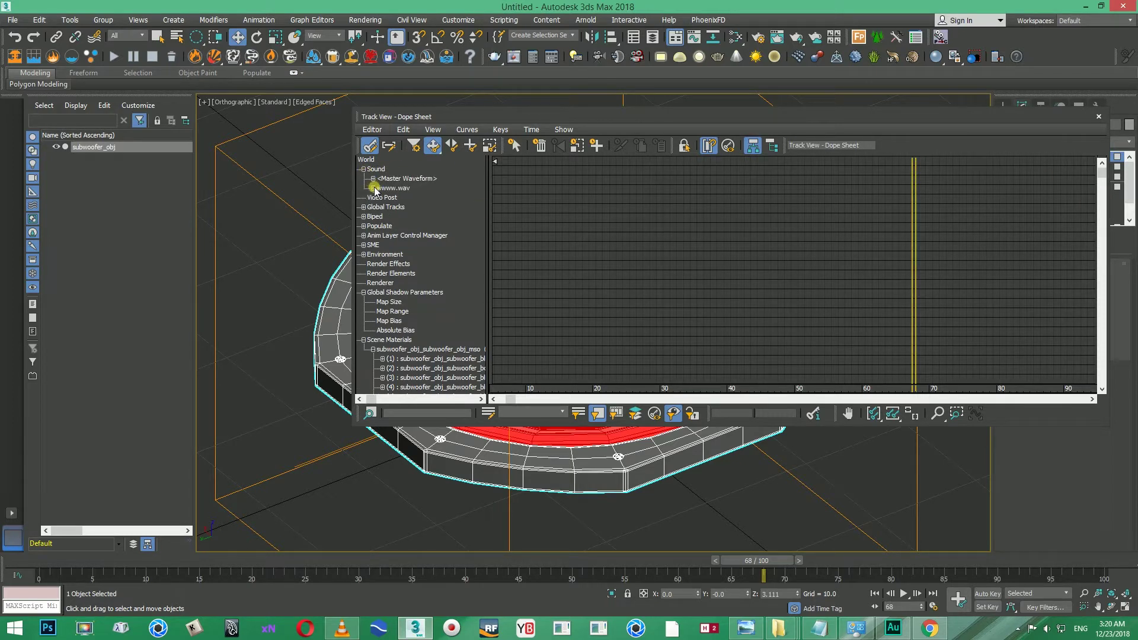
left_click(373, 188)
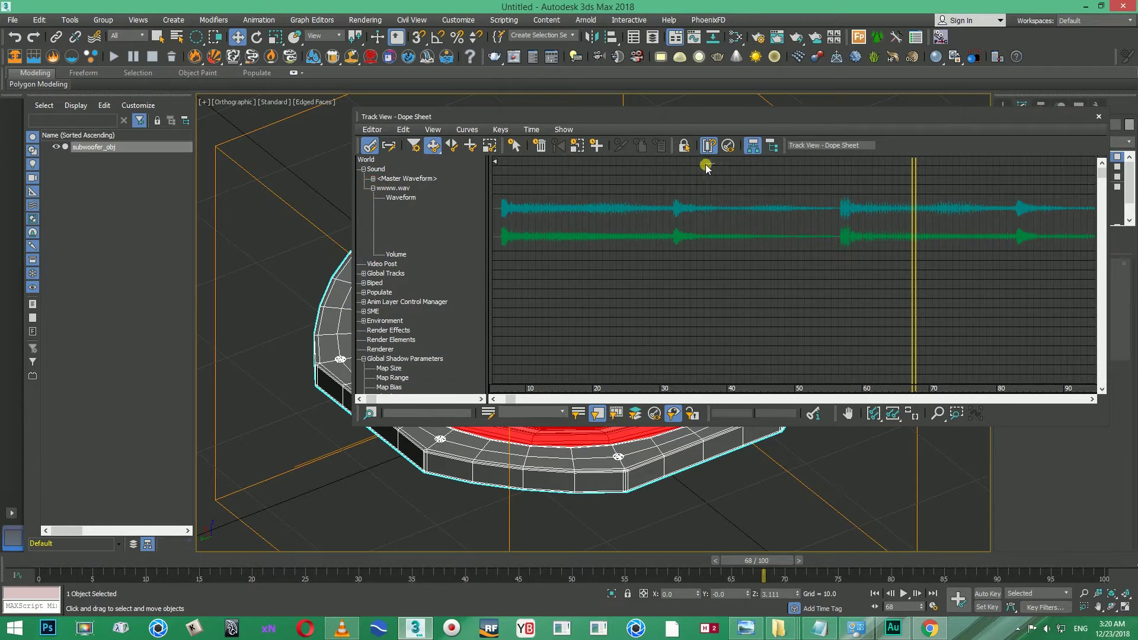
left_click_drag(917, 186, 625, 226)
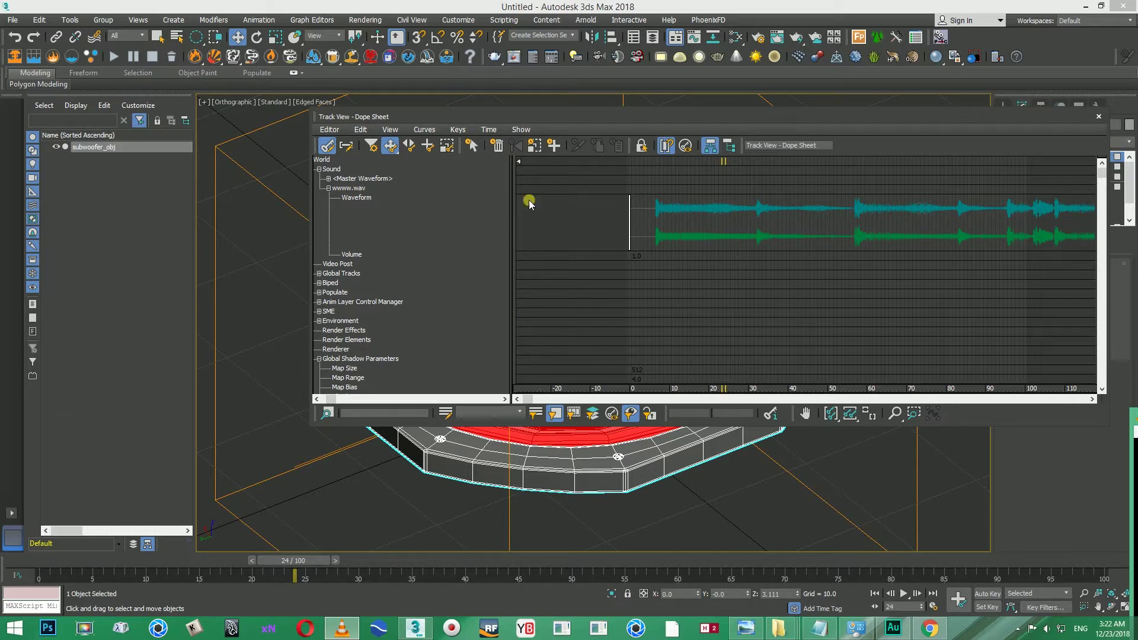
Step: Expand subwoofer_obj and its Modified Object tracks, select the Ripple track, and move the Dope Sheet clear of the modifier parameters
left_click_drag(1102, 177, 1100, 333)
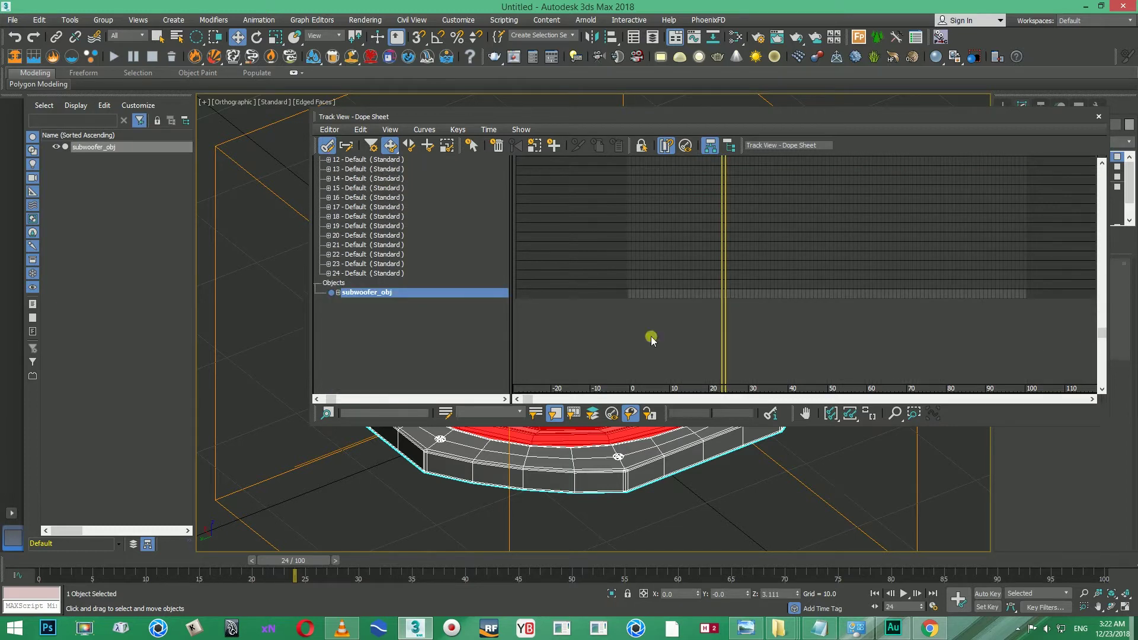
left_click(330, 284)
left_click(359, 292)
left_click(338, 293)
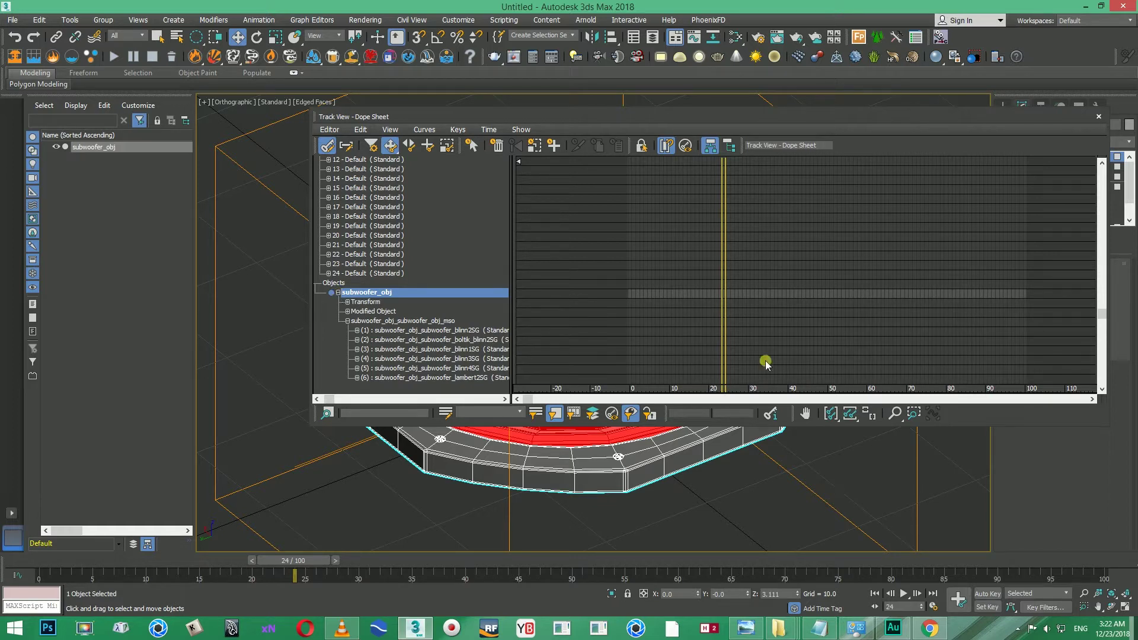
left_click(349, 312)
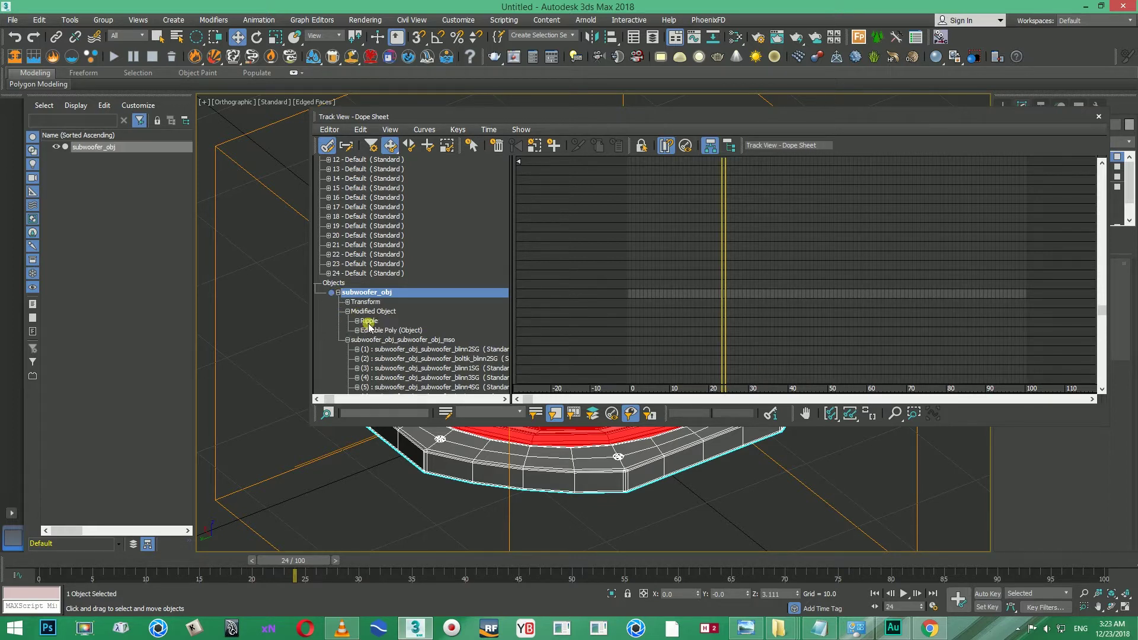
left_click(369, 321)
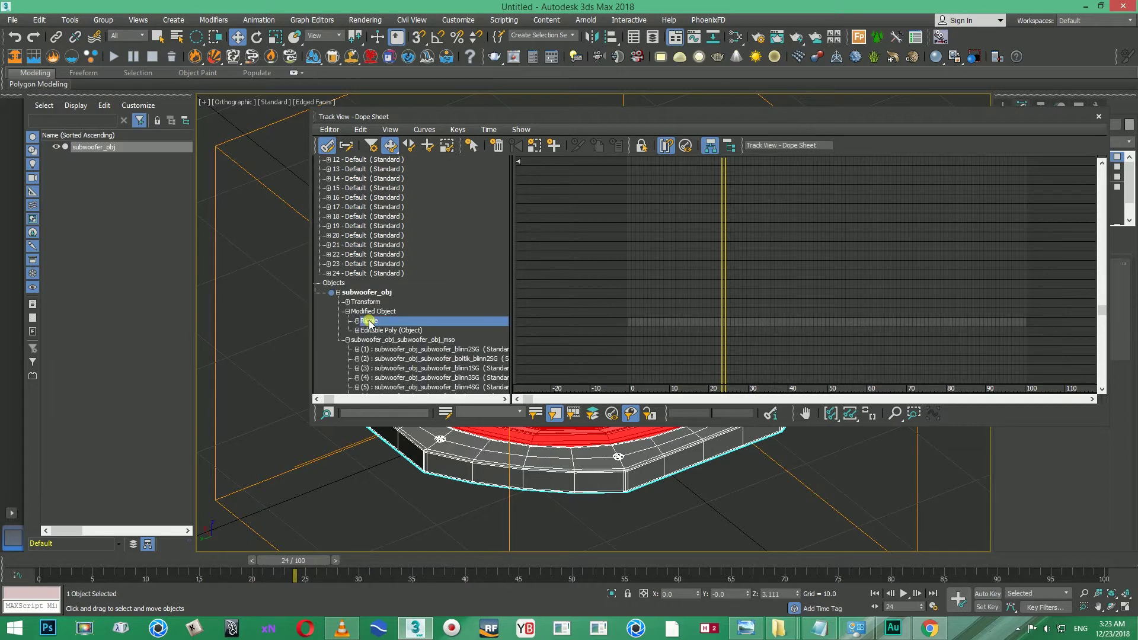
left_click_drag(951, 120, 789, 123)
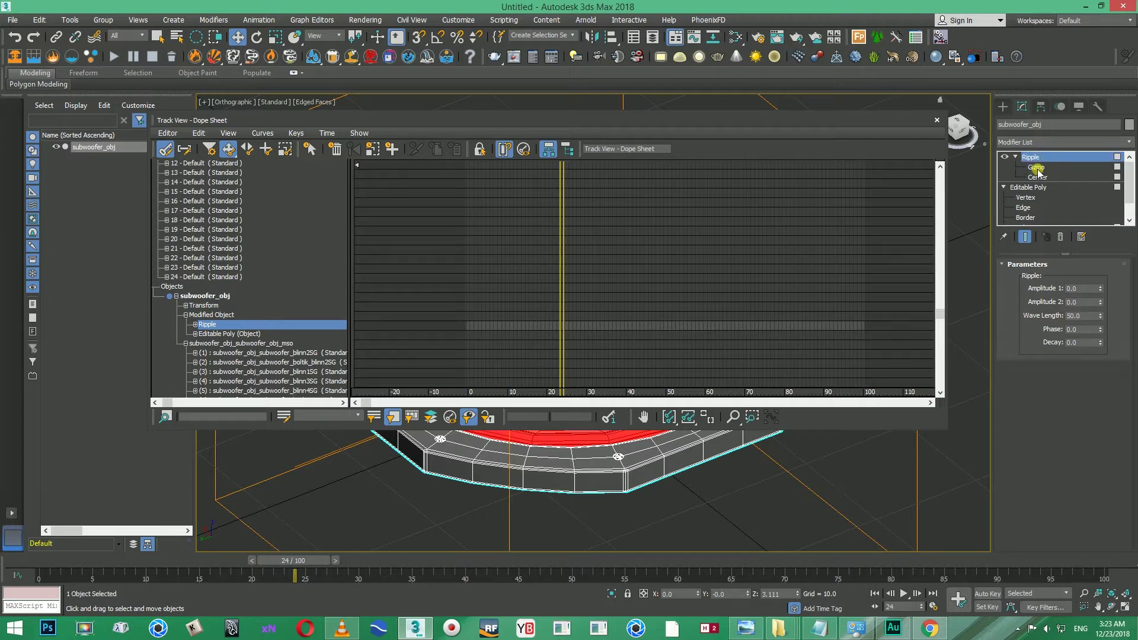
Step: Assign an AudioFloat controller to the Ripple modifier's Phase track
left_click(195, 325)
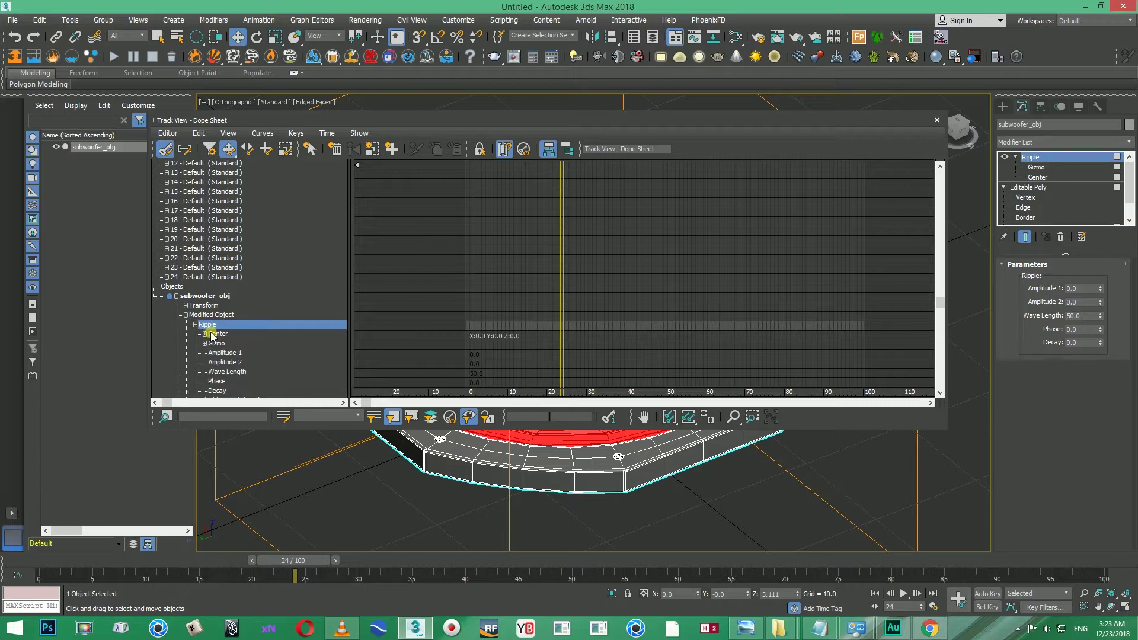
scroll(217, 376, "down", 1)
left_click(217, 372)
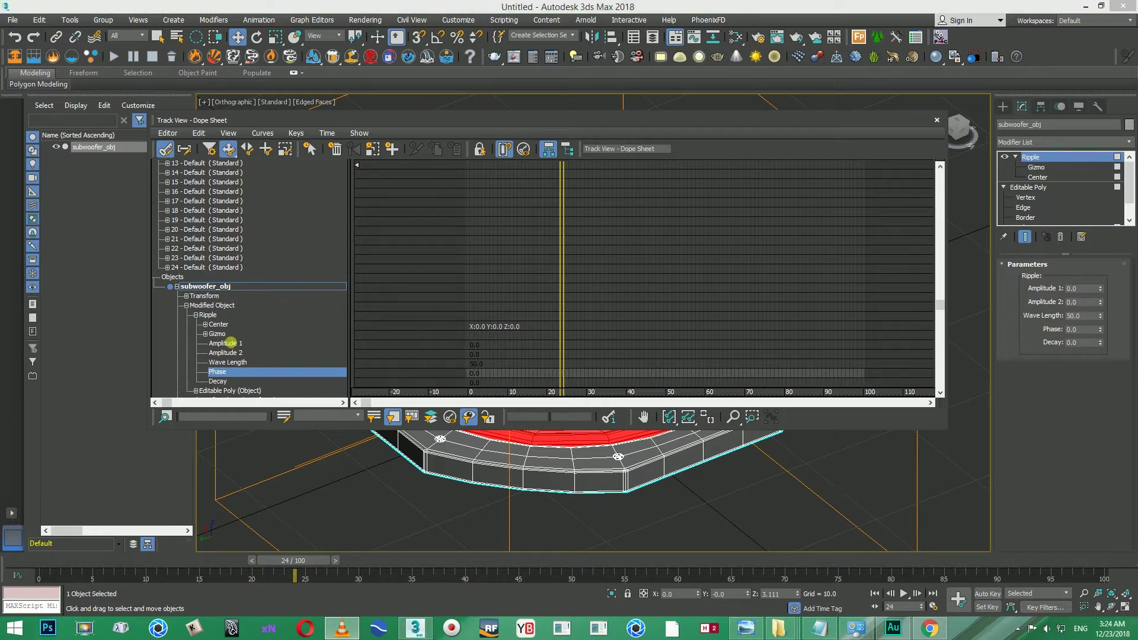
left_click(200, 134)
mouse_move(285, 203)
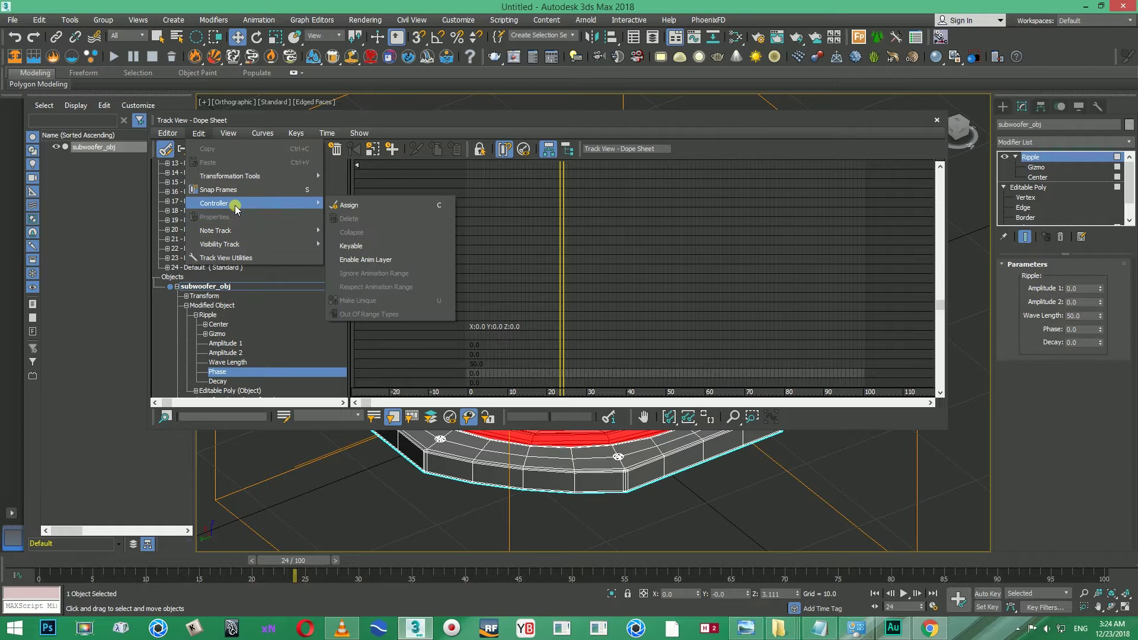
left_click(379, 208)
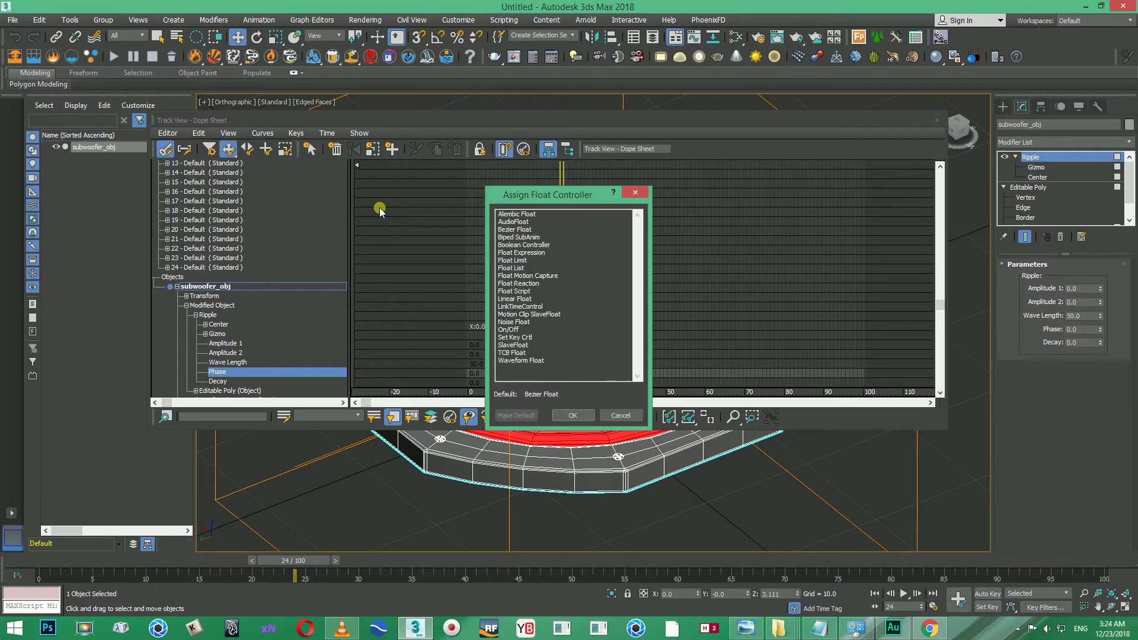
left_click(511, 223)
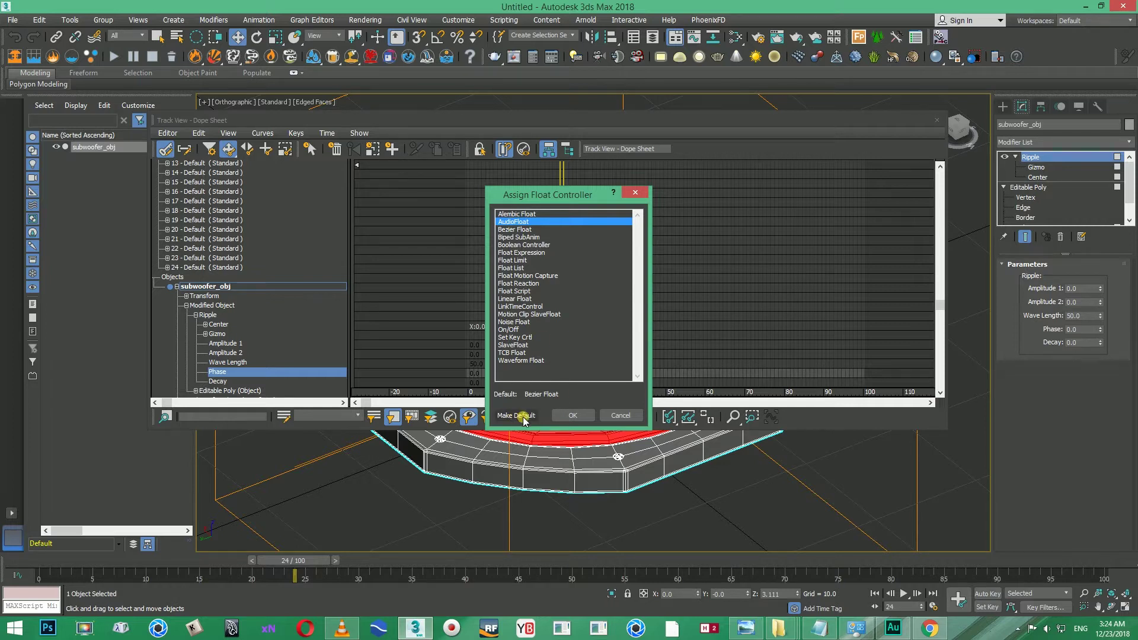
left_click(572, 415)
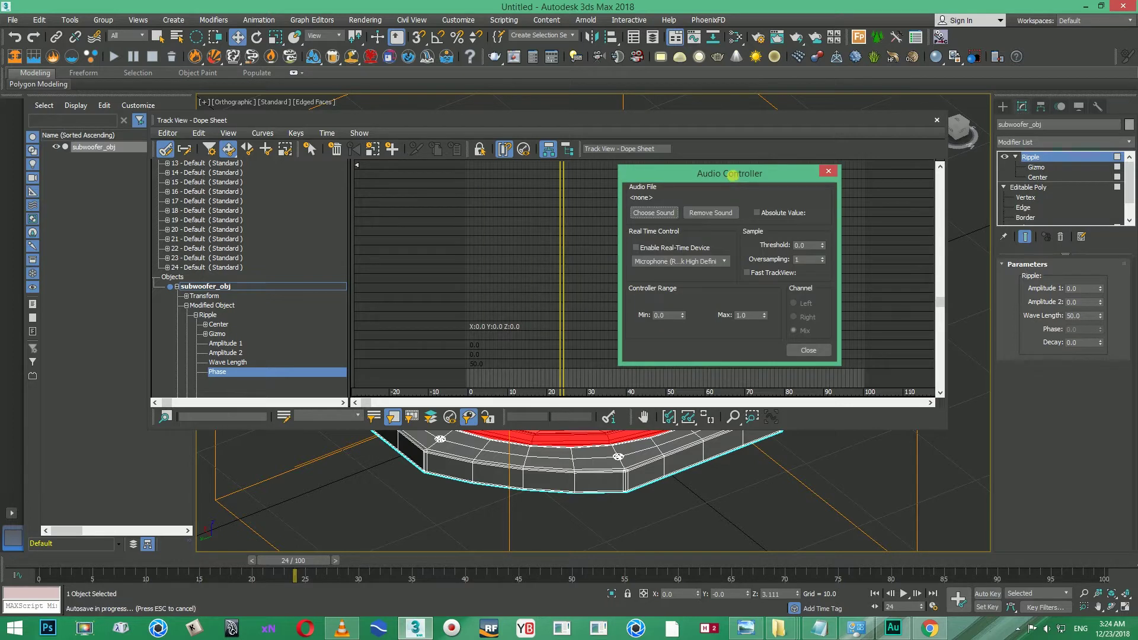
Step: Load wwww.wav from New folder (6) on the Desktop as the Phase controller's sound
left_click(656, 212)
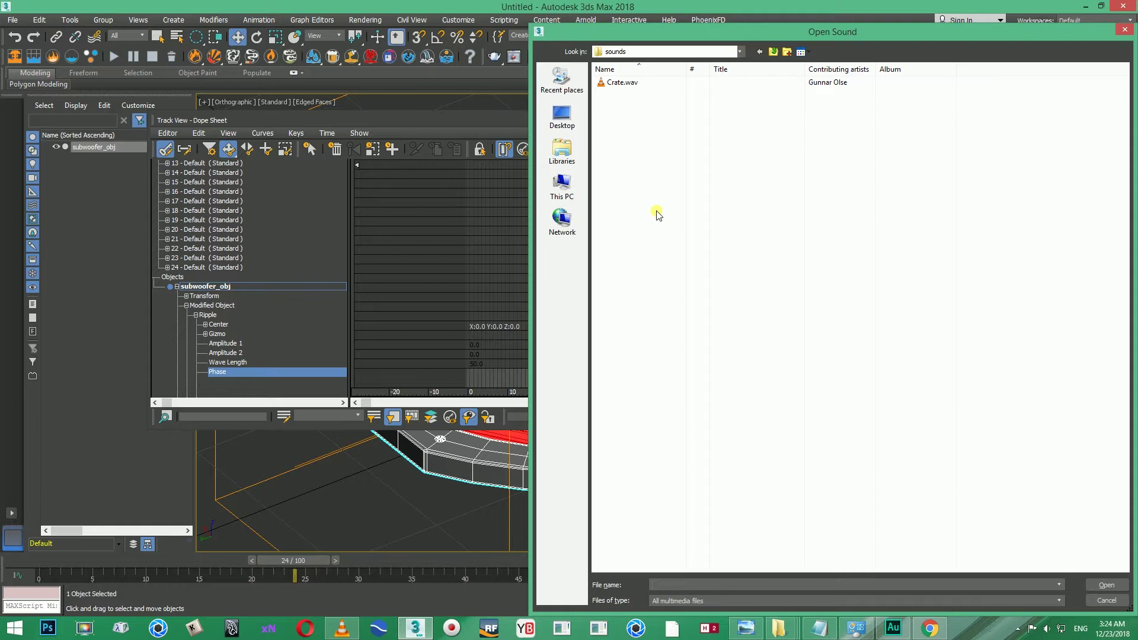
left_click(561, 184)
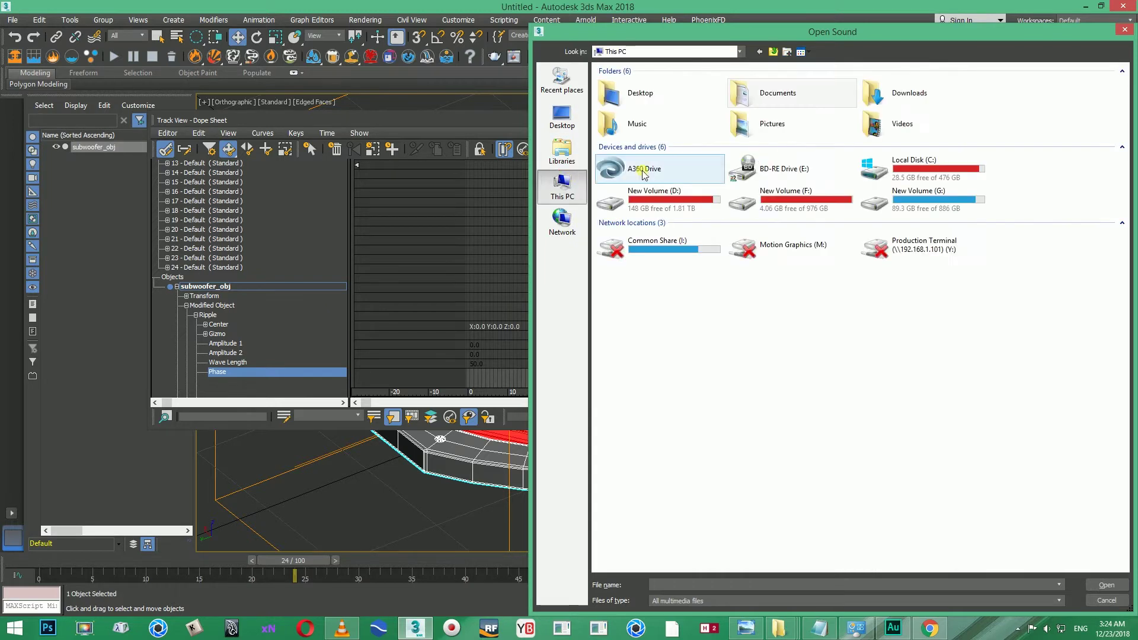
double_click(646, 95)
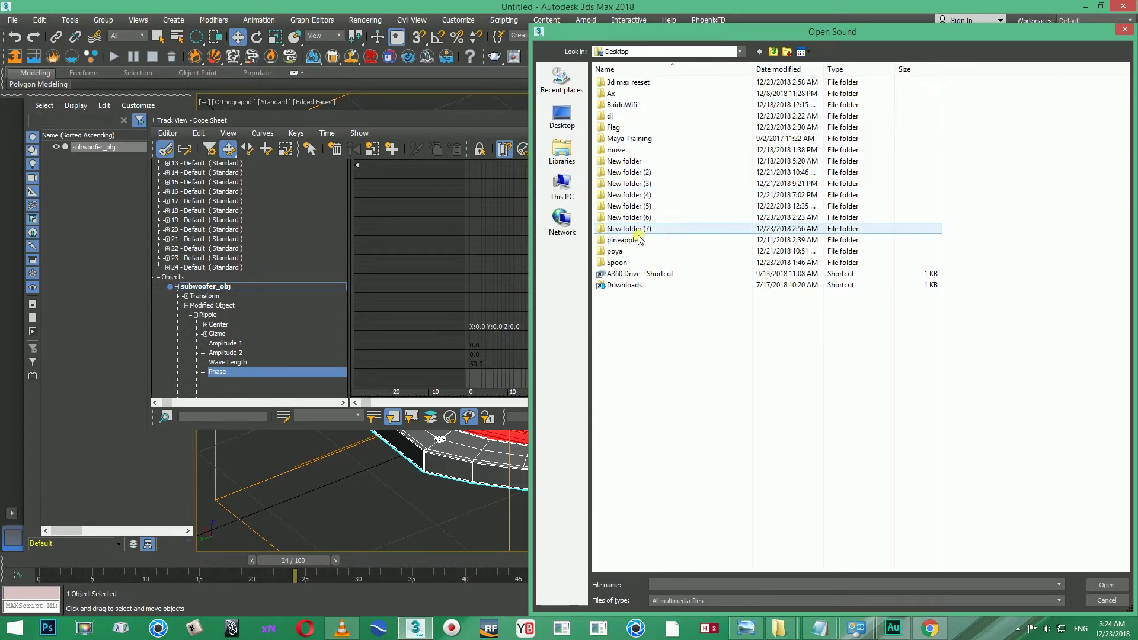
double_click(640, 216)
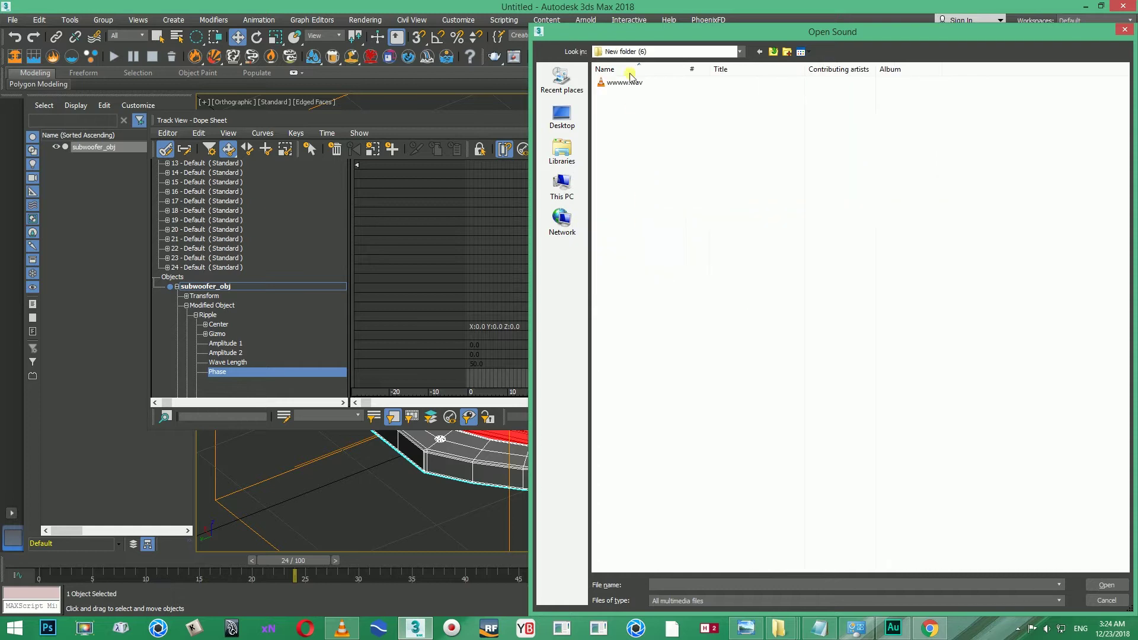
left_click(629, 81)
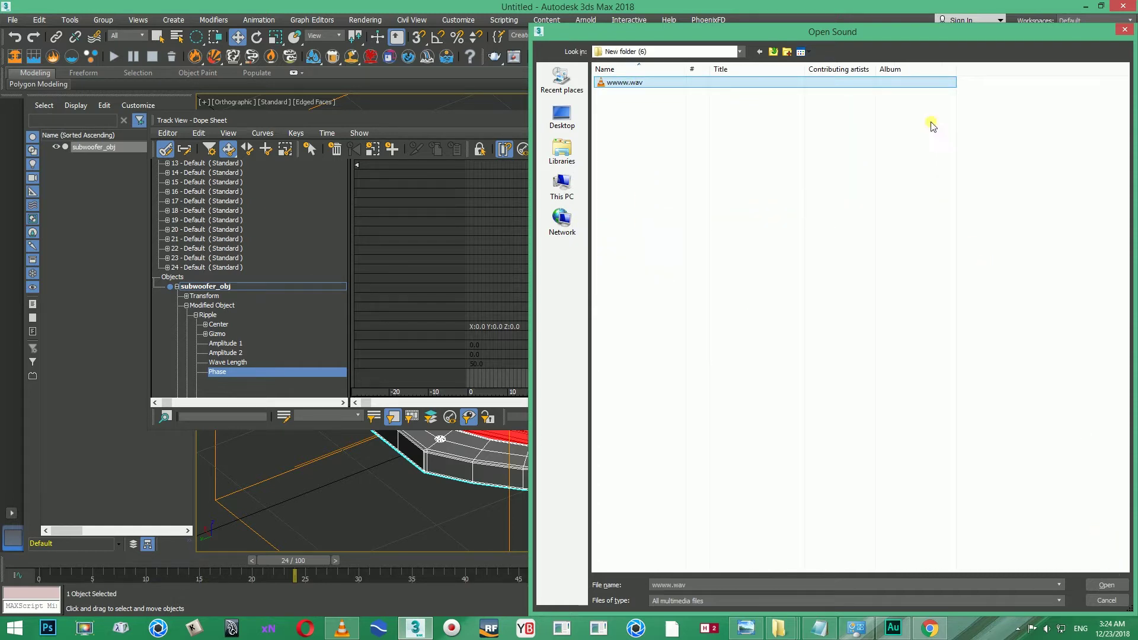
left_click_drag(537, 30, 693, 147)
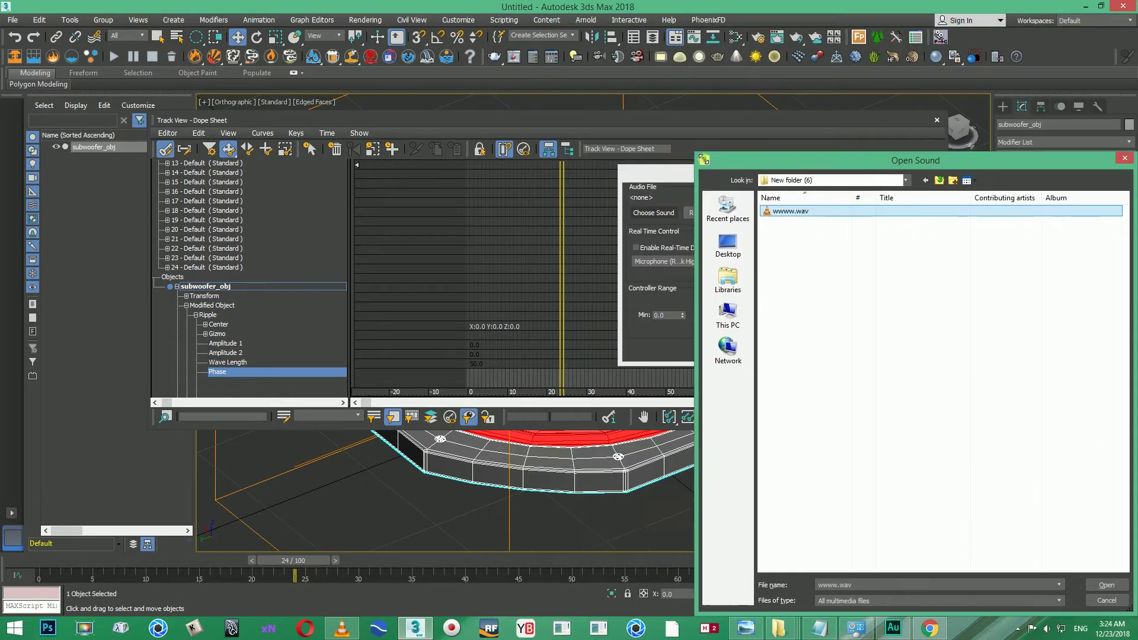
left_click_drag(776, 158, 510, 81)
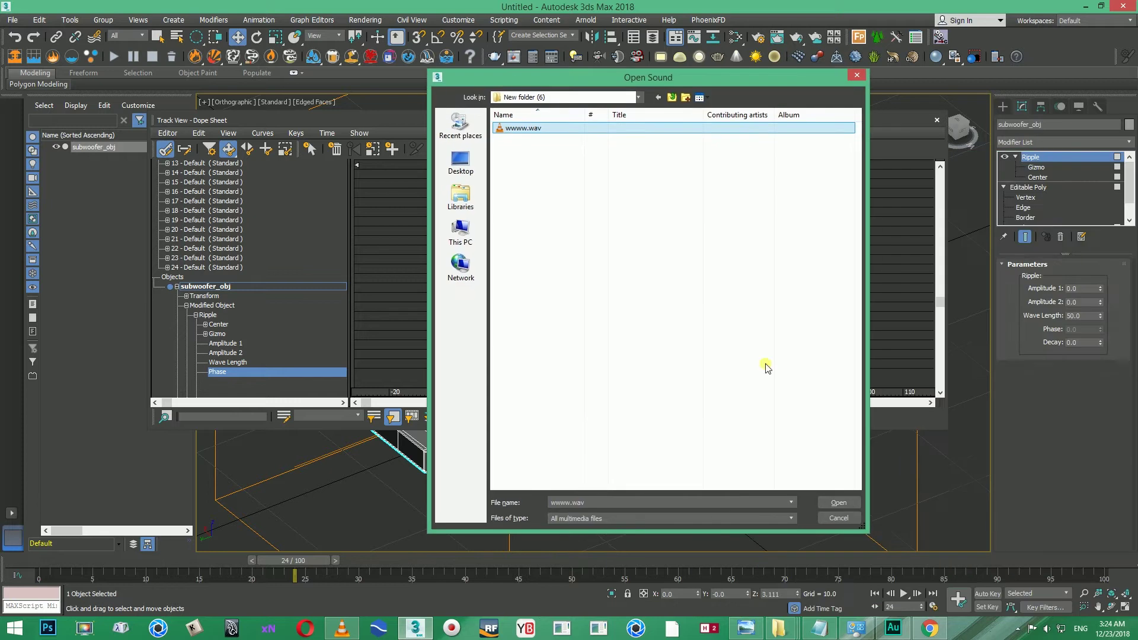
left_click(839, 503)
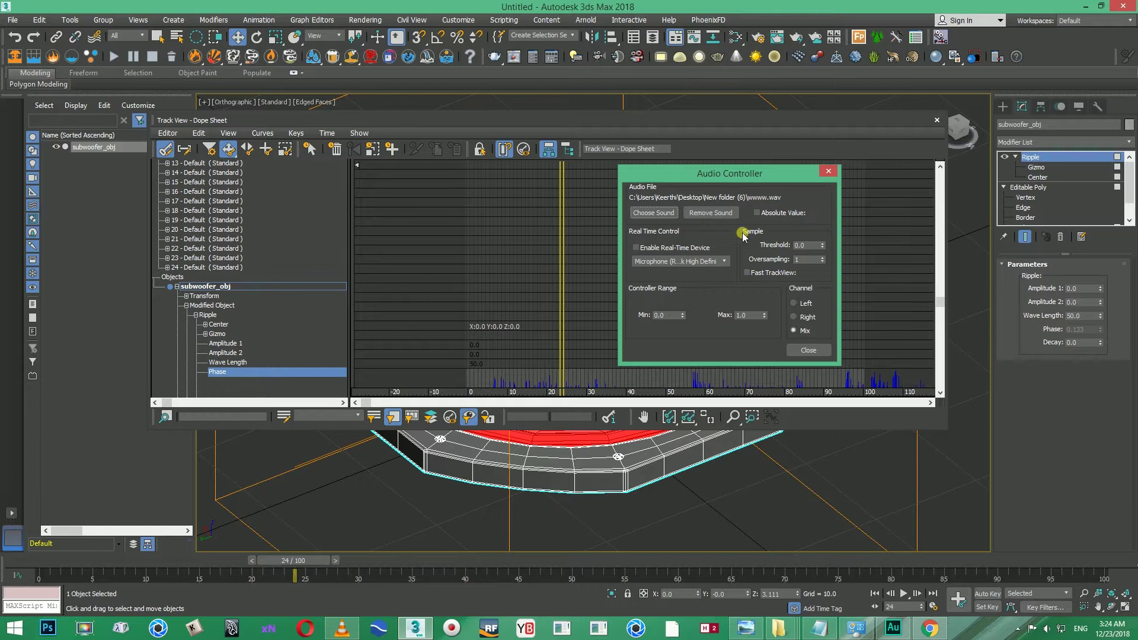
left_click_drag(761, 314, 712, 325)
left_click(805, 317)
left_click(806, 304)
left_click(801, 318)
Step: Move the current time to frame 26 and shrink and reposition the Dope Sheet to uncover the speaker
mouse_move(568, 284)
left_mouse_down()
mouse_move(557, 285)
mouse_move(571, 285)
left_mouse_up()
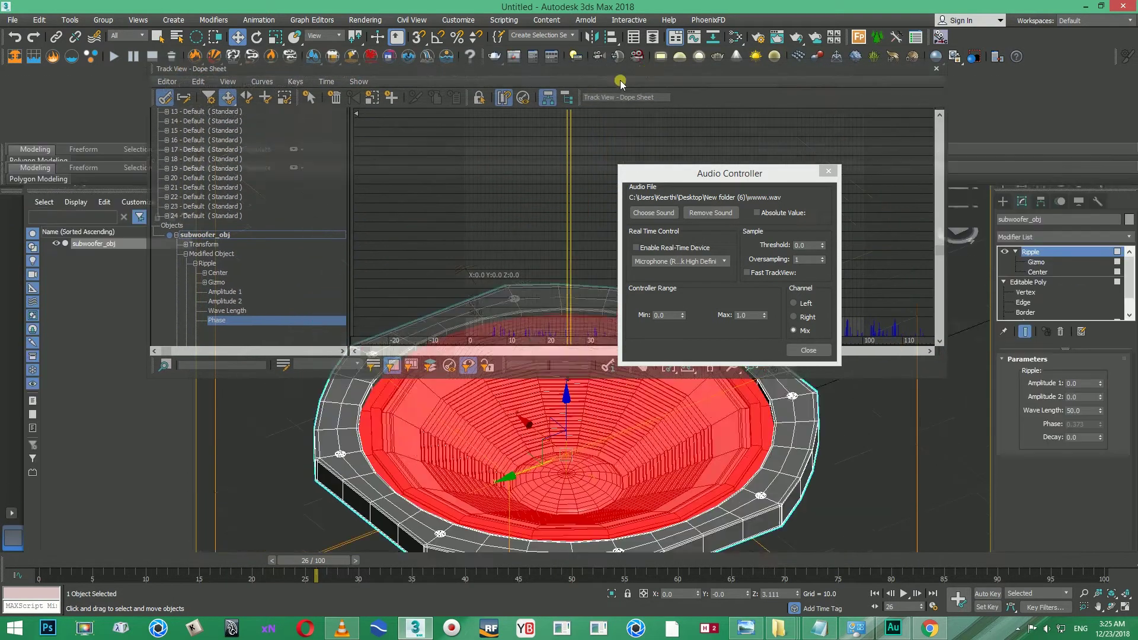
left_click_drag(649, 94, 550, 125)
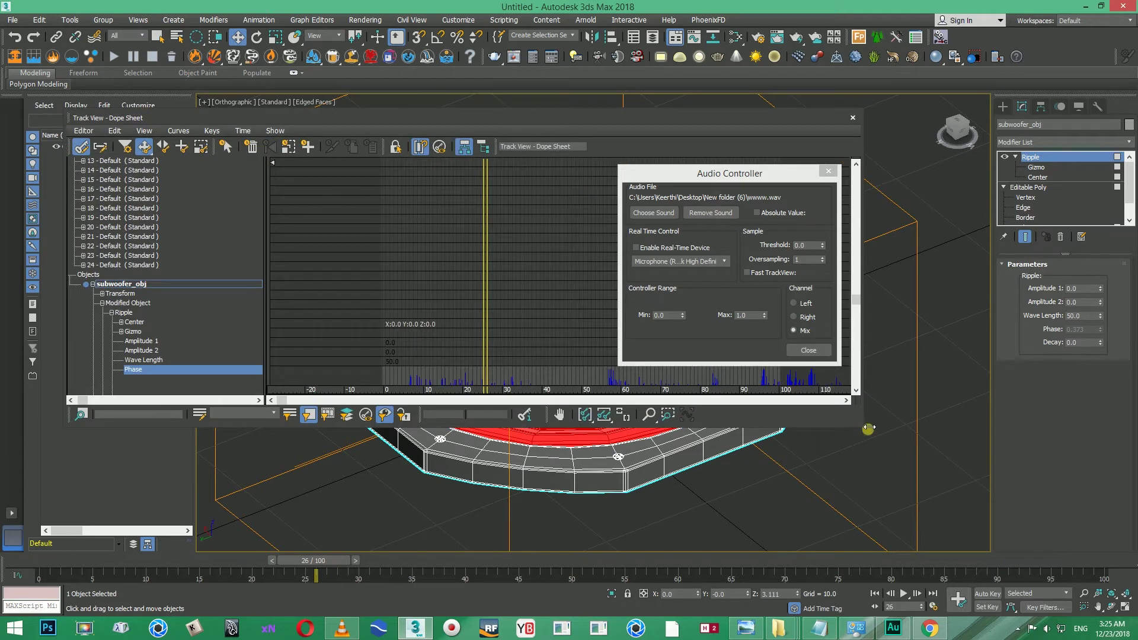
left_click_drag(865, 432, 570, 391)
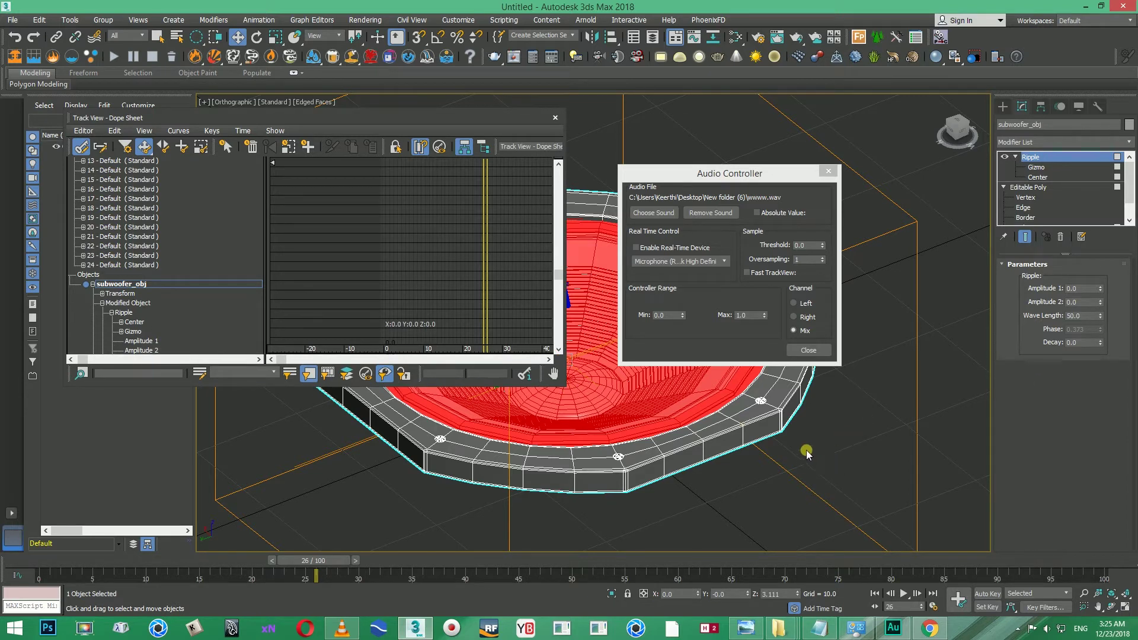
middle_click_drag(806, 449, 870, 478)
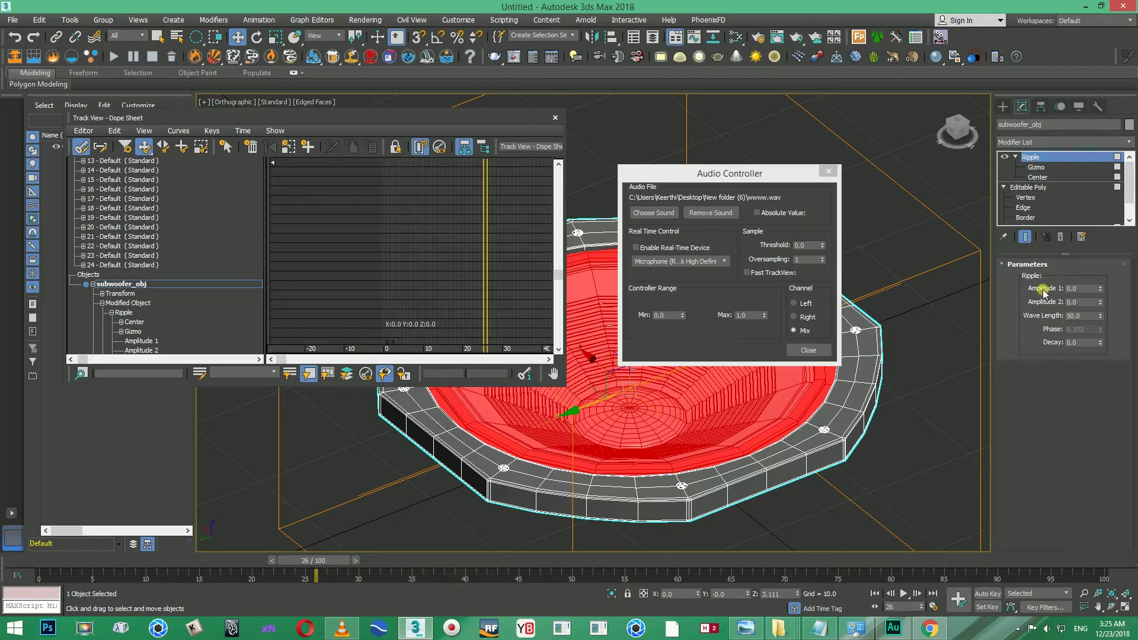
Step: Try an Amplitude 1 of 10 on the Ripple modifier and check the cone from another angle
left_click_drag(1089, 294, 1042, 293)
type("10")
left_click_drag(1088, 307, 1024, 304)
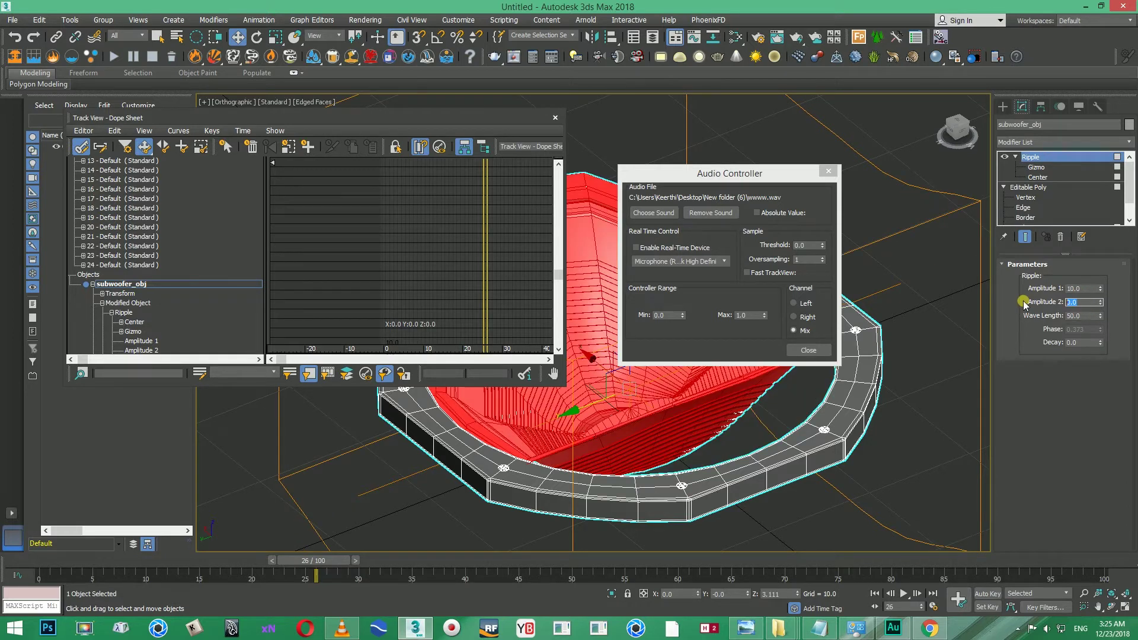
middle_click_drag(854, 385, 915, 392, "alt")
left_click_drag(1102, 290, 1102, 345)
Step: Set the Ripple modifier's Amplitude 1 and Amplitude 2 to 1.0 and its Wave Length to 1500
double_click(1076, 288)
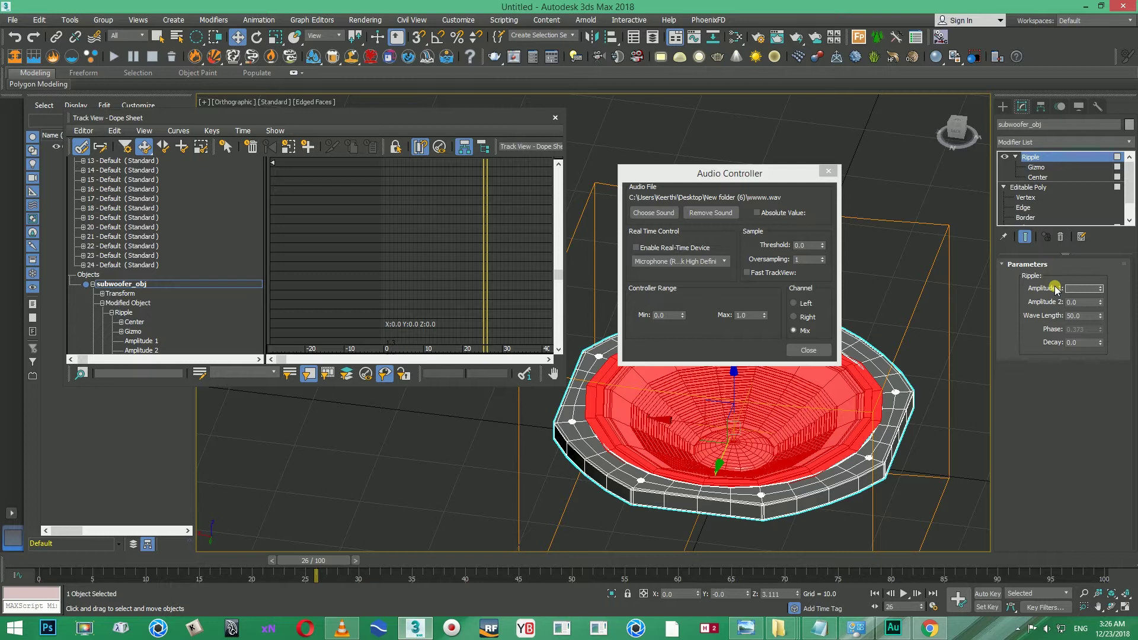
double_click(1082, 303)
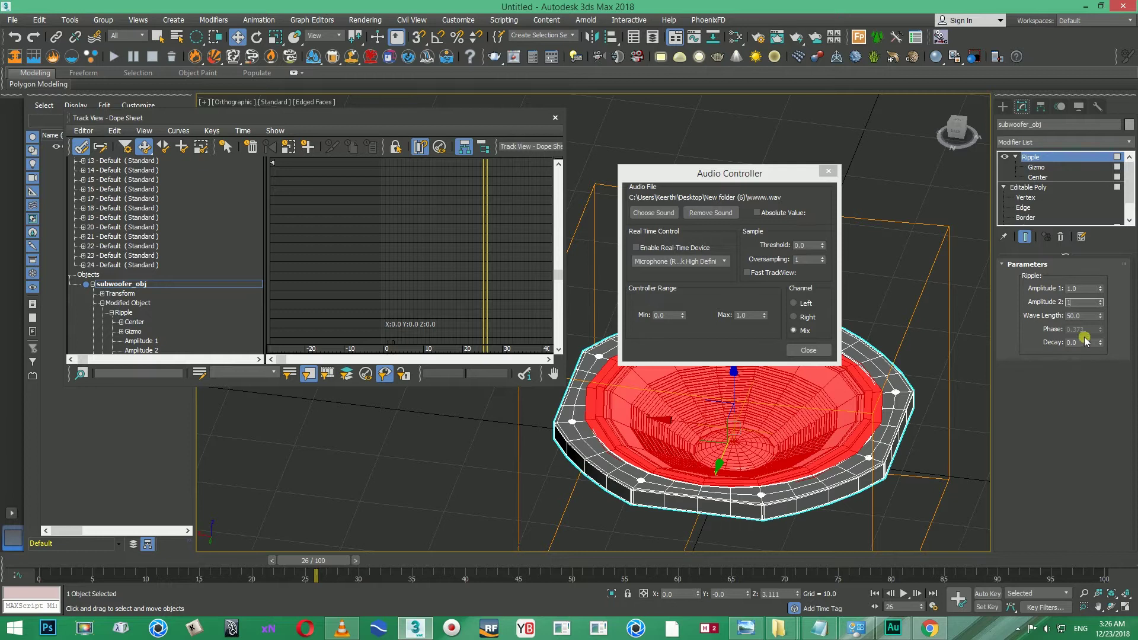
key("Tab")
left_click_drag(1092, 320, 1048, 316)
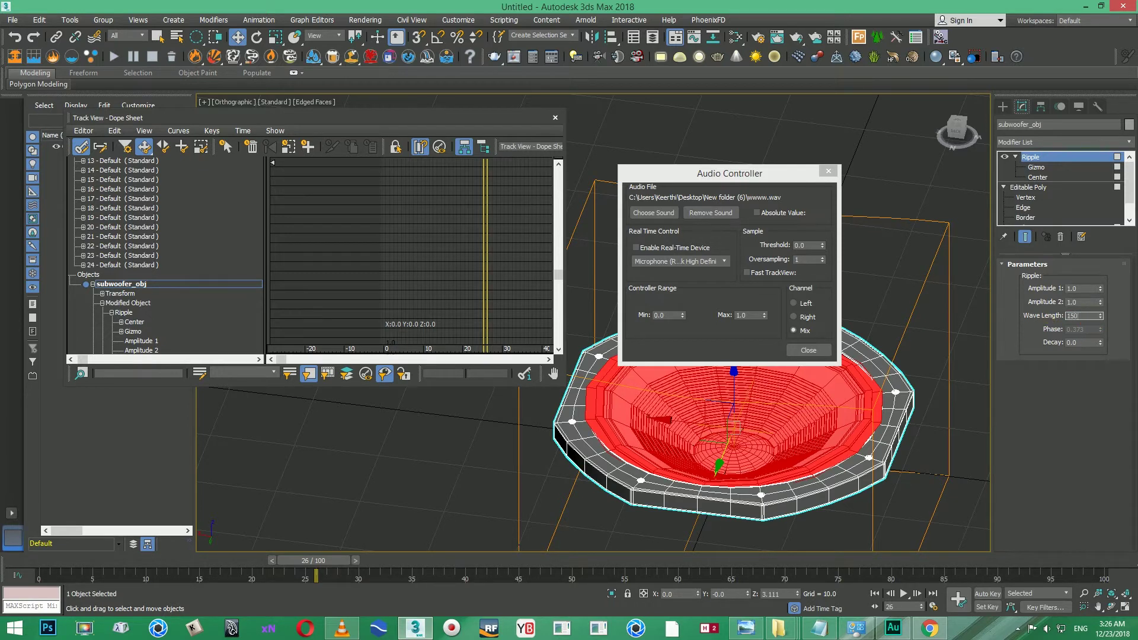
left_click(945, 368)
left_click(853, 403)
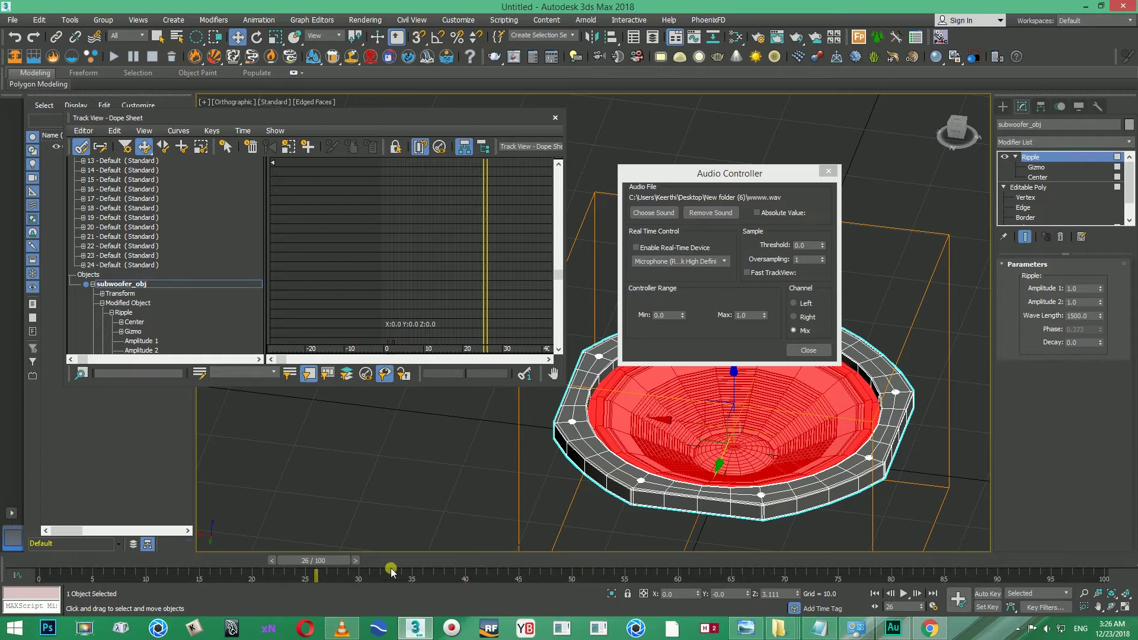
Step: Return the animation to frame 0 and close the Audio Controller and the Dope Sheet
left_click_drag(317, 563, 41, 560)
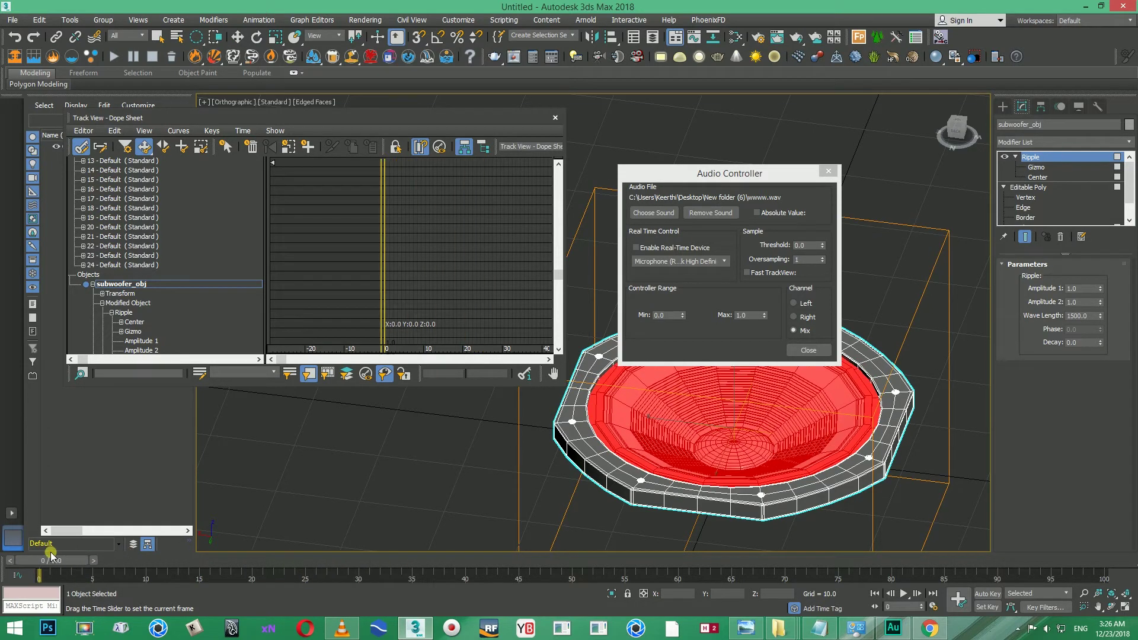
left_click_drag(763, 178, 789, 143)
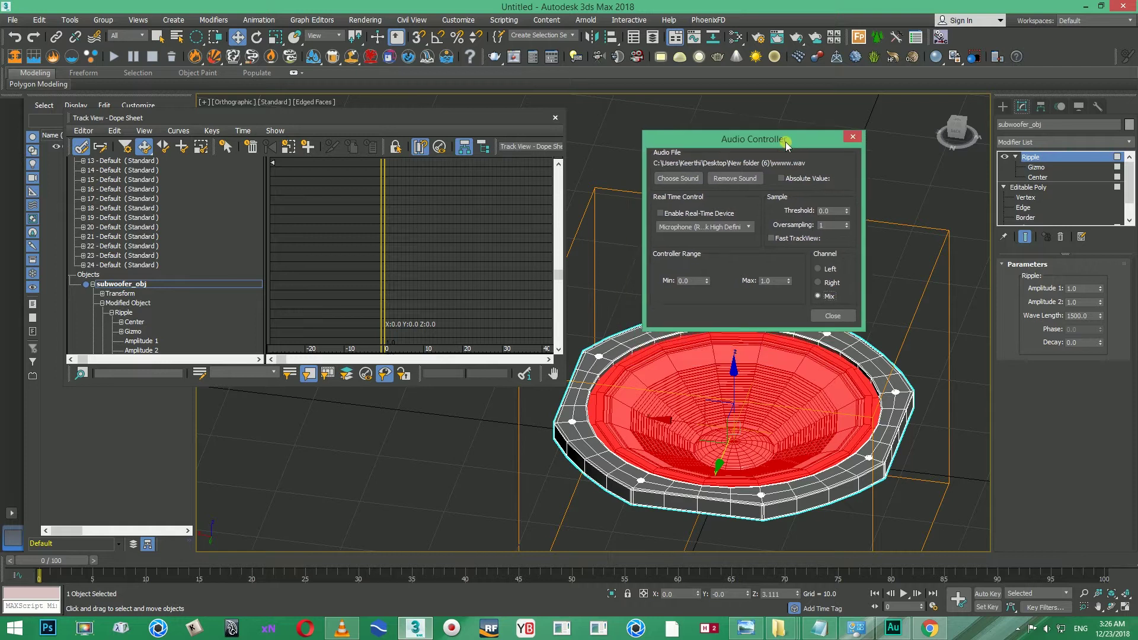
left_click(825, 314)
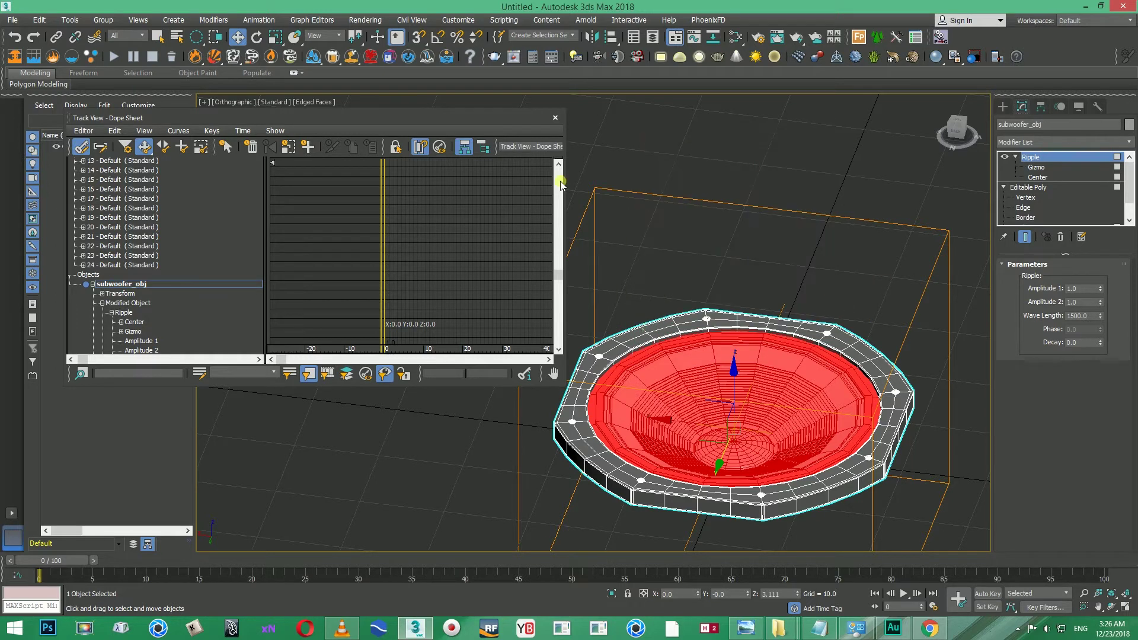
left_click(555, 117)
middle_click_drag(909, 421, 846, 325)
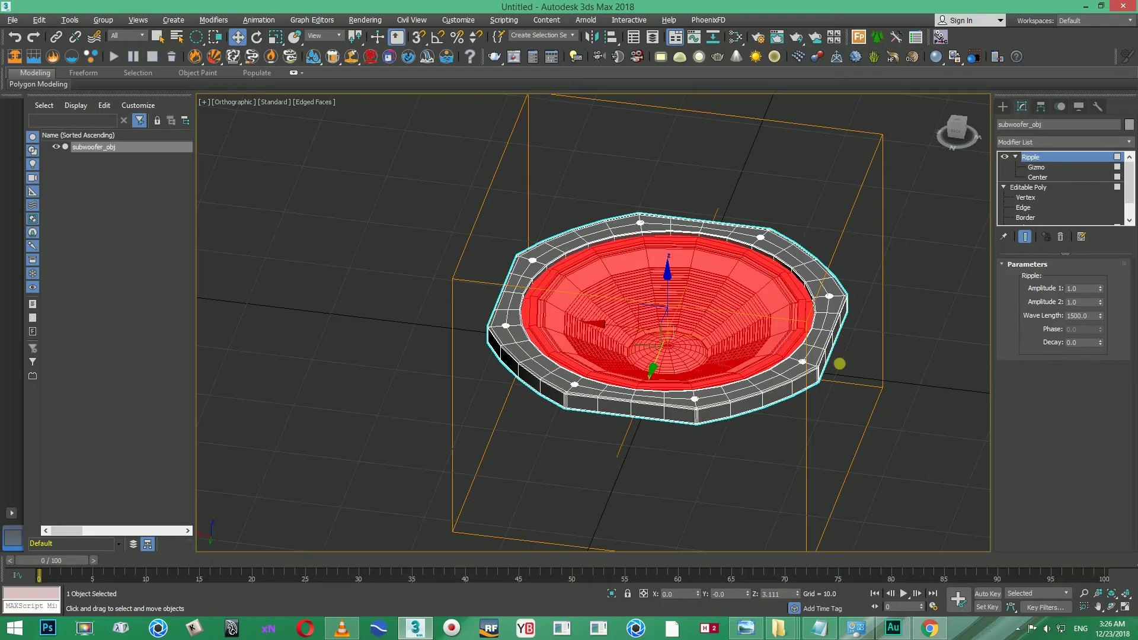
Step: Play the animation with a closer, tilted view of the subwoofer's cone
middle_click_drag(839, 364, 841, 409, "alt")
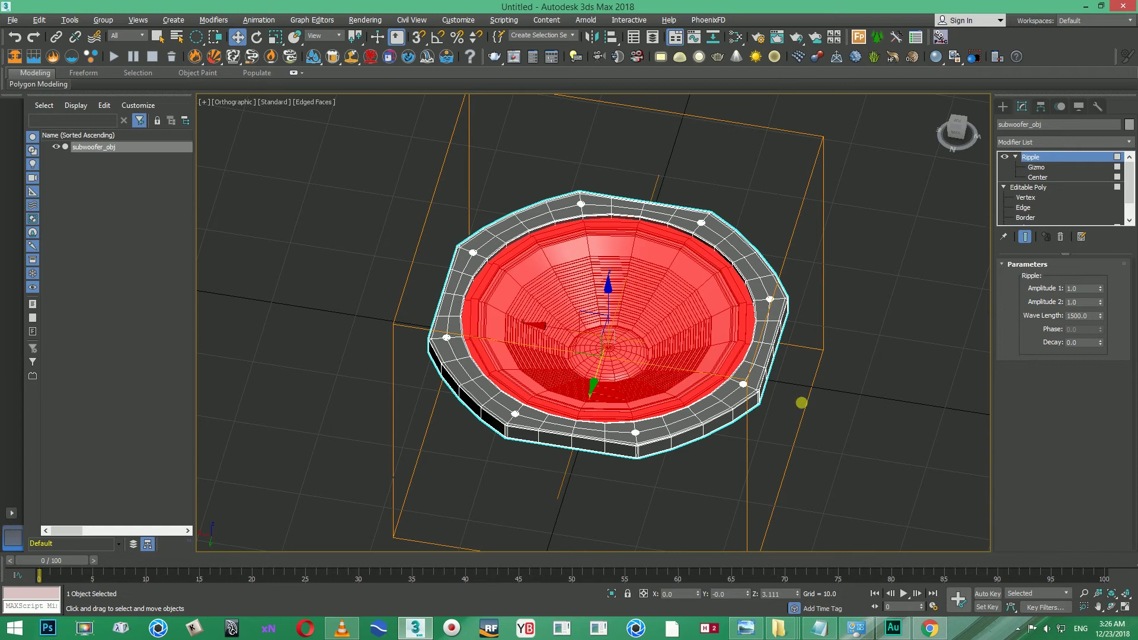
middle_click_drag(801, 402, 704, 407, "alt")
scroll(703, 406, "up", 3)
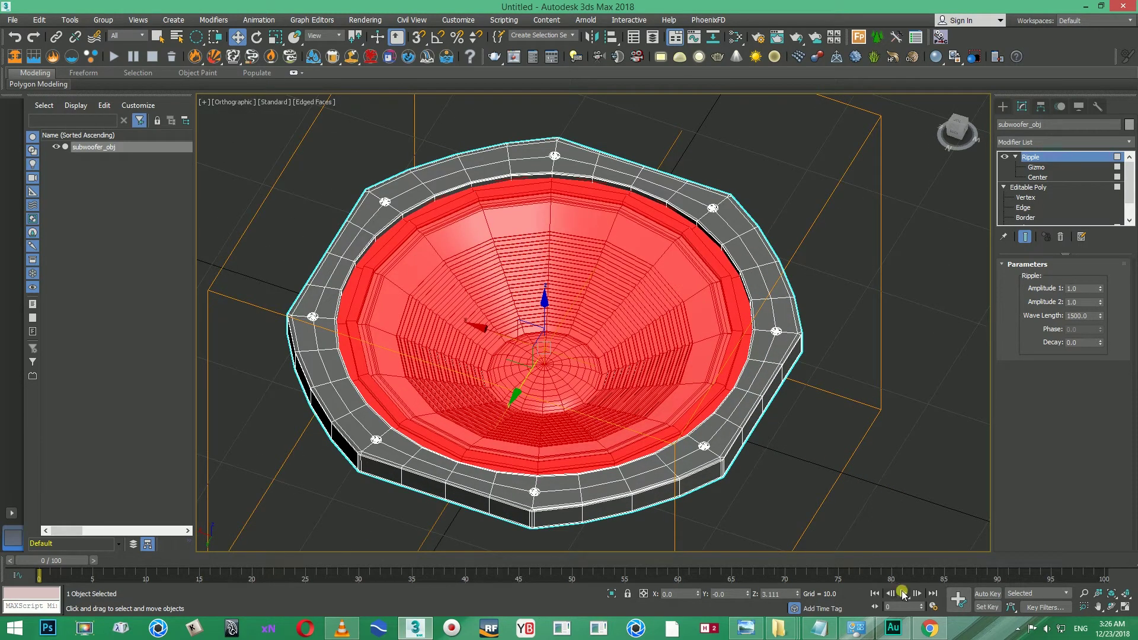
middle_click_drag(657, 397, 675, 392, "alt")
left_click(904, 593)
Step: Extend the animation's end time to frame 3000 and scrub through its first frames
left_click(935, 605)
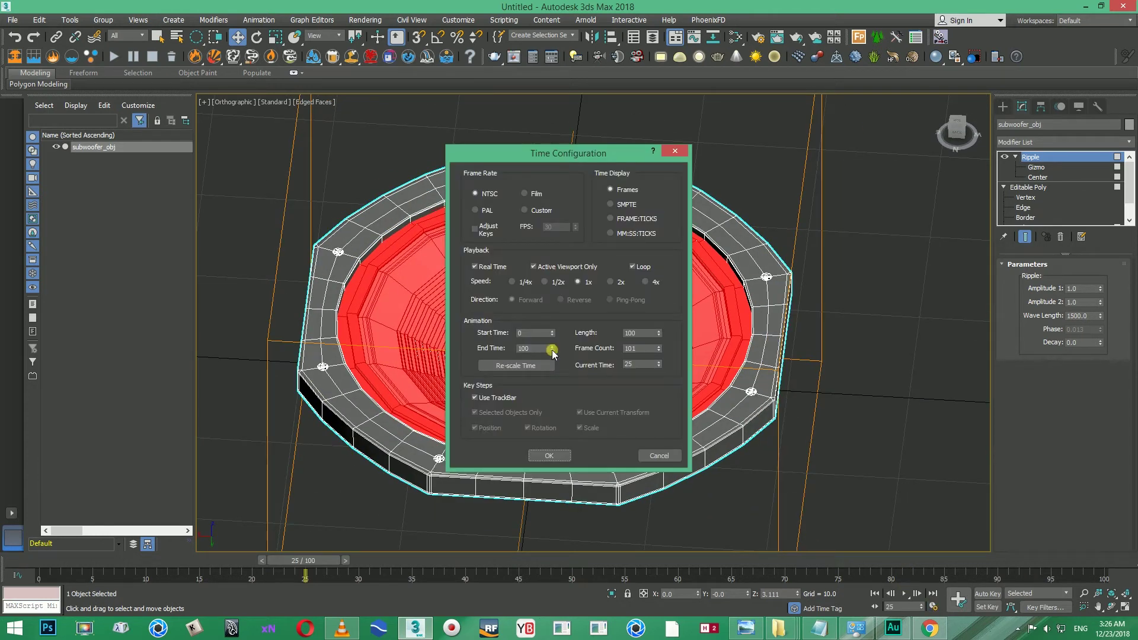
left_click_drag(543, 350, 470, 349)
type("8")
left_click(539, 455)
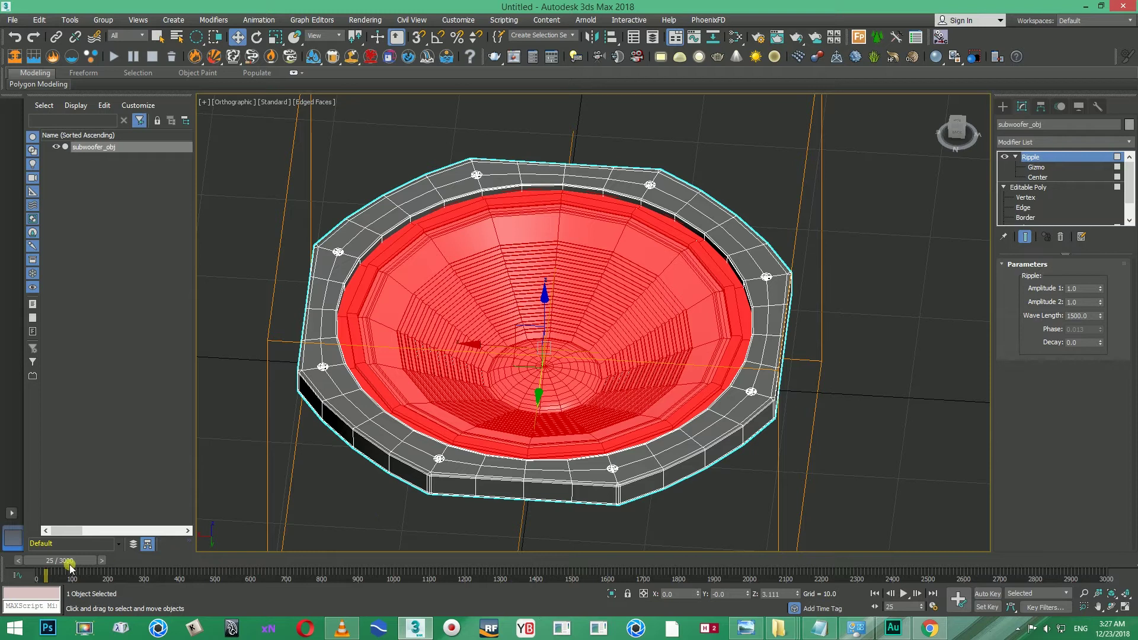
mouse_move(70, 563)
left_mouse_down()
mouse_move(117, 569)
mouse_move(76, 570)
mouse_move(103, 573)
mouse_move(82, 562)
left_mouse_up()
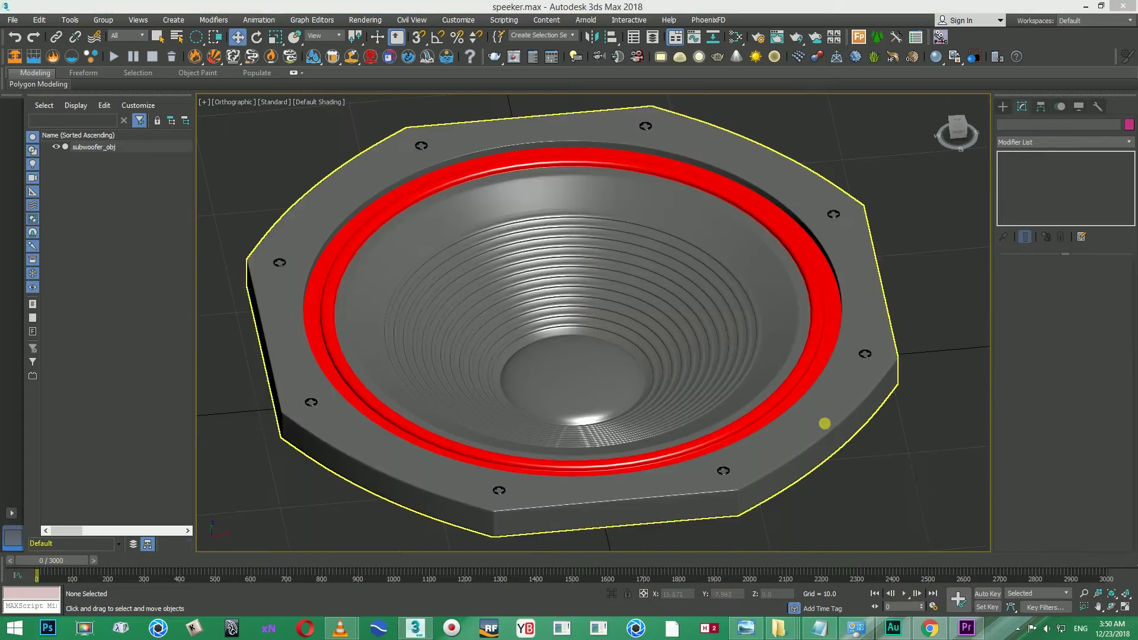
Step: Preview the smoothed speaker's animation, stop it, and inspect the iterations of the speaker's TurboSmooth modifier
key("slash")
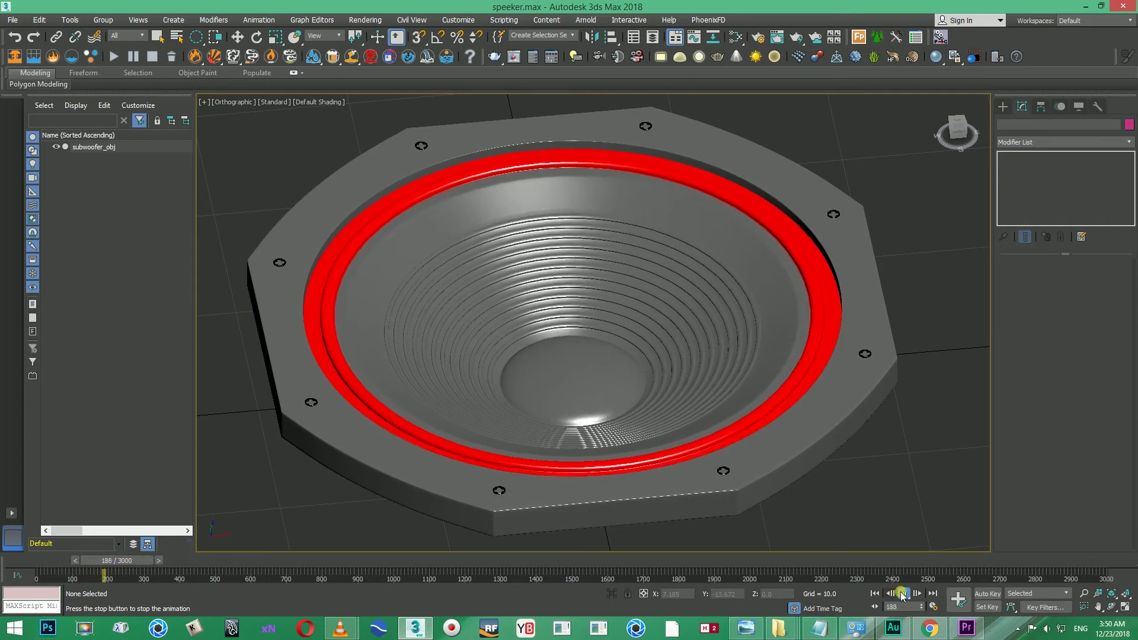
key("slash")
key("w")
left_click(785, 360)
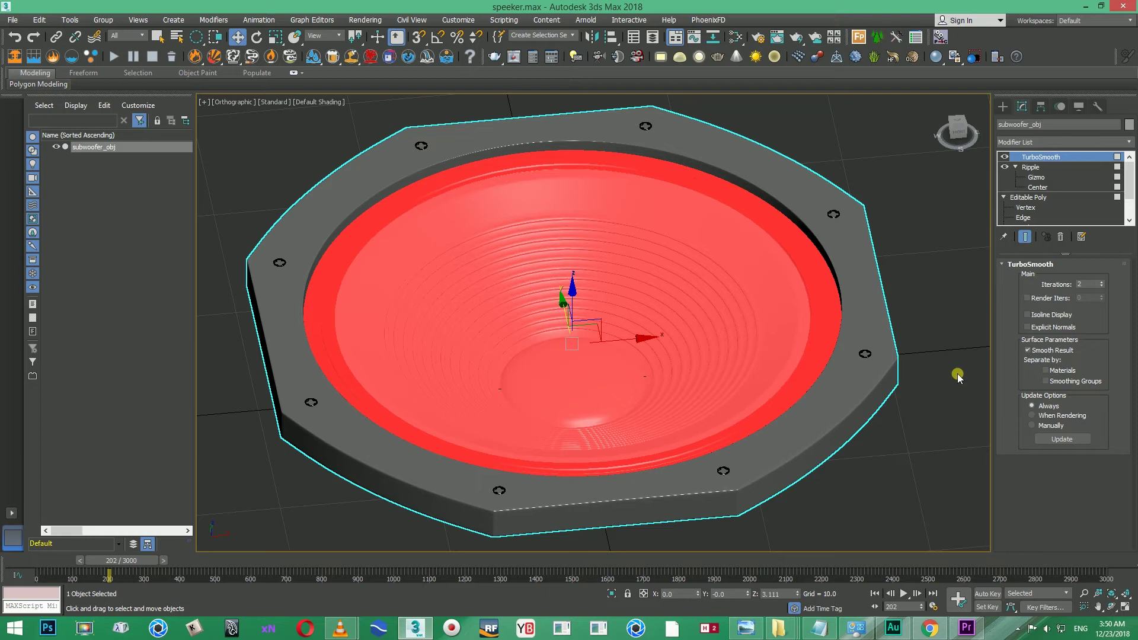
left_click(1102, 282)
left_click(891, 495)
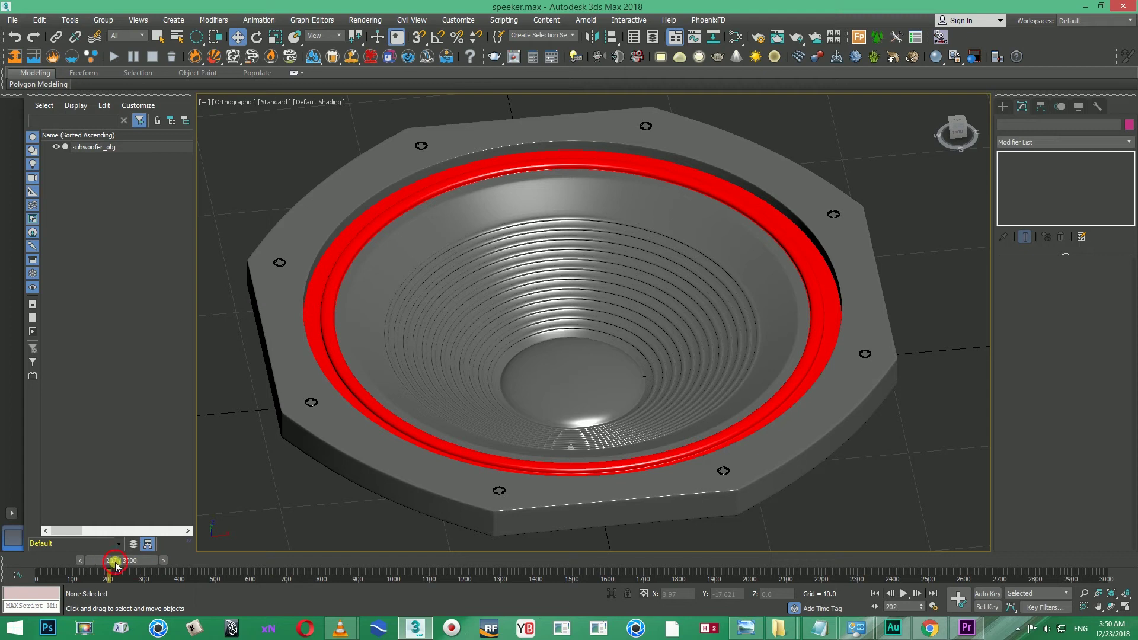
Step: Return to frame 0 and play the animation, examining the cone's motion from a lower angle and close up
left_click_drag(114, 565, 36, 562)
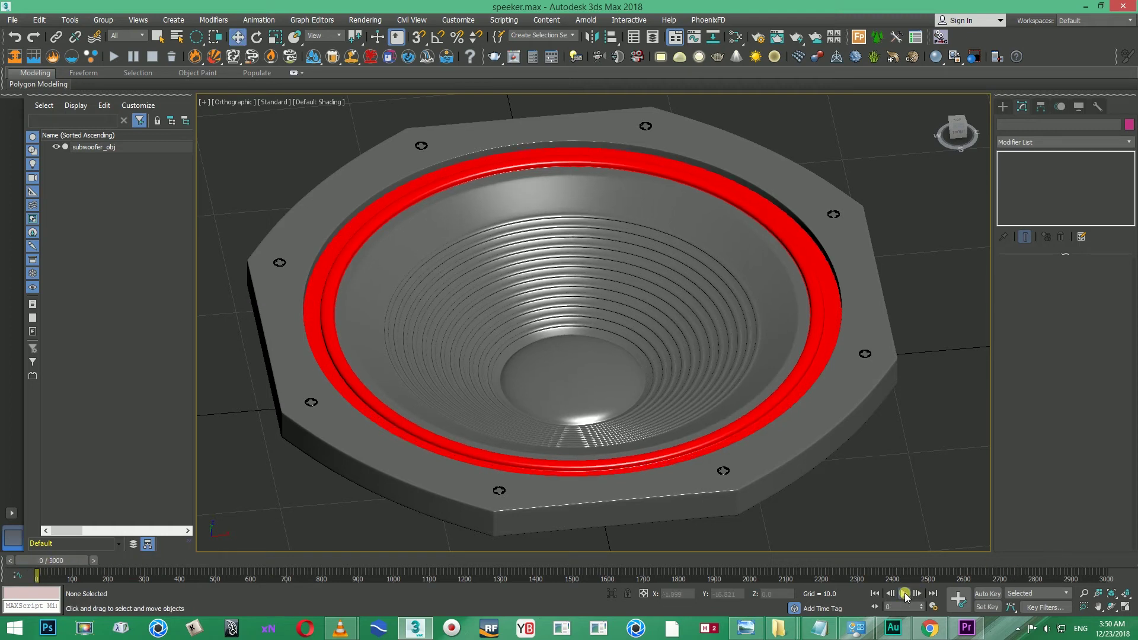
left_click(904, 594)
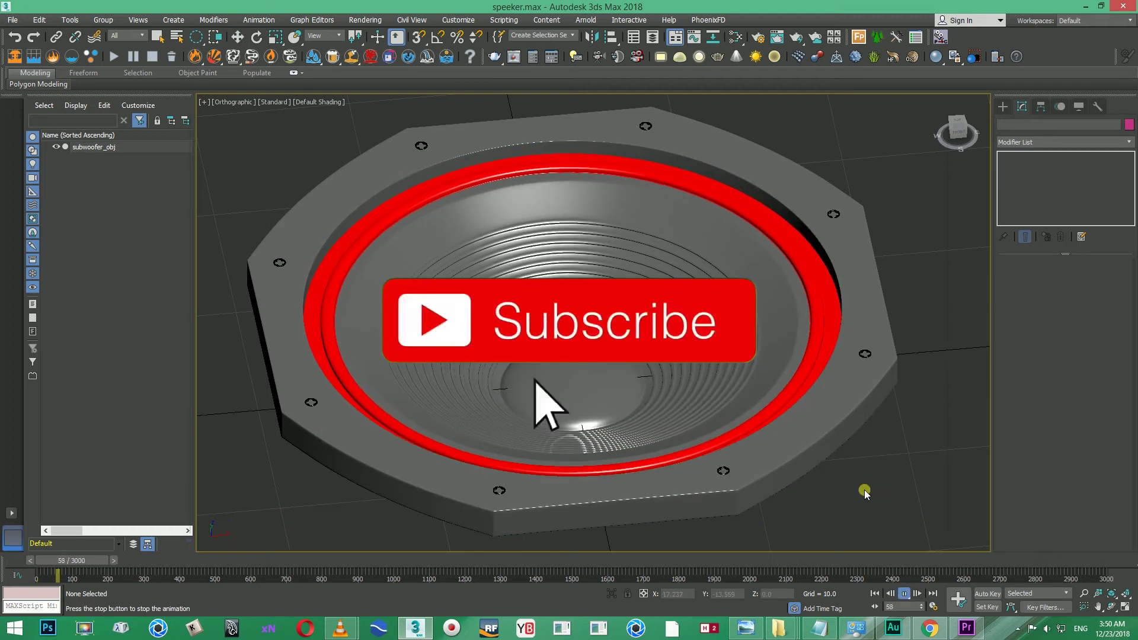
middle_click_drag(864, 493, 824, 436, "alt")
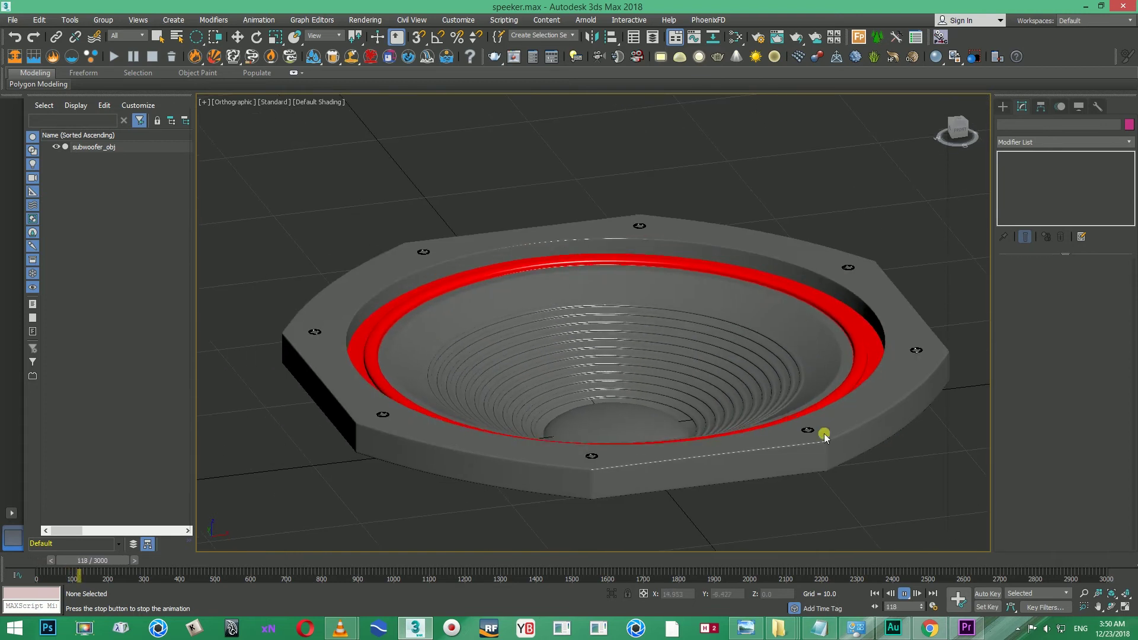
scroll(758, 422, "up", 3)
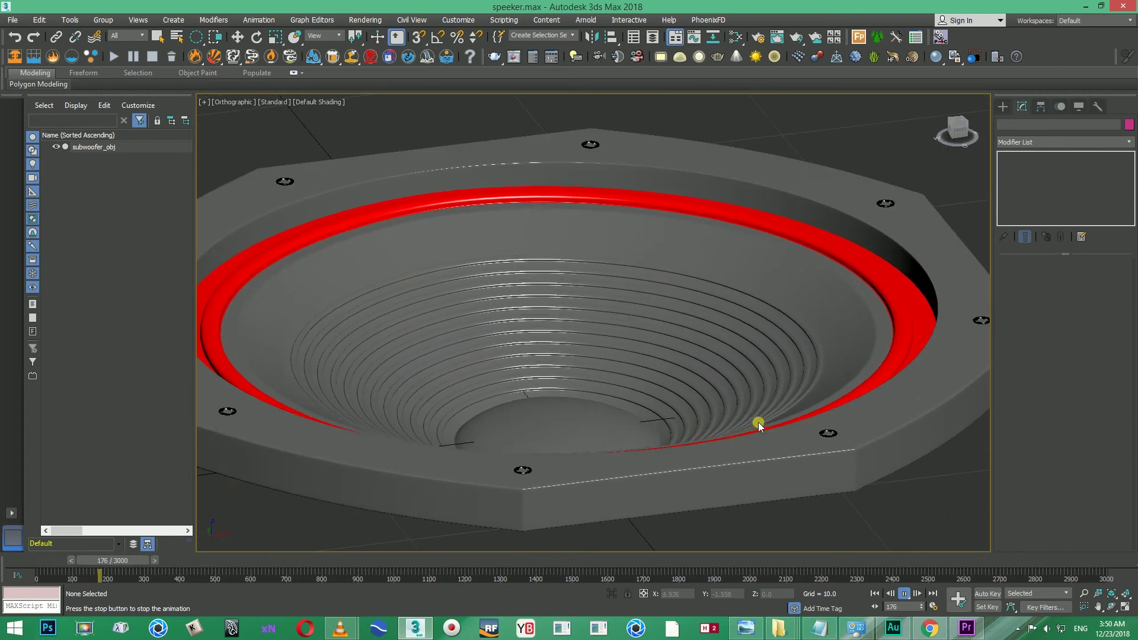
scroll(759, 425, "down", 4)
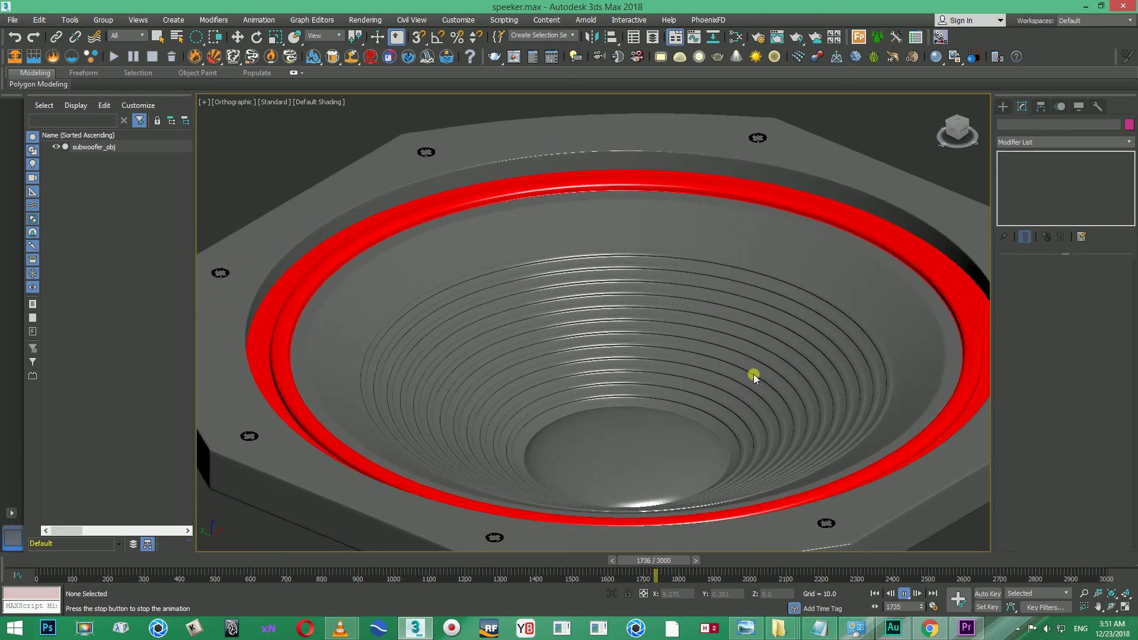
Step: Examine the speaker's mesh edges during playback with Edged Faces, and restore Default Shading
key("F4")
key("F4")
key("F3")
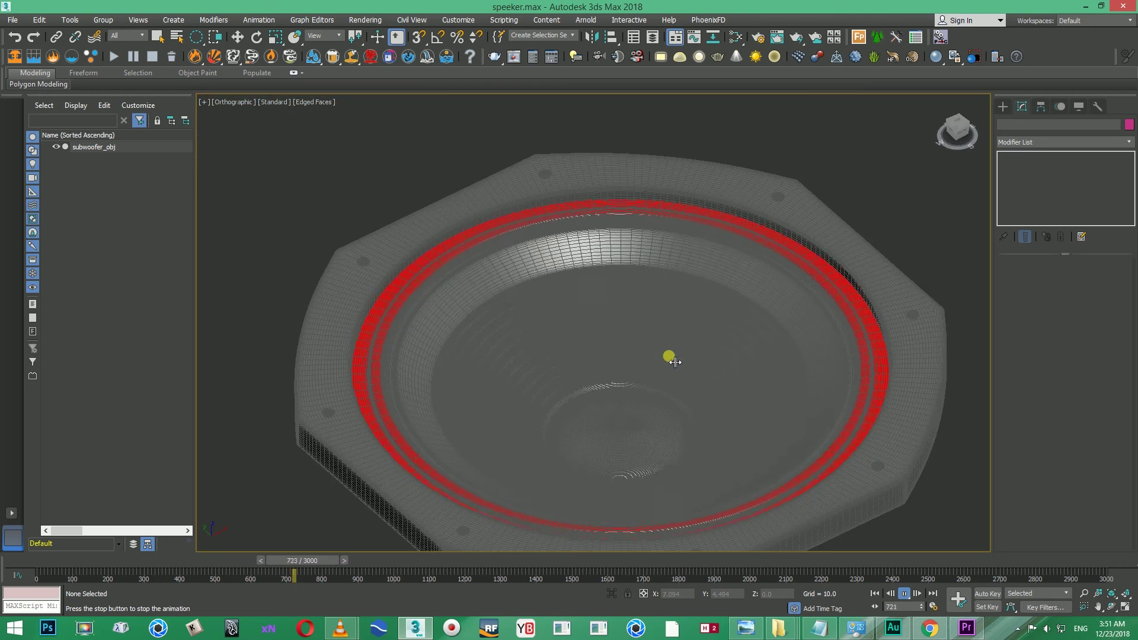
key("F4")
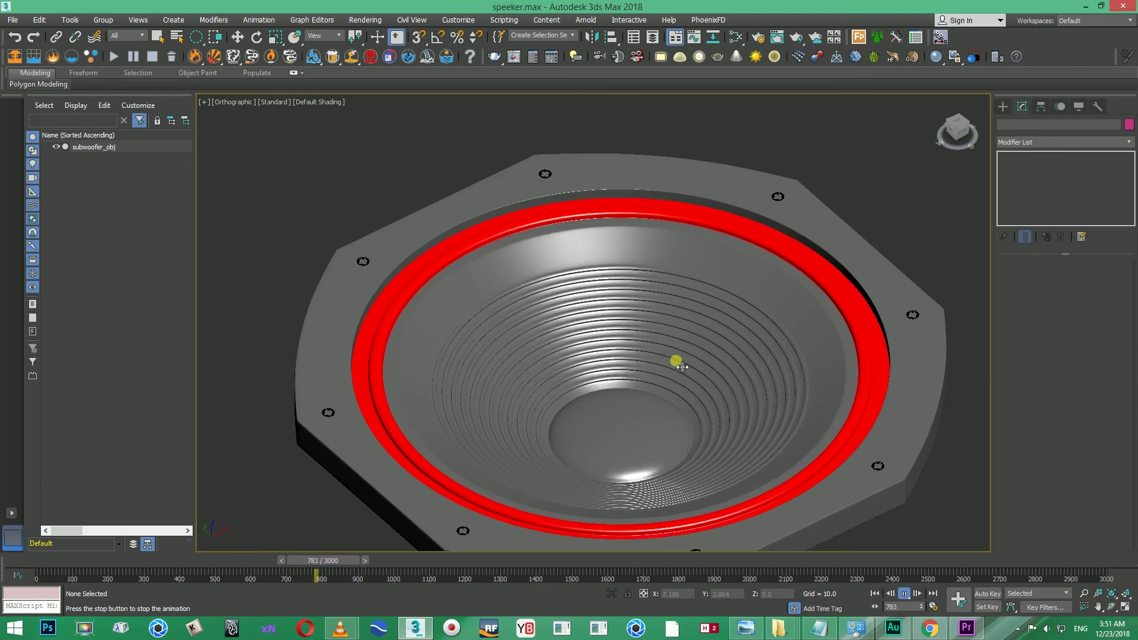